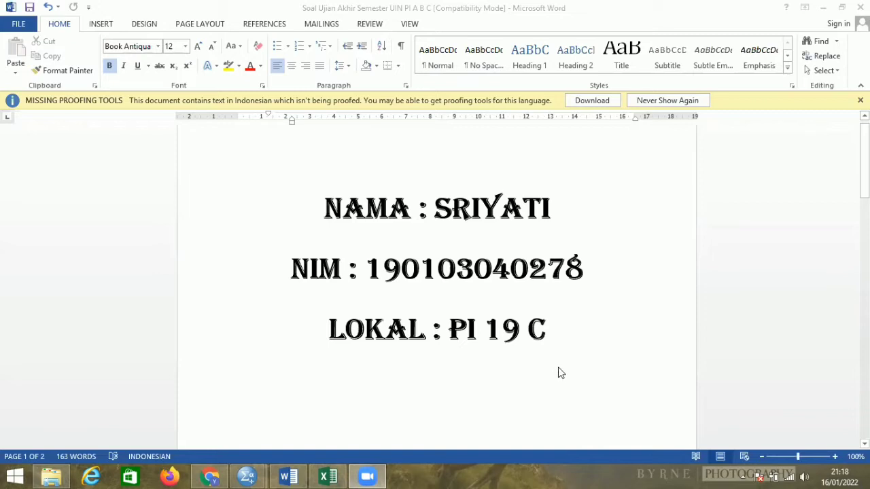
Switch to the Excel workbook and copy the Kesepian and Hardiness values in A2:B50 of sheet Data Soal 1, without the headers.
scroll(558, 367, "down", 8)
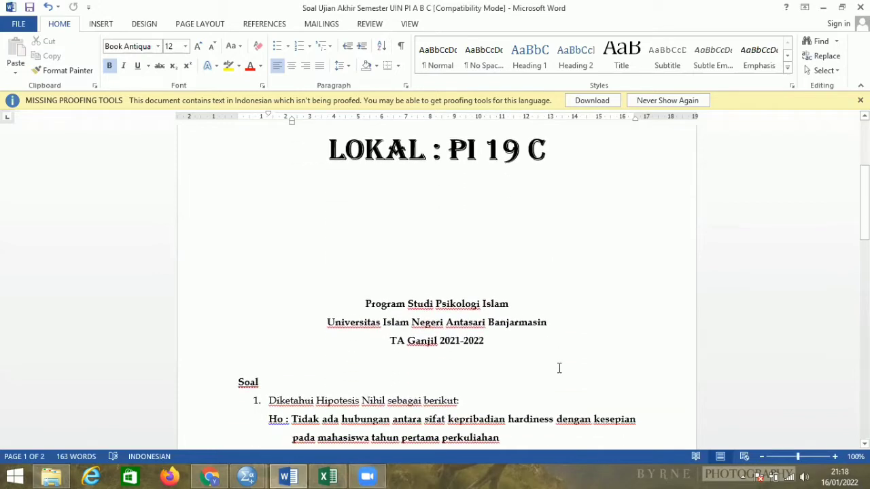
scroll(557, 367, "down", 3)
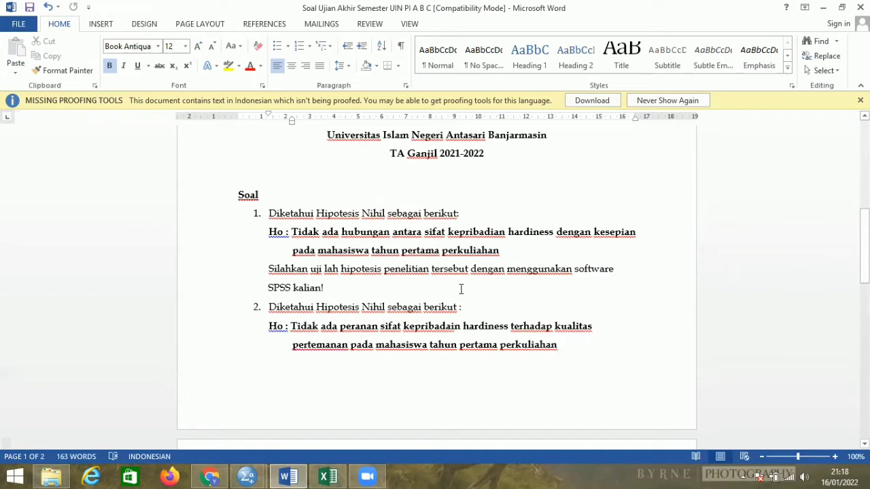
left_click(328, 477)
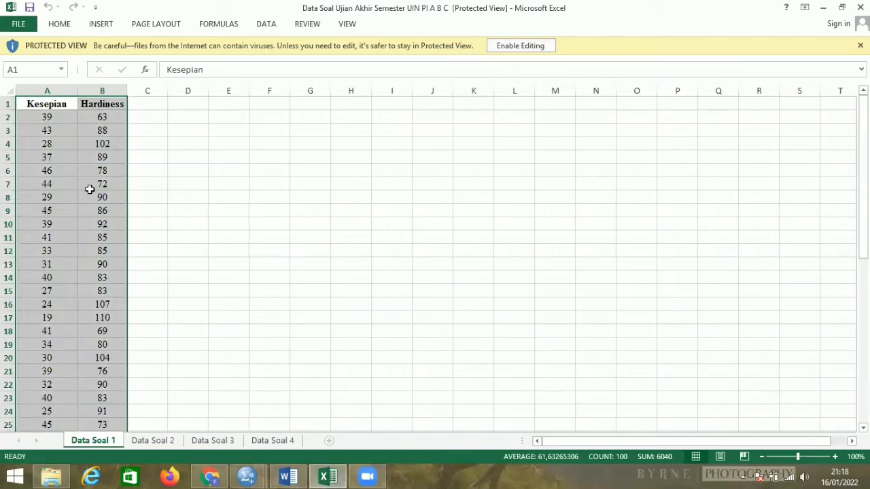
left_click_drag(48, 120, 125, 371)
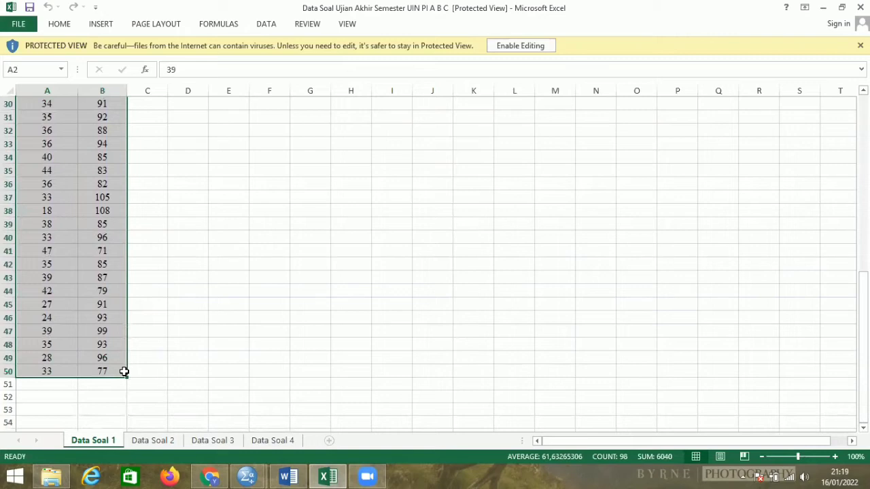
right_click(125, 371)
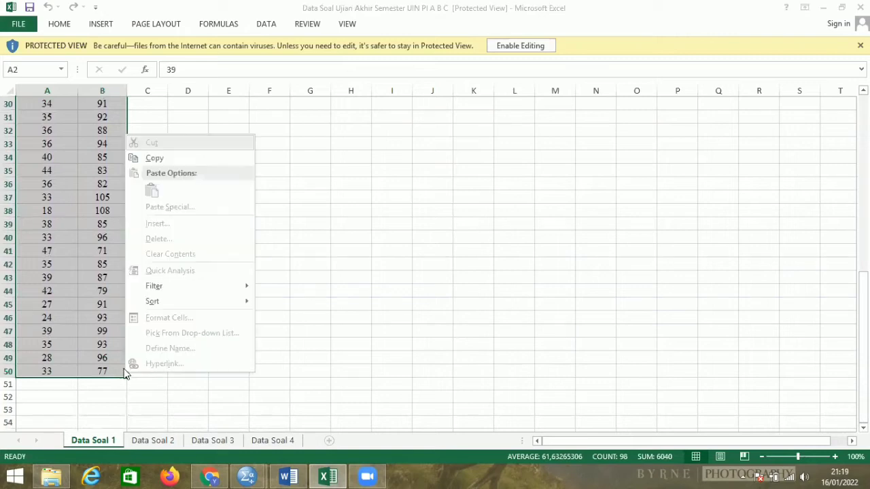
left_click(163, 160)
scroll(164, 158, "up", 10)
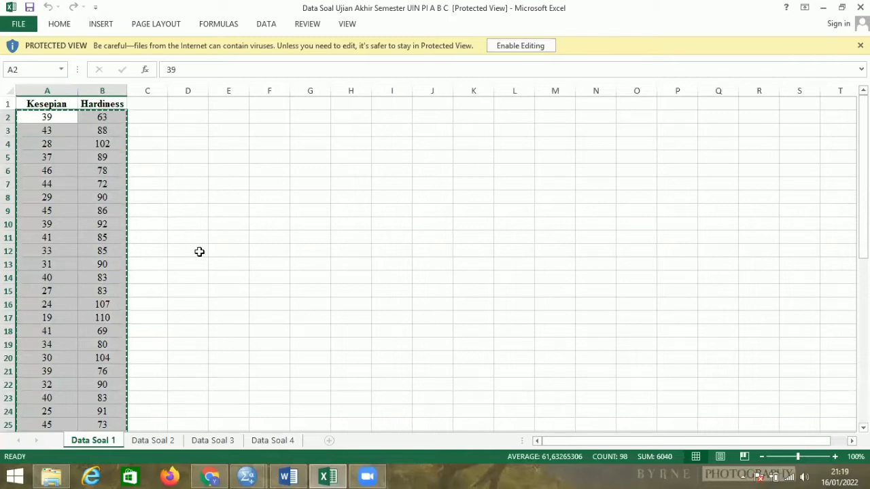
Switch to the SPSS Data Editor and paste the copied values starting at the first cell of row 1.
left_click(248, 475)
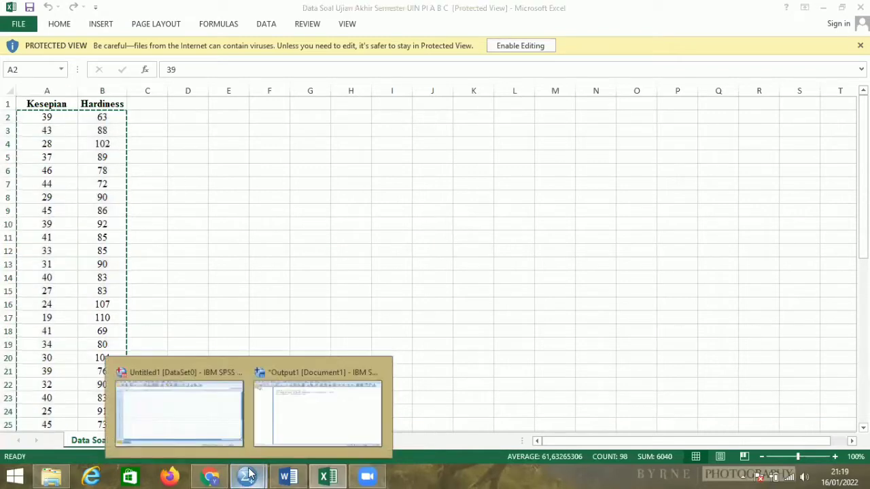
left_click(209, 428)
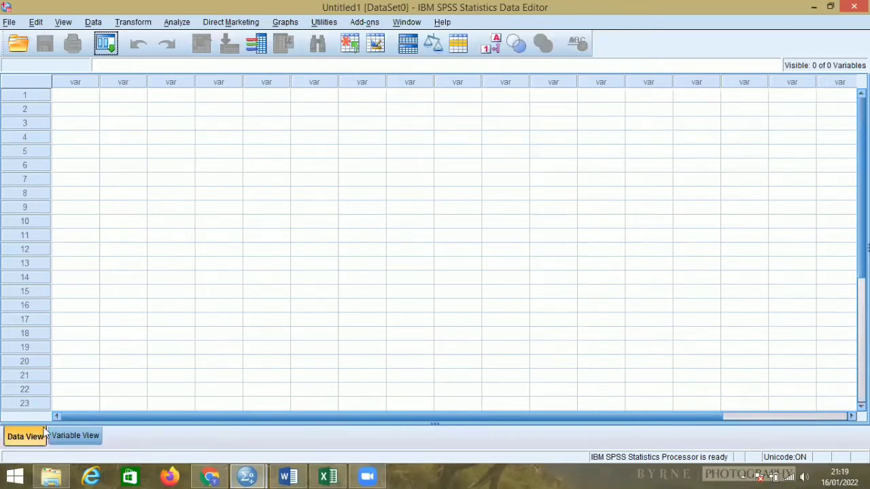
left_click(73, 100)
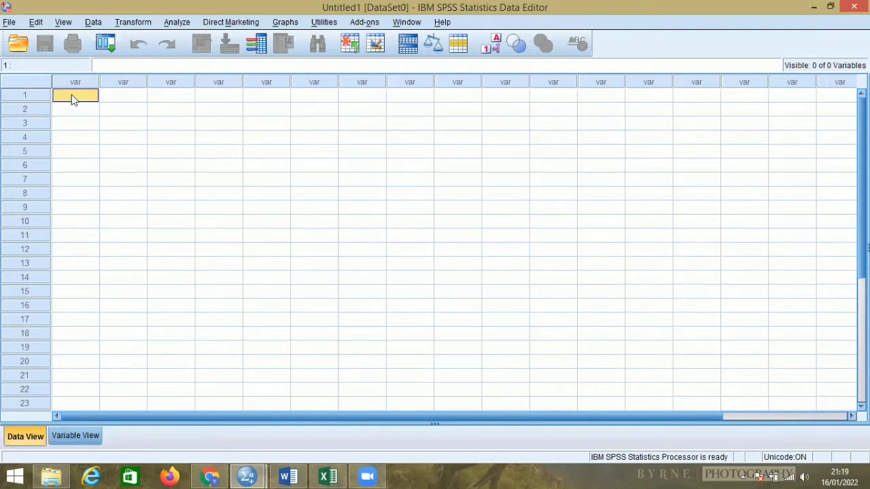
right_click(72, 95)
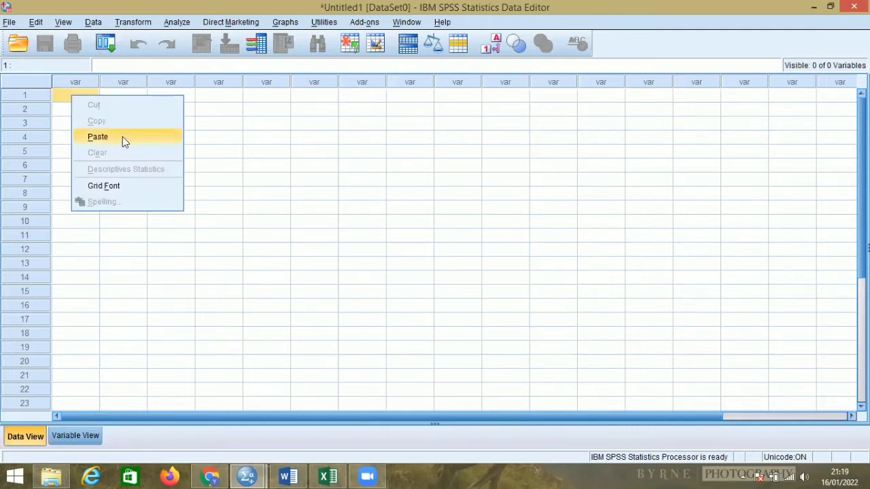
left_click(122, 136)
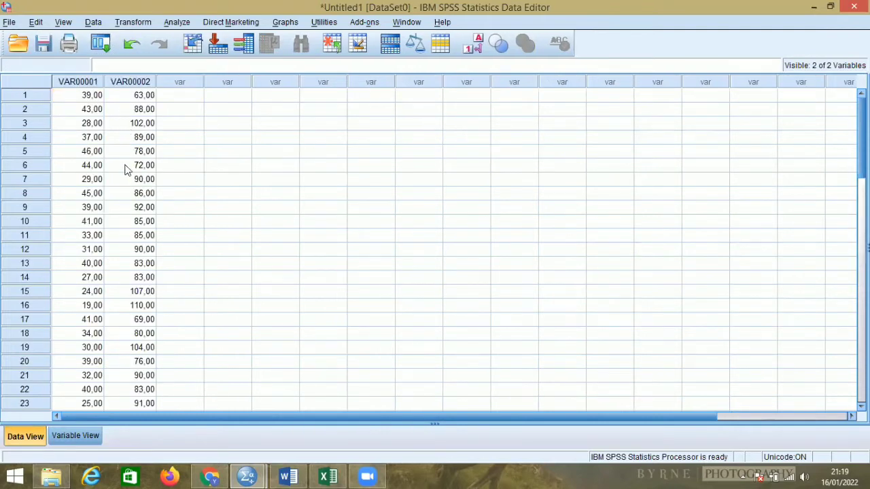
Rename the first variable to Kesepian and the second variable to Hardiness.
left_click(85, 437)
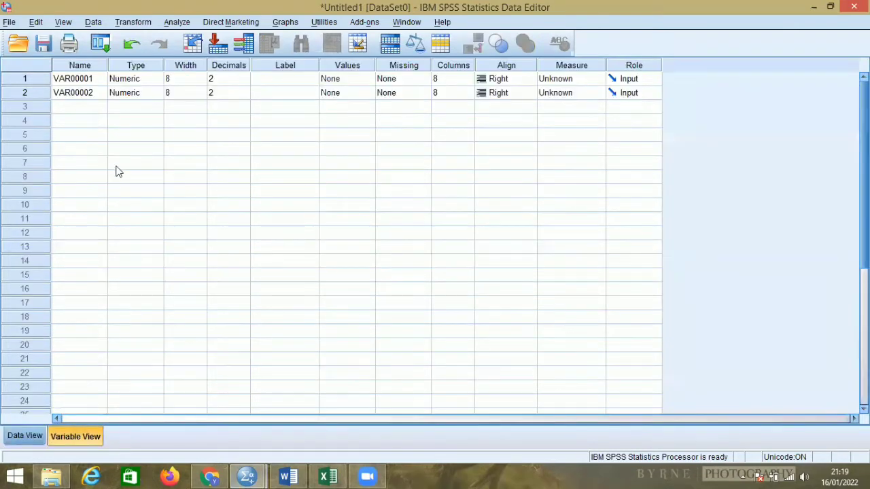
left_click(91, 80)
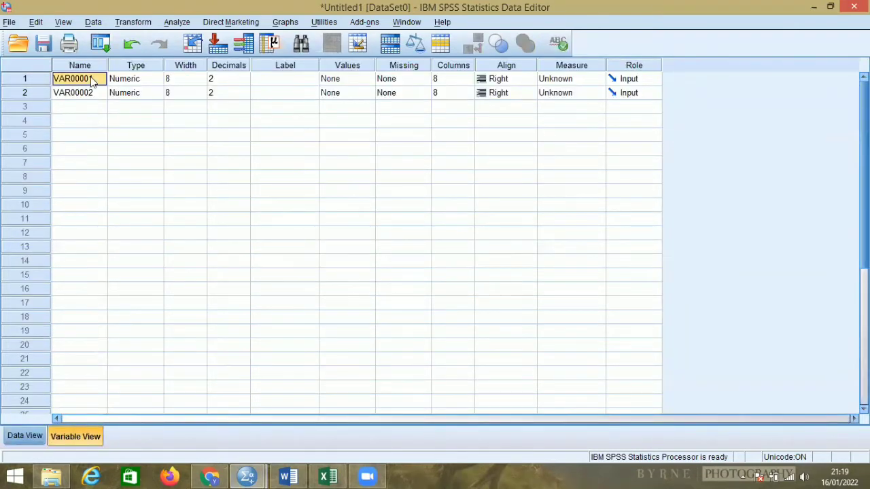
key("BackSpace")
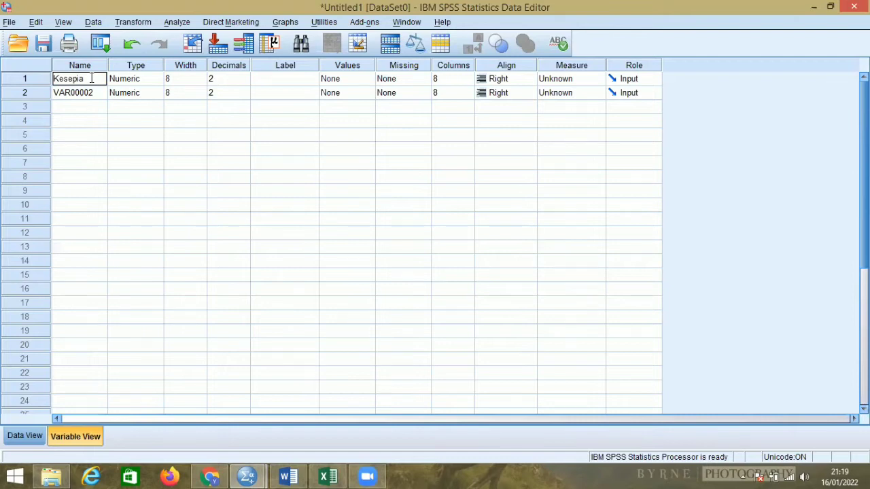
left_click(100, 94)
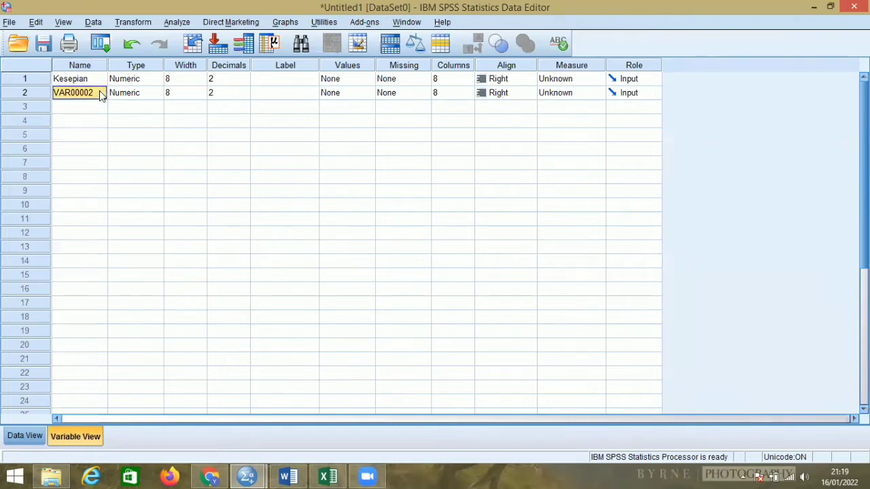
key("BackSpace")
type("Hardiness")
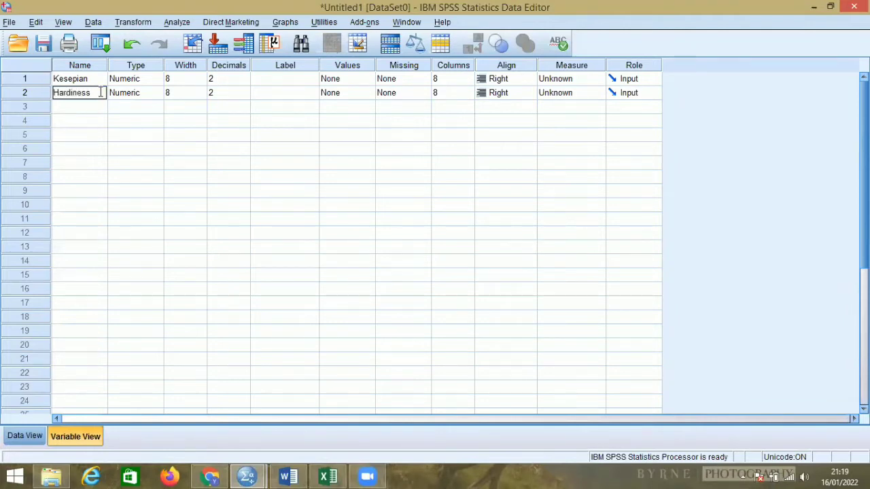
Set the decimals of both the Kesepian and Hardiness variables to 0.
left_click(244, 80)
left_click(244, 82)
left_click(245, 82)
left_click(243, 95)
left_click(244, 95)
left_click(244, 96)
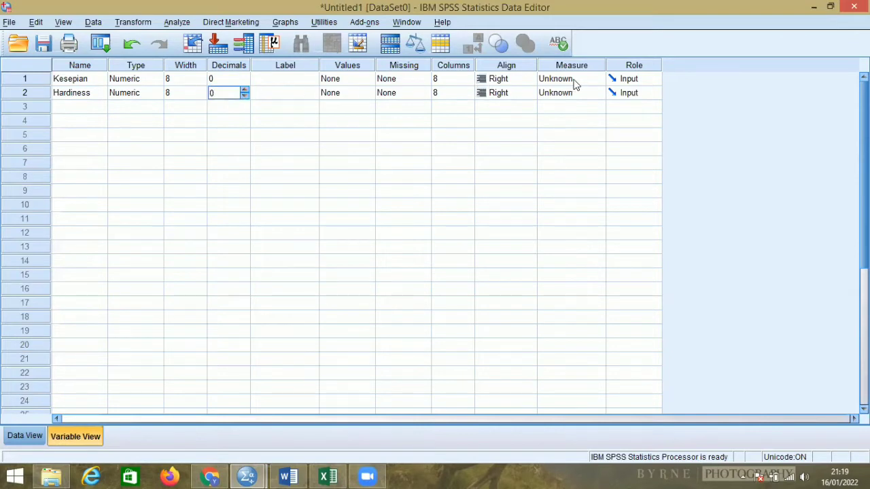
Set the measurement level of Kesepian and Hardiness to Scale and return to the data values.
left_click(581, 79)
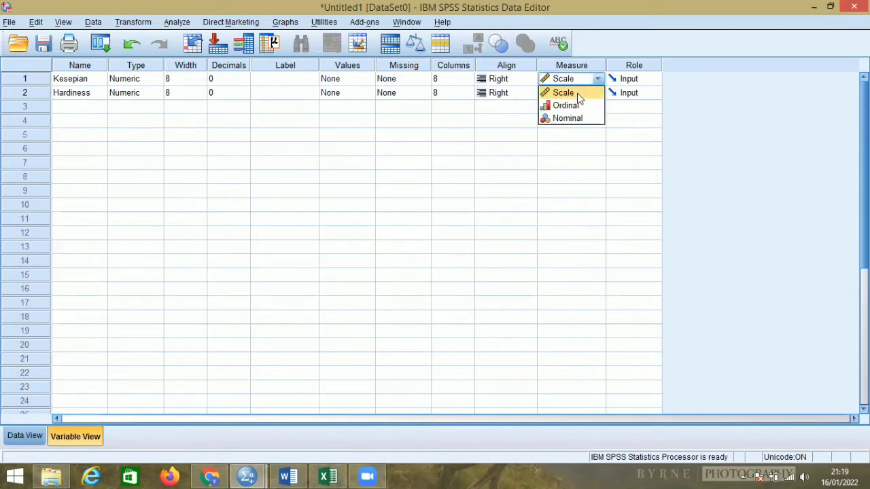
left_click(577, 93)
left_click(569, 93)
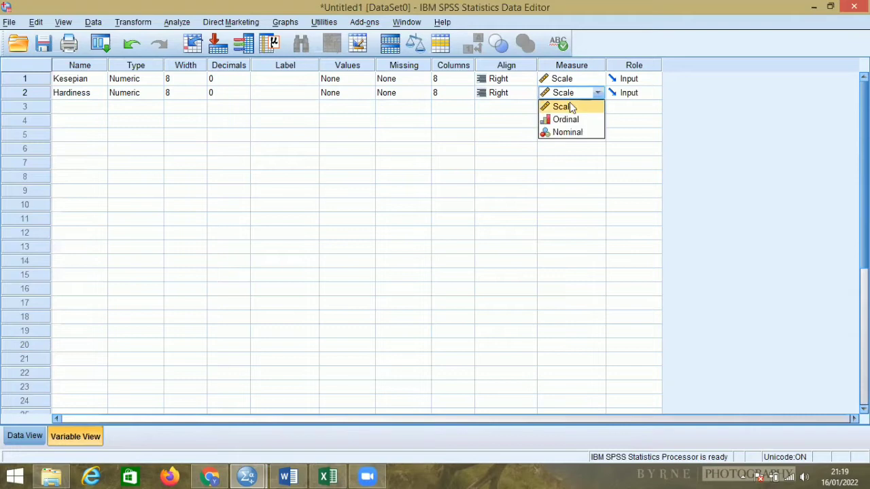
left_click(570, 107)
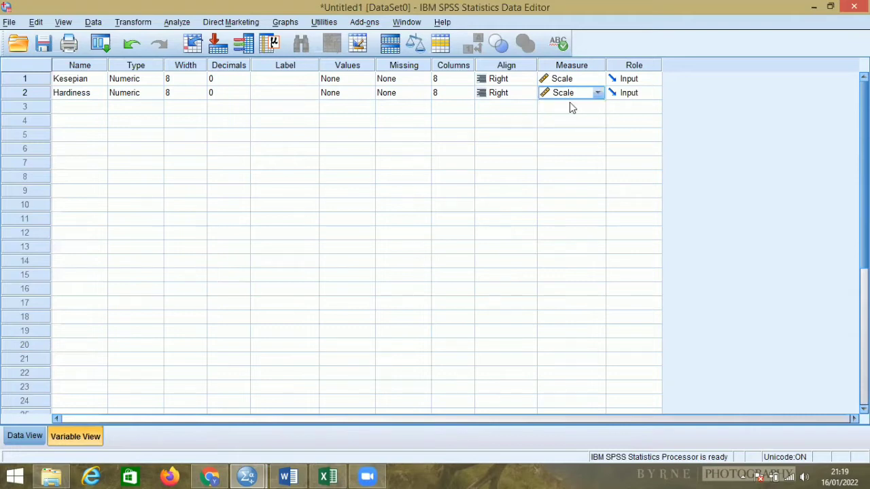
left_click(25, 436)
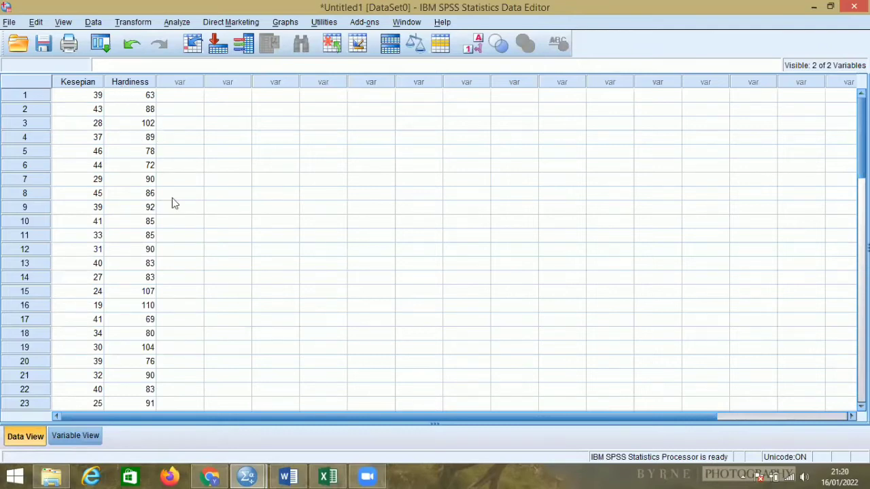
left_click(328, 477)
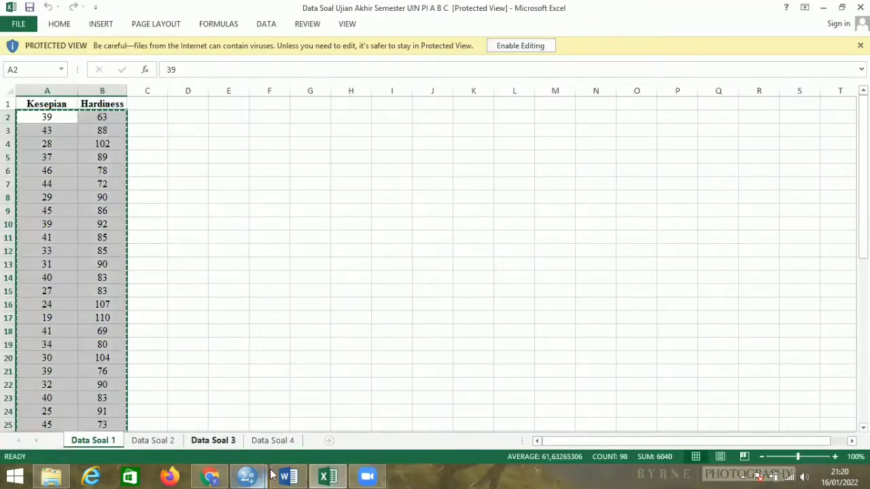
left_click(248, 476)
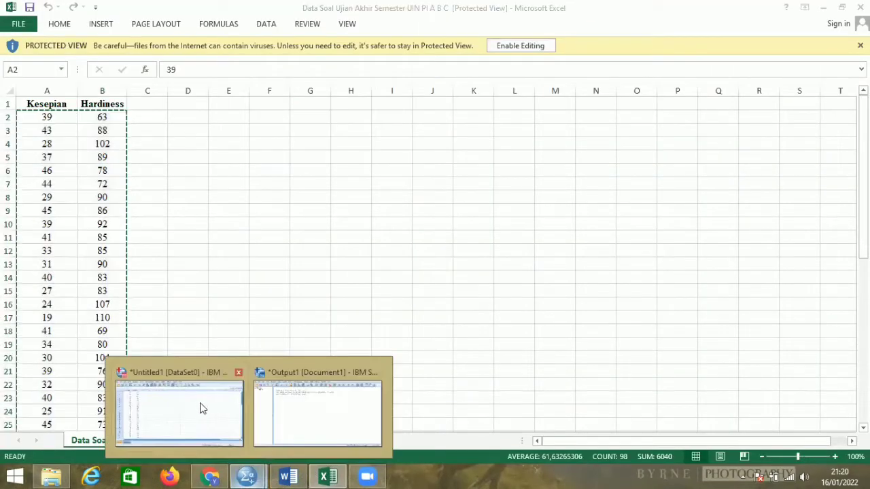
left_click(199, 406)
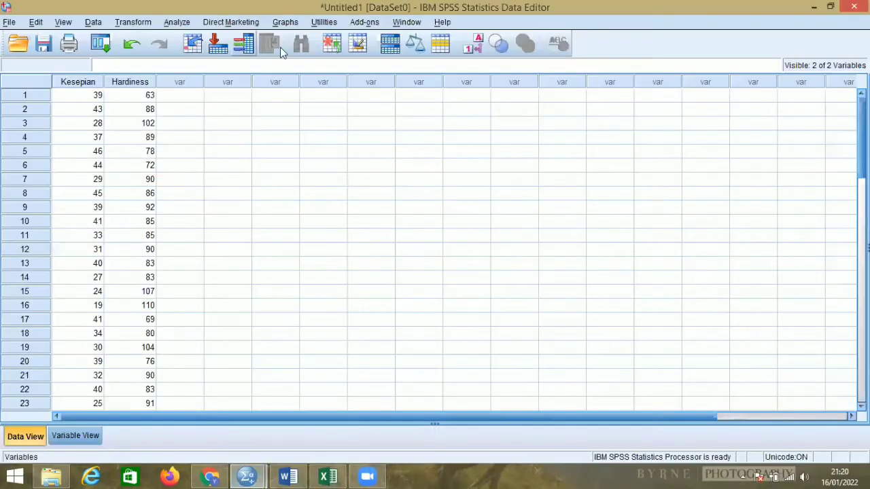
Start an Explore analysis with Kesepian and Hardiness as the dependent variables.
left_click(174, 23)
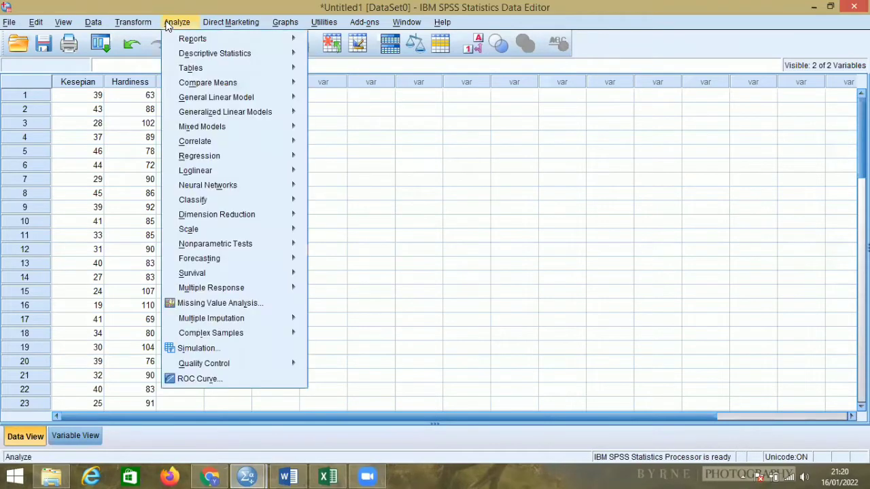
mouse_move(177, 37)
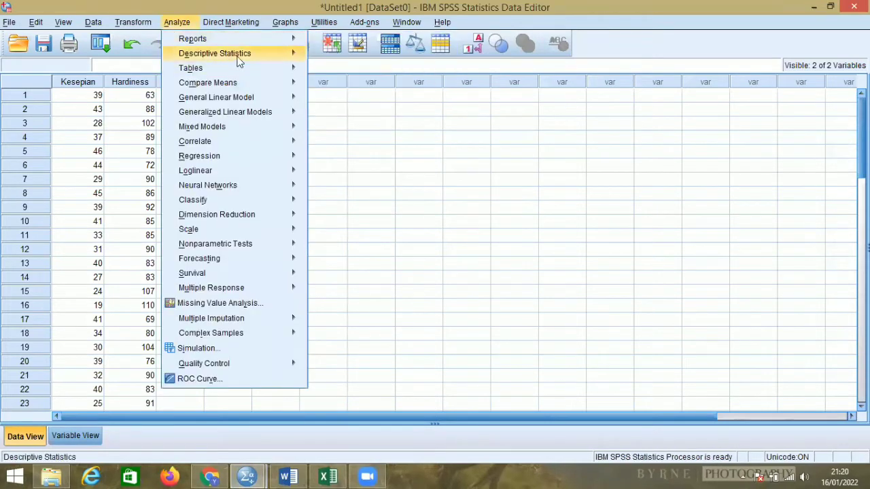
mouse_move(265, 54)
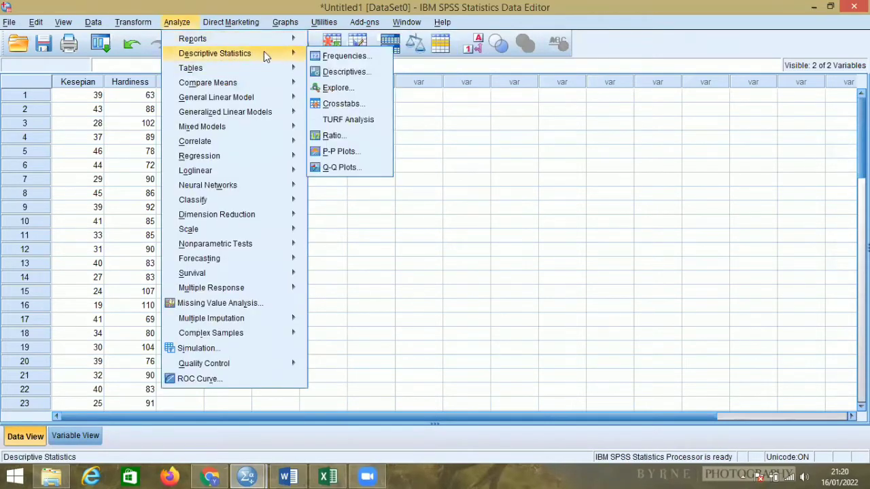
left_click(353, 86)
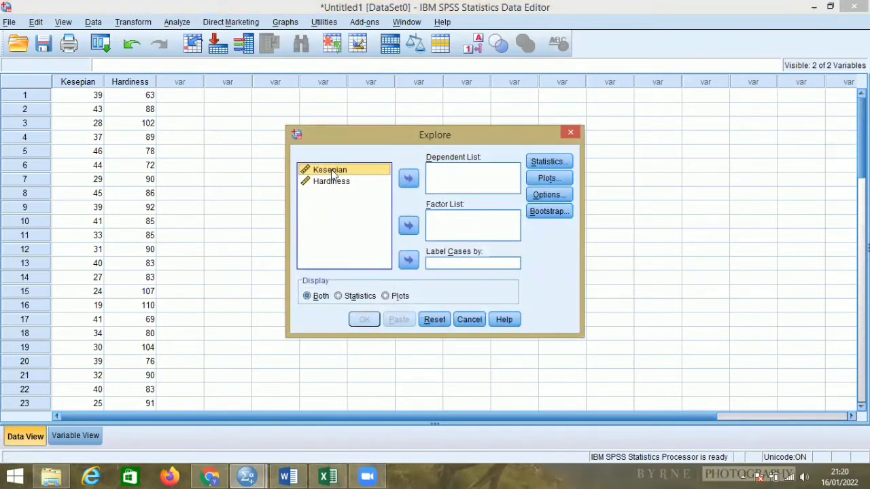
left_click(411, 181)
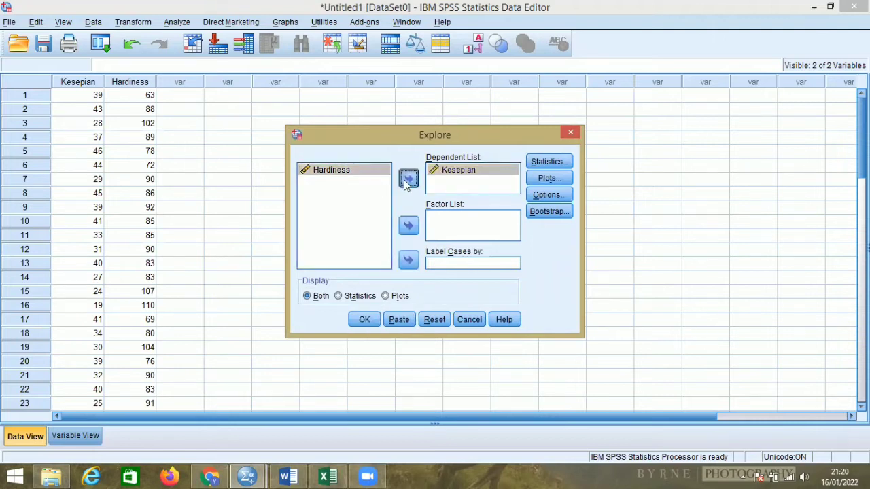
left_click(407, 180)
Add histograms and normality plots with tests to the Explore plots and run the analysis.
left_click(550, 178)
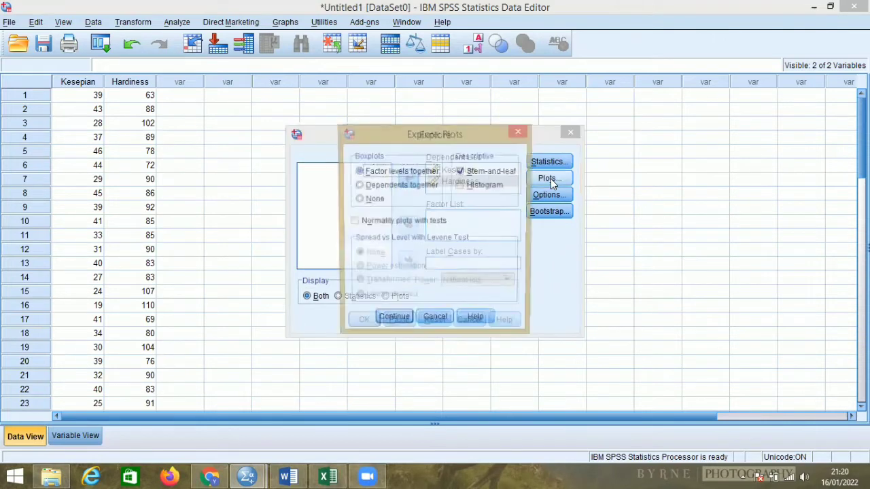
left_click(461, 186)
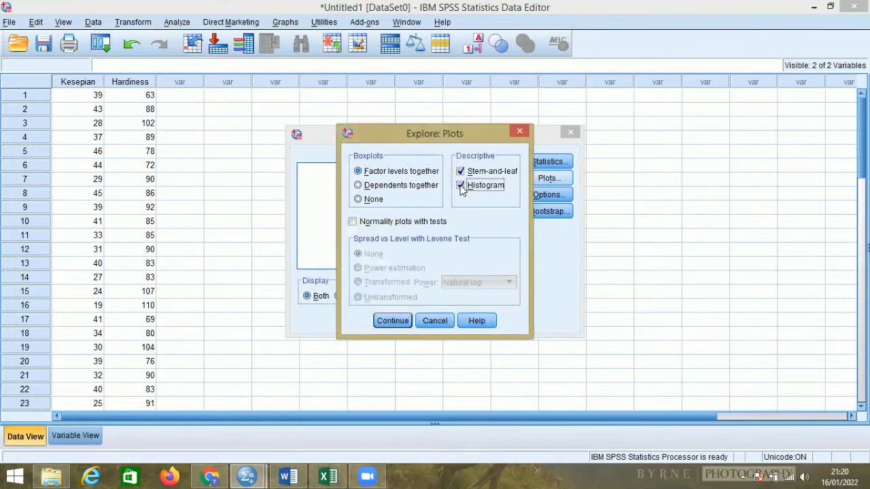
left_click(354, 223)
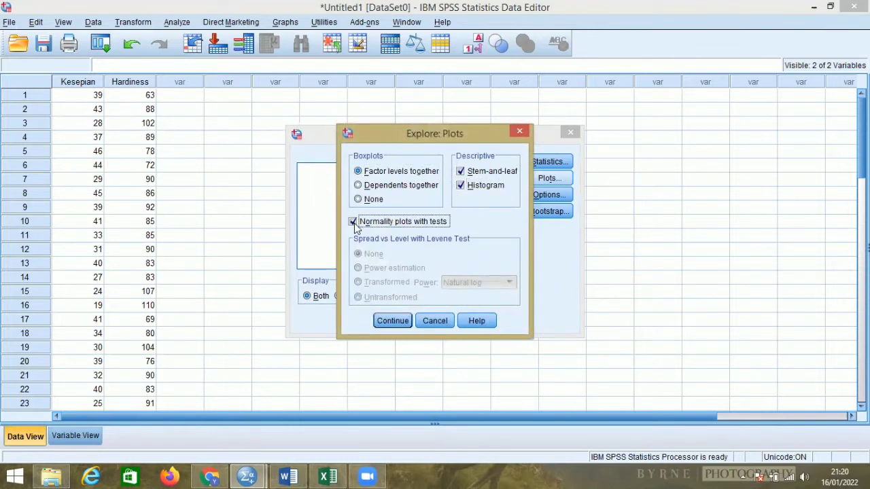
left_click(407, 322)
left_click(367, 319)
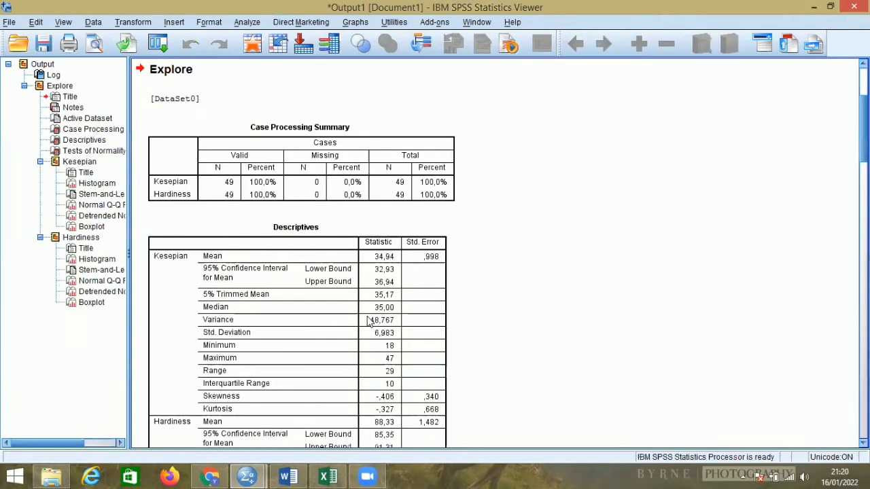
Examine the Descriptives table and the Tests of Normality results for Kesepian and Hardiness in the Explore output.
scroll(369, 312, "down", 6)
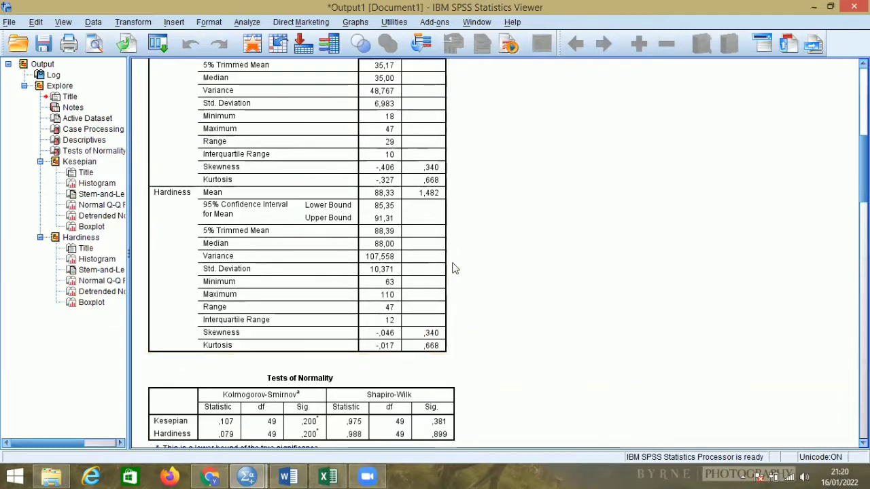
scroll(452, 266, "down", 9)
scroll(451, 266, "down", 3)
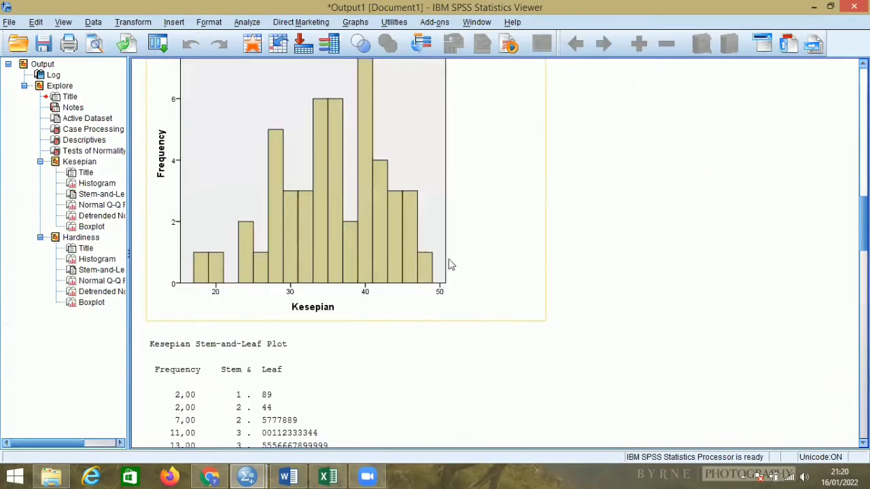
scroll(451, 251, "up", 8)
scroll(453, 246, "down", 3)
scroll(451, 243, "up", 1)
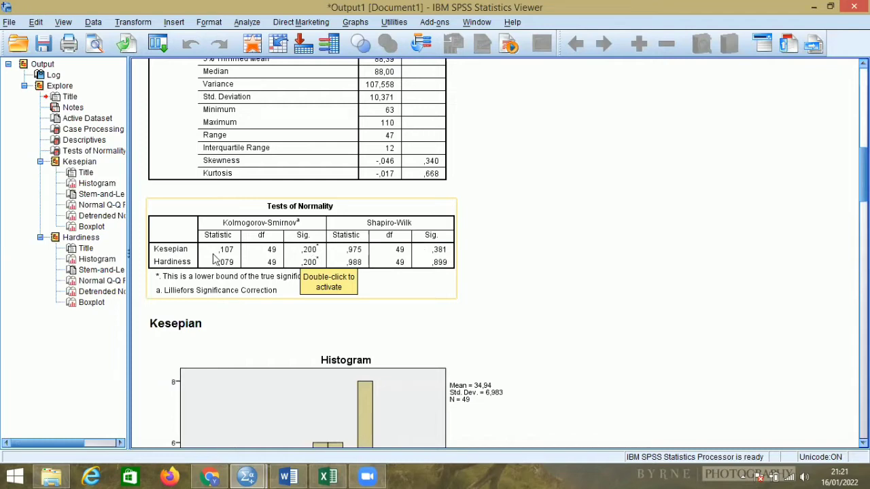
left_click(299, 263)
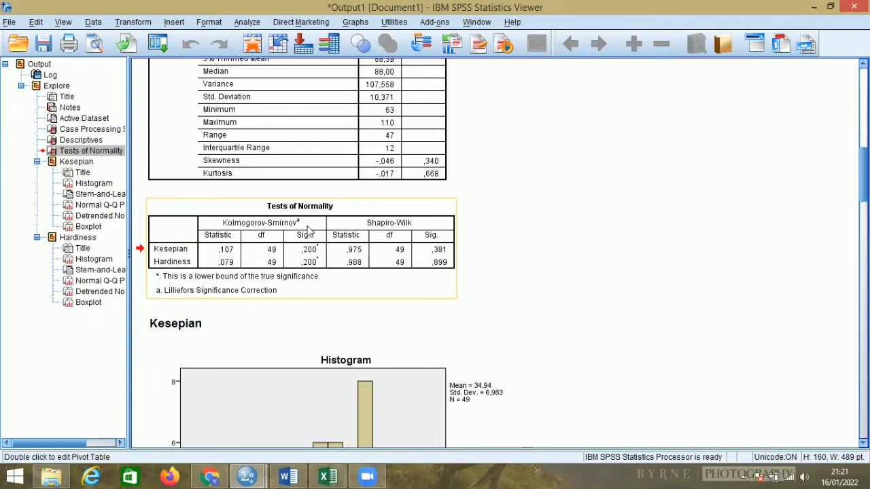
Add a normal distribution curve with automatic parameters to the Kesepian histogram and close the chart editor.
scroll(307, 231, "down", 1)
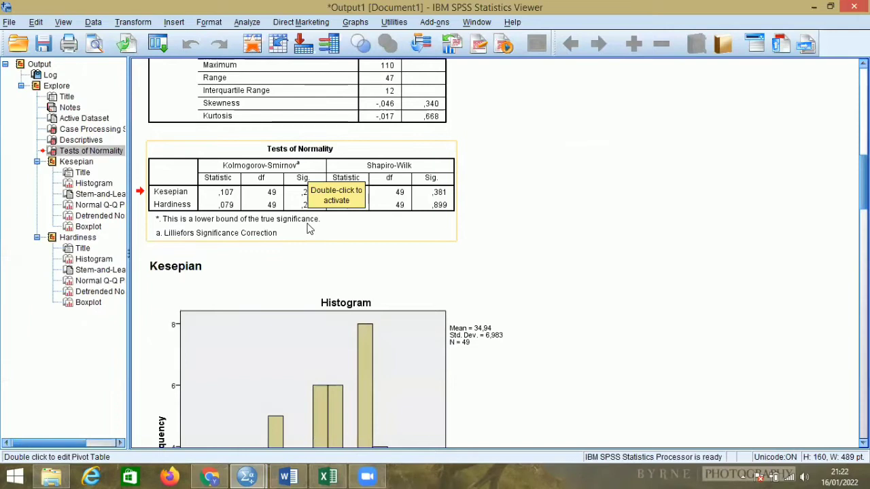
scroll(307, 227, "down", 1)
scroll(307, 223, "down", 2)
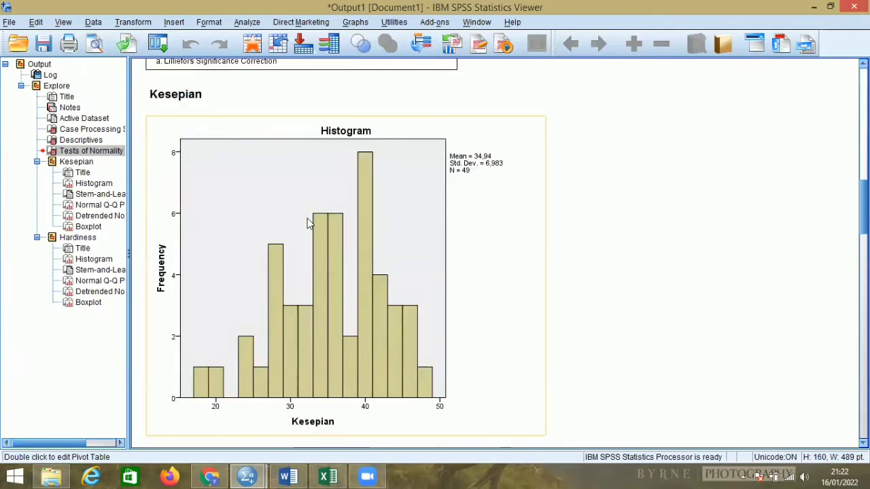
left_click(249, 196)
double_click(248, 197)
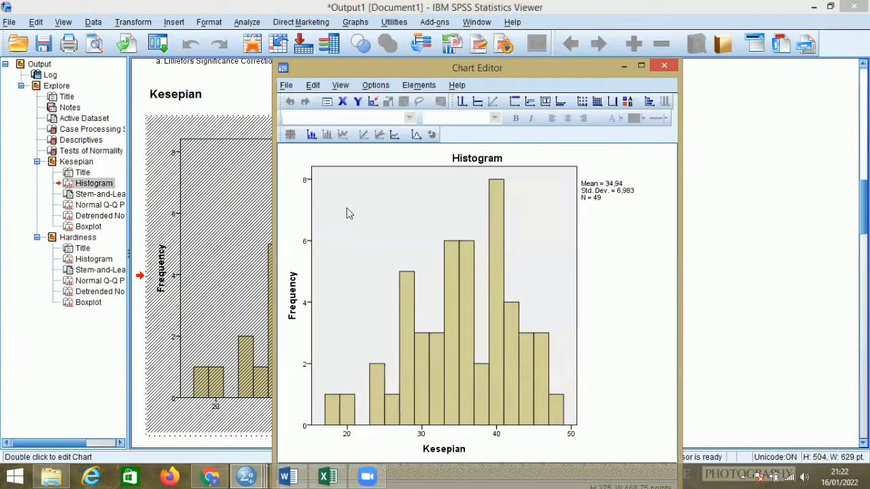
right_click(364, 218)
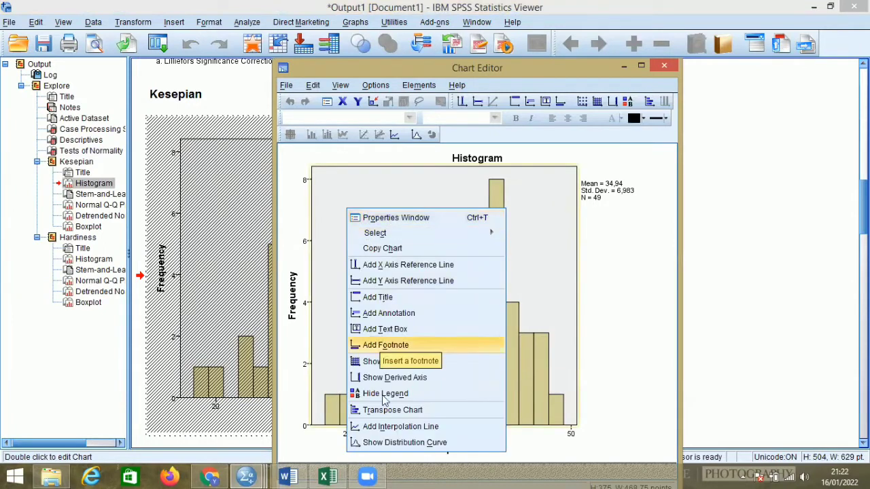
left_click(375, 443)
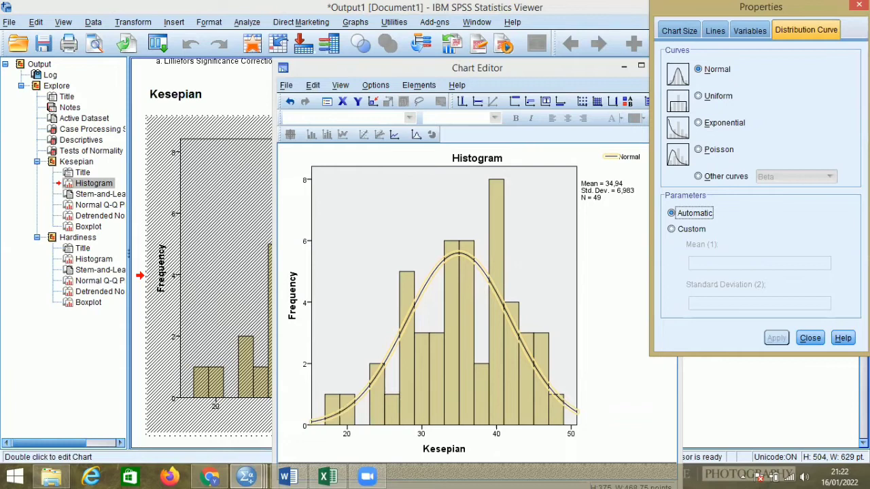
left_click(858, 5)
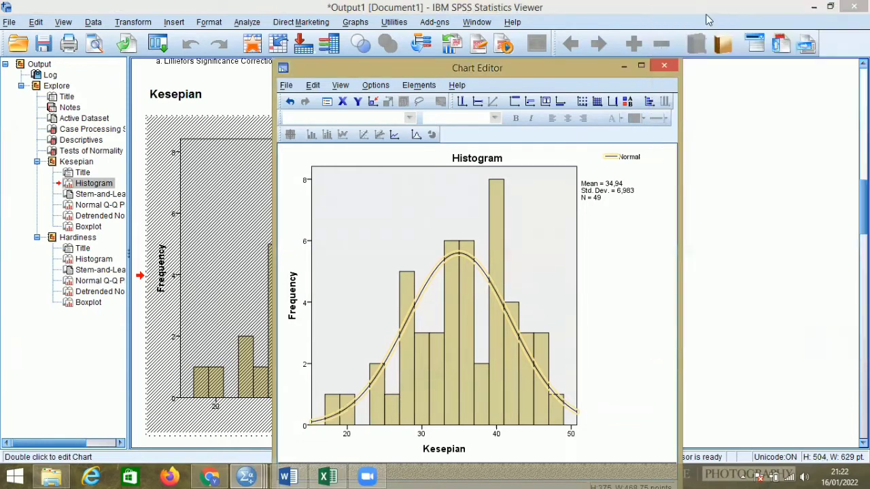
left_click(661, 65)
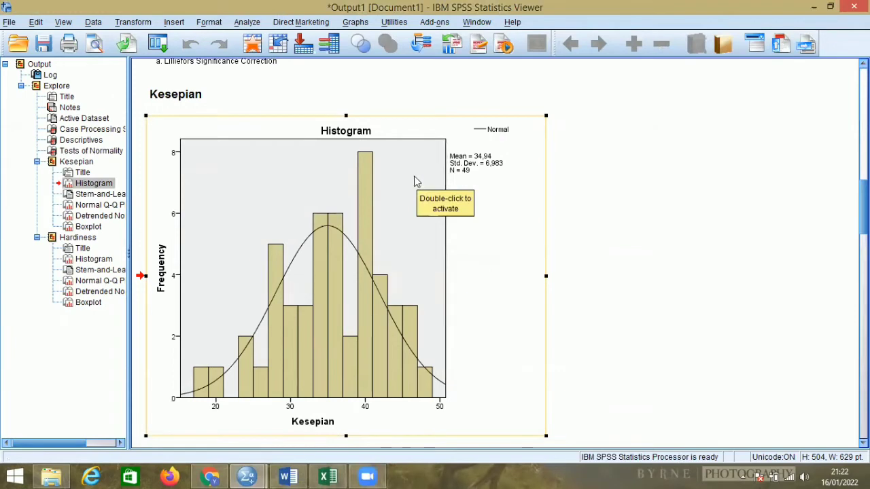
Review the Kesepian Q-Q plots, and add a normal distribution curve with automatic parameters to the Hardiness histogram.
scroll(415, 176, "down", 10)
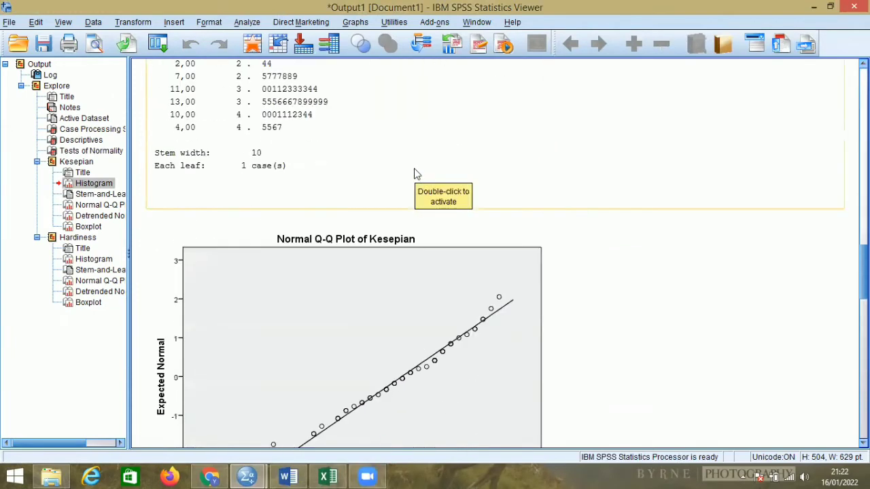
scroll(417, 174, "down", 3)
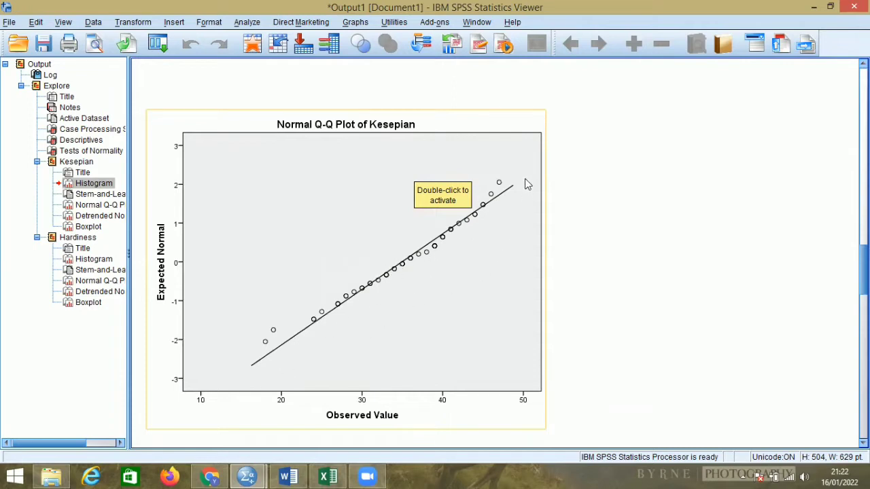
scroll(454, 216, "down", 8)
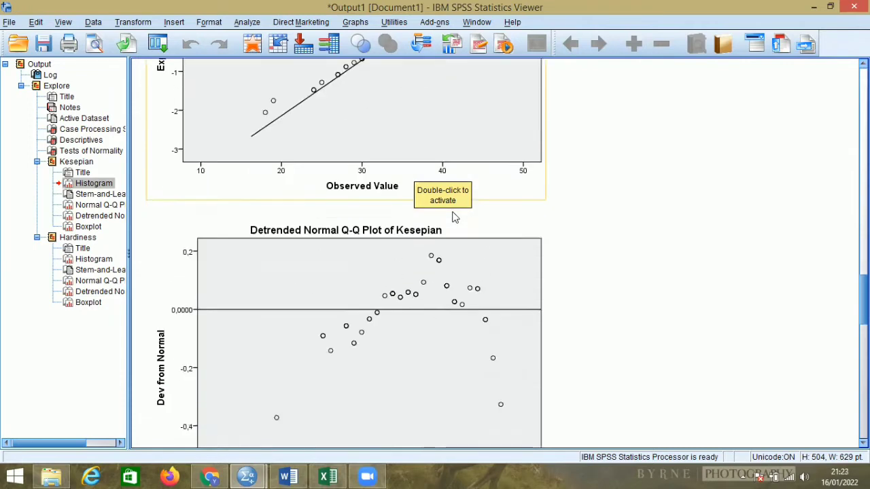
scroll(447, 199, "down", 12)
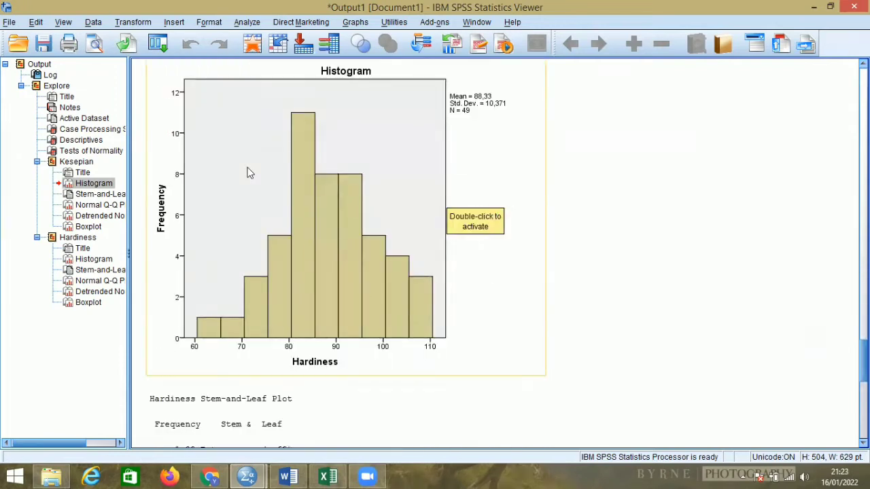
left_click(248, 173)
double_click(248, 173)
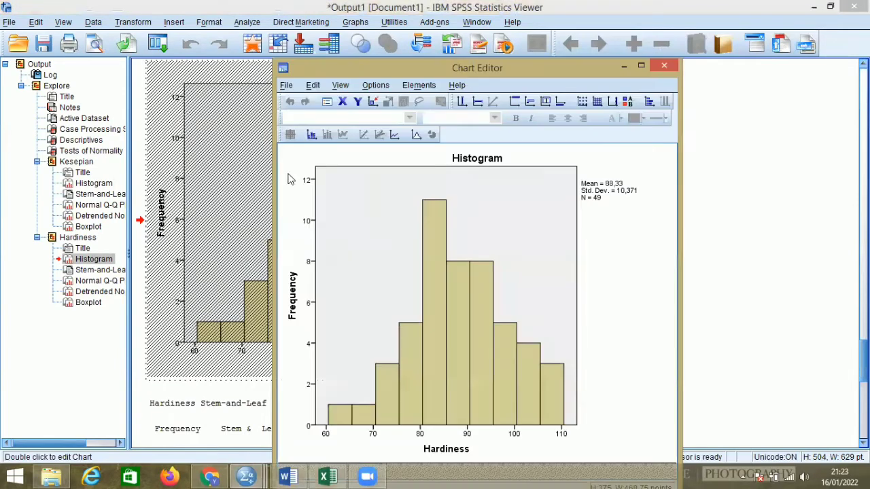
right_click(350, 207)
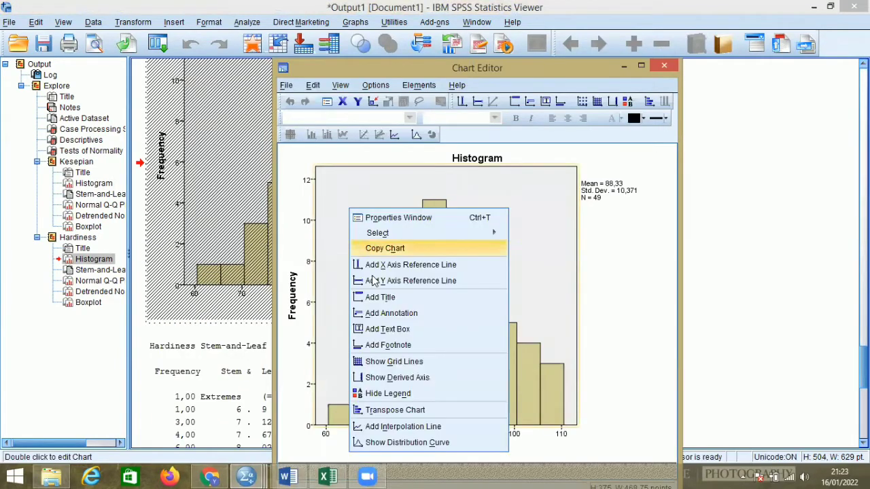
left_click(391, 443)
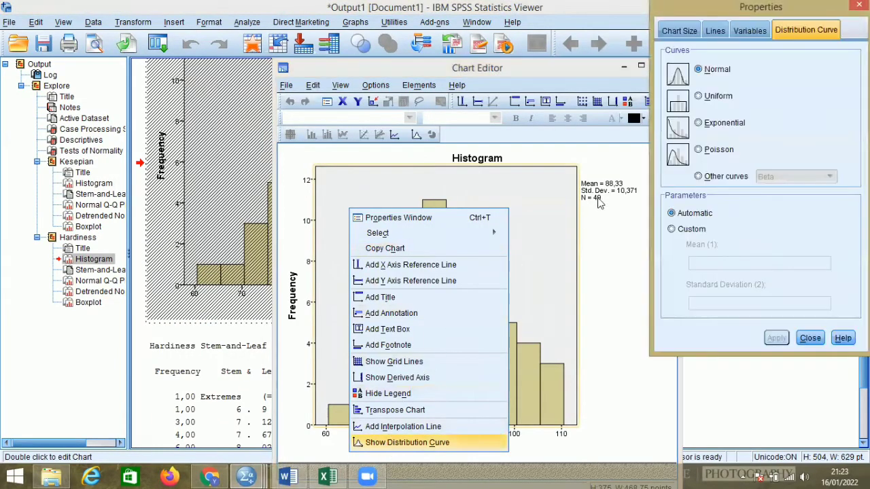
left_click(859, 6)
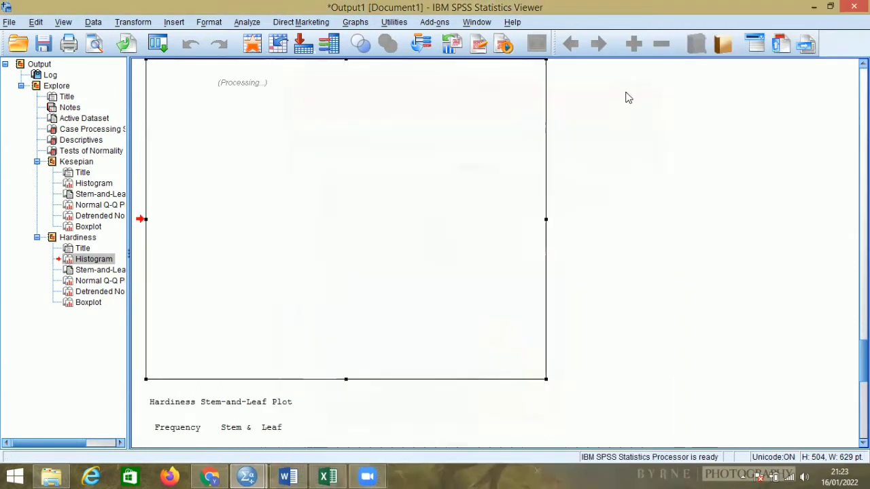
left_click(663, 66)
Examine the Hardiness histogram and its normal Q-Q plot, and switch to Word to reread the null hypothesis of question 1.
scroll(496, 152, "down", 10)
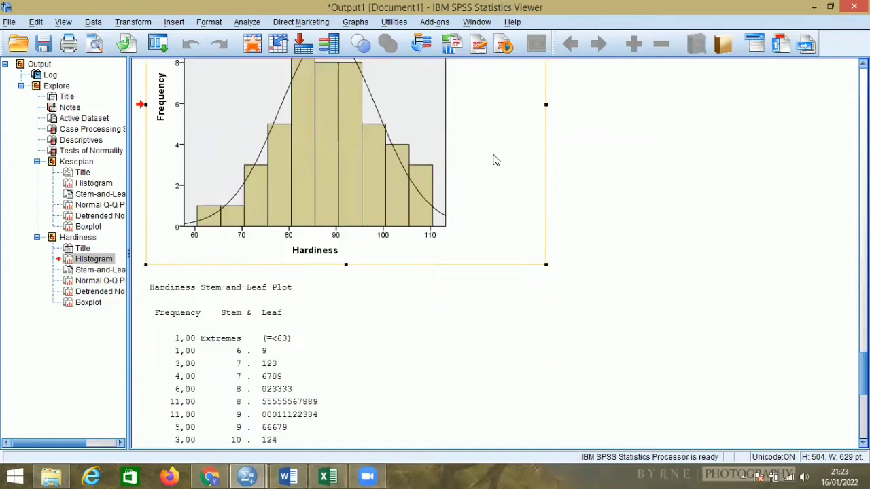
scroll(494, 148, "up", 1)
scroll(479, 151, "down", 1)
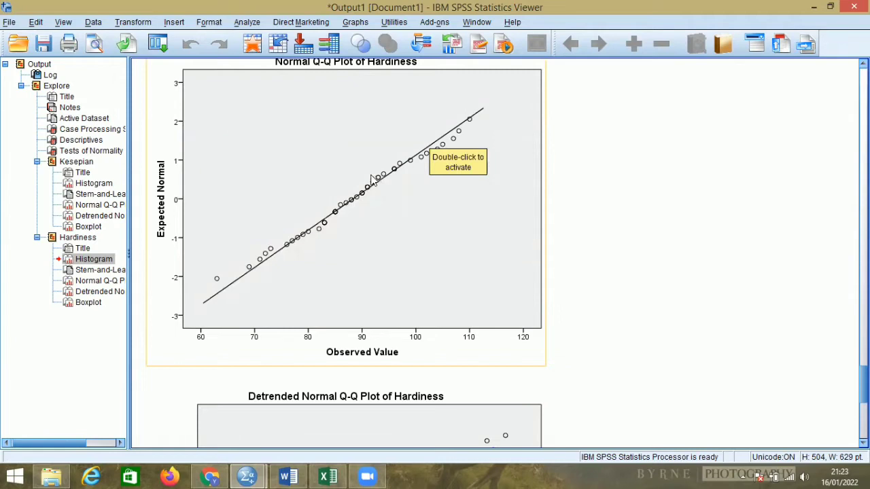
left_click(288, 476)
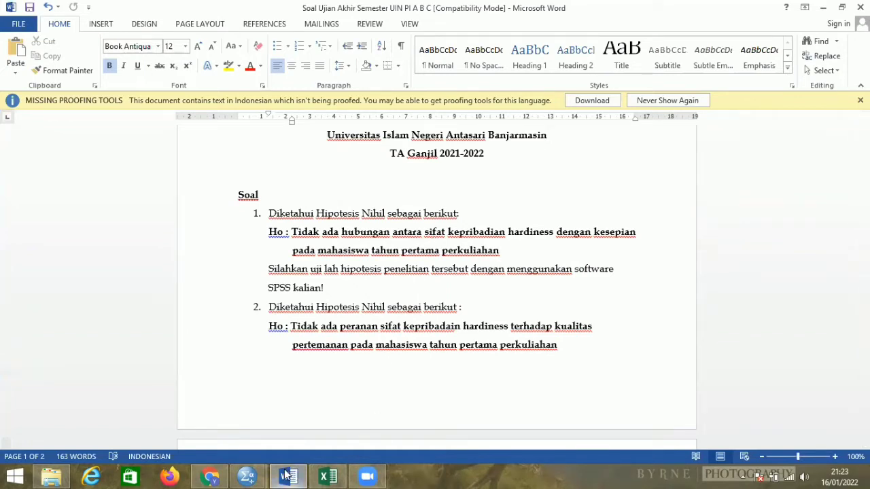
Return to the data set in SPSS and start a Means comparison.
left_click(254, 476)
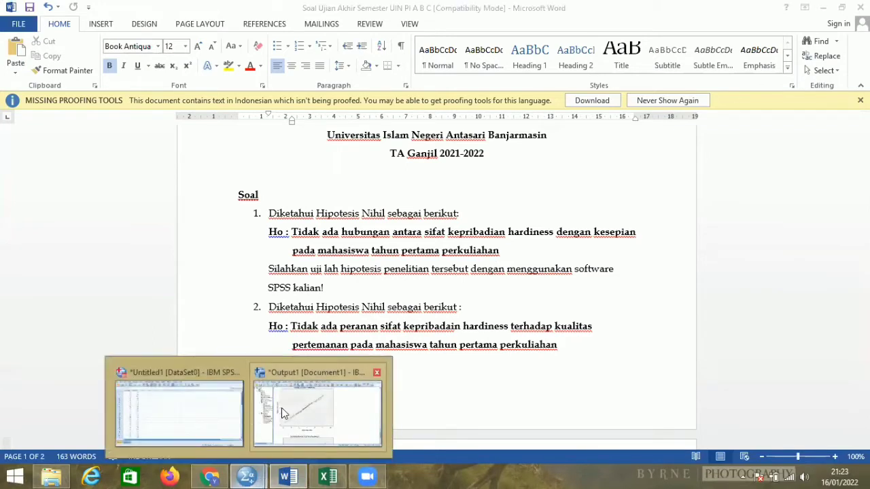
left_click(194, 409)
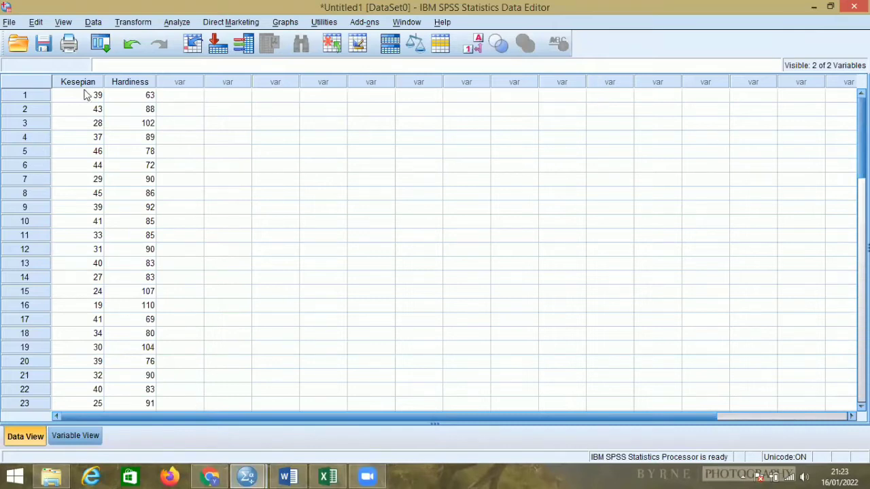
left_click(176, 23)
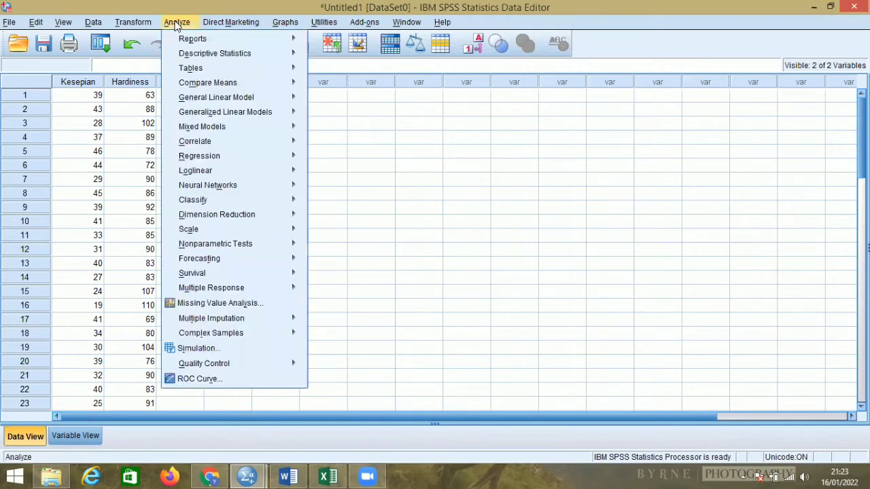
mouse_move(203, 68)
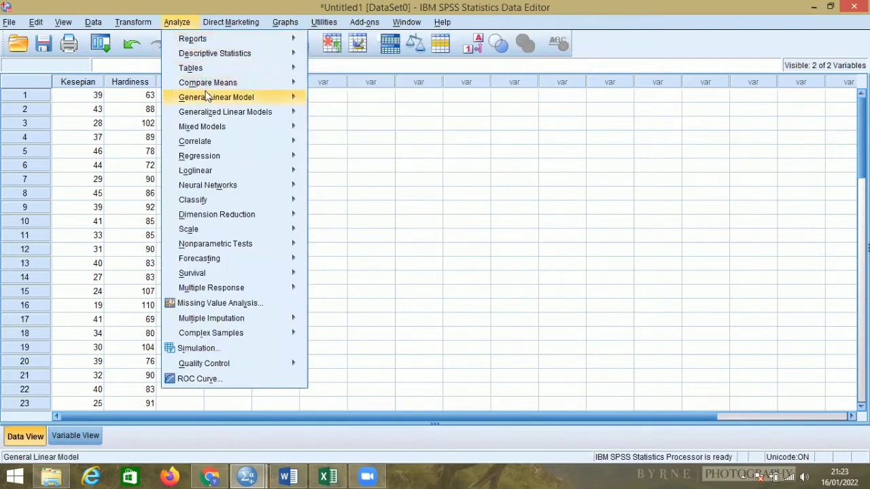
mouse_move(224, 84)
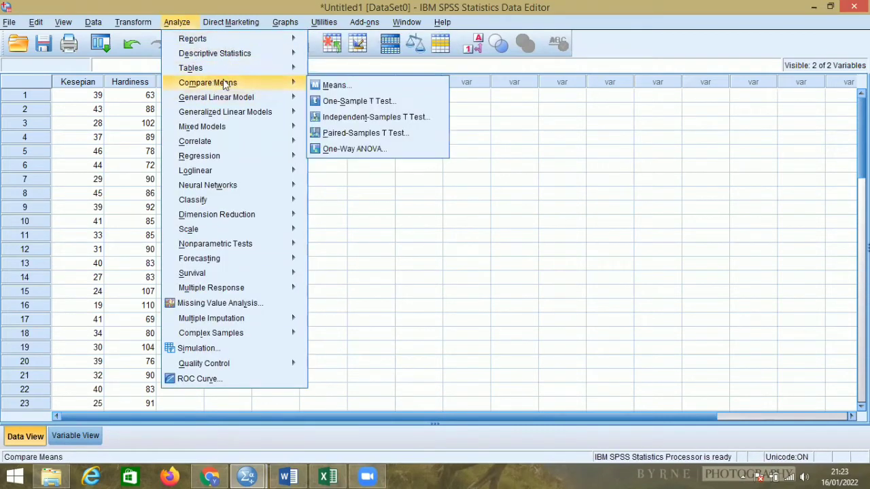
left_click(333, 84)
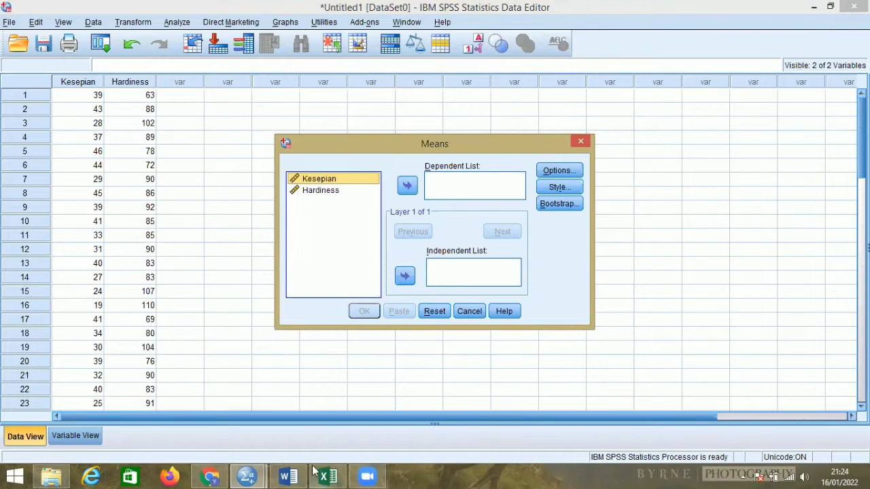
Recheck the hypothesis in Word, return to the SPSS data set, and assign Kesepian as dependent and Hardiness as independent for the Means analysis.
left_click(291, 475)
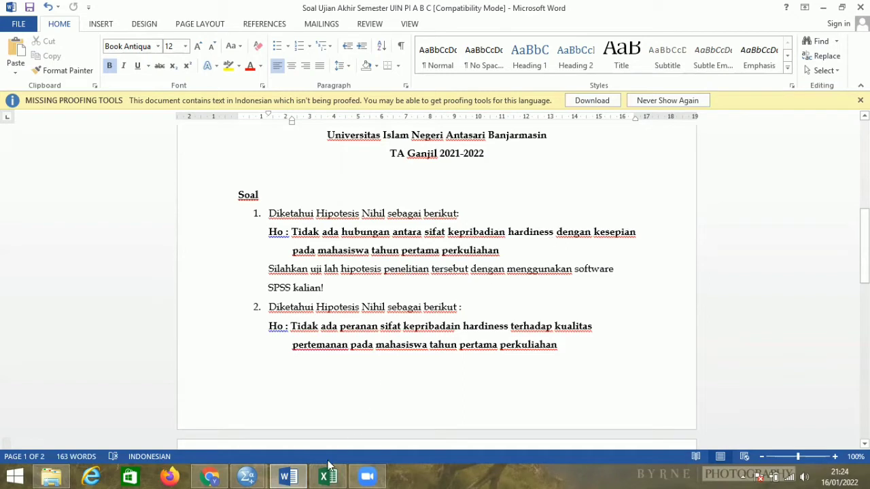
left_click(260, 475)
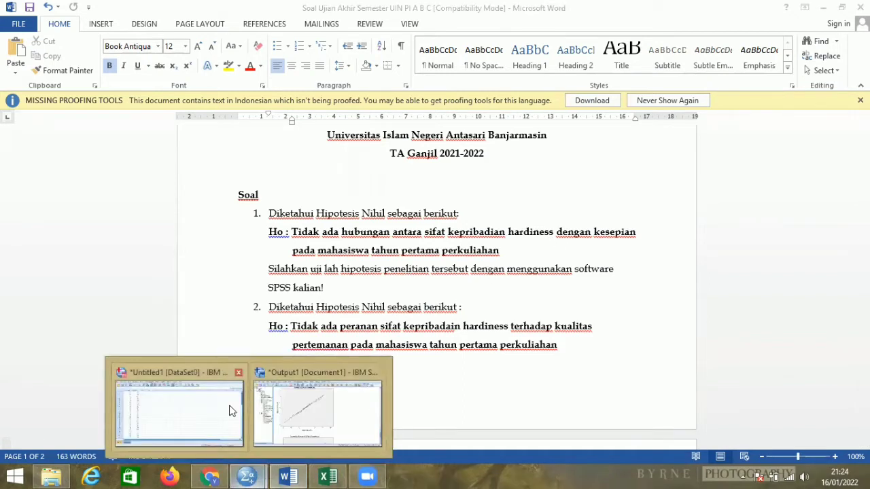
left_click(229, 406)
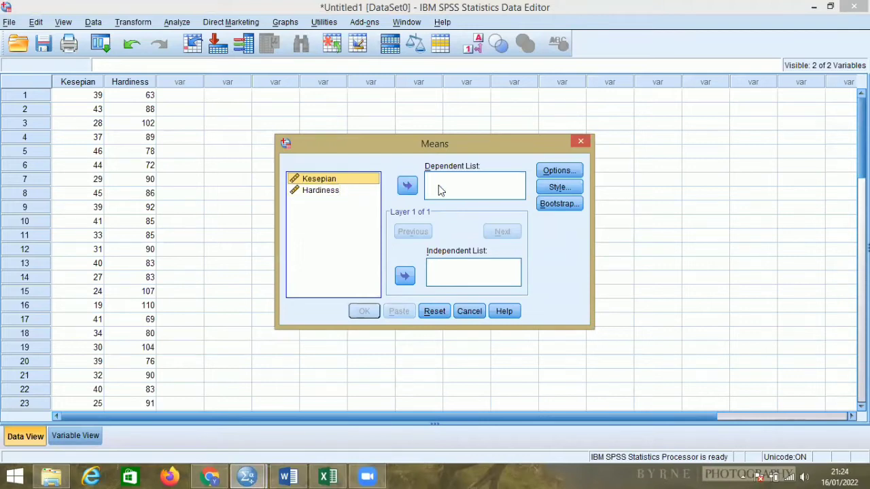
left_click(407, 186)
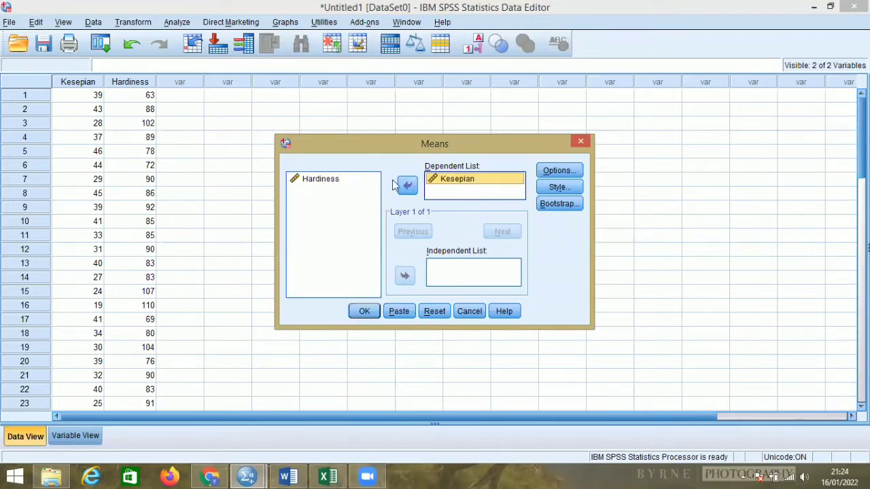
left_click(354, 179)
left_click(405, 277)
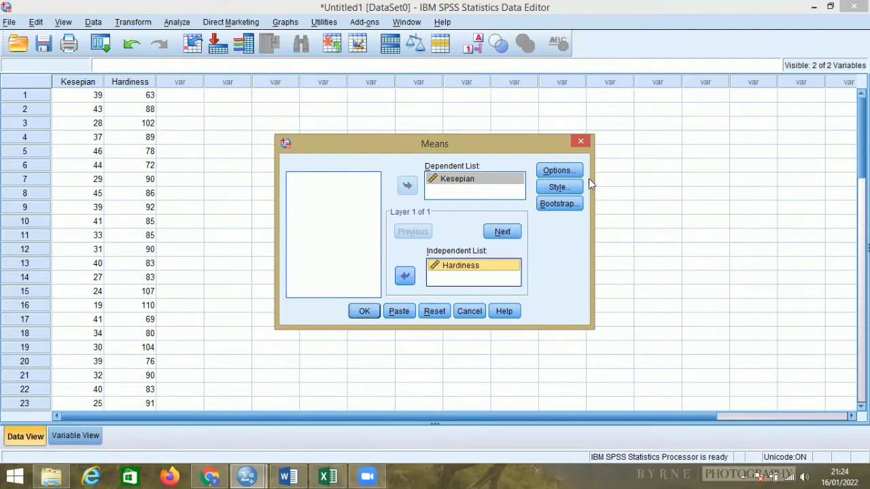
Enable the test for linearity in the Means options and run the analysis of Kesepian by Hardiness.
left_click(571, 172)
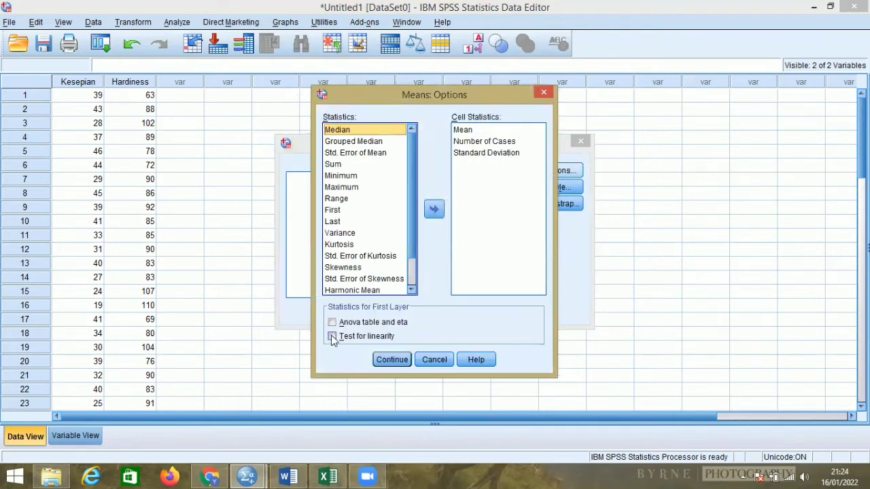
left_click(332, 337)
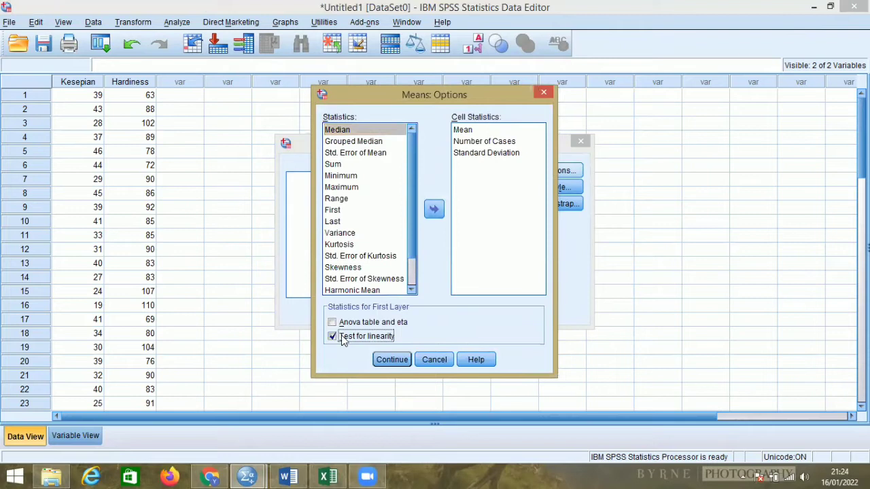
left_click(386, 358)
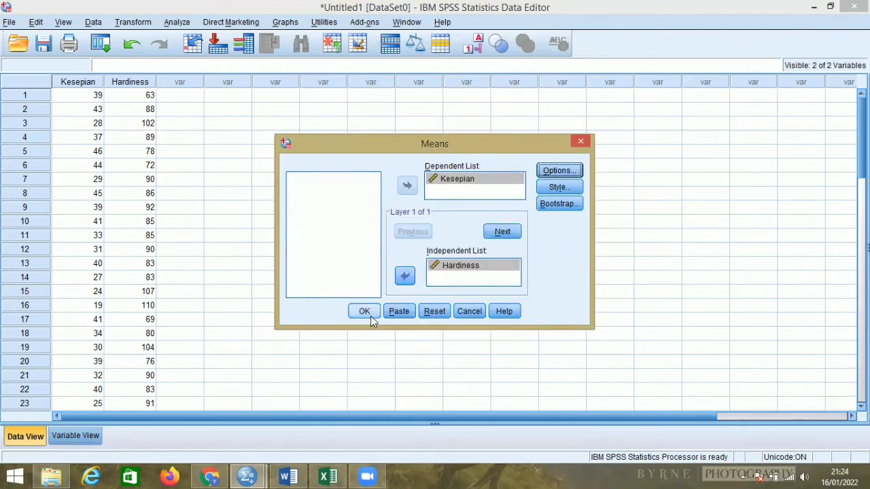
left_click(369, 313)
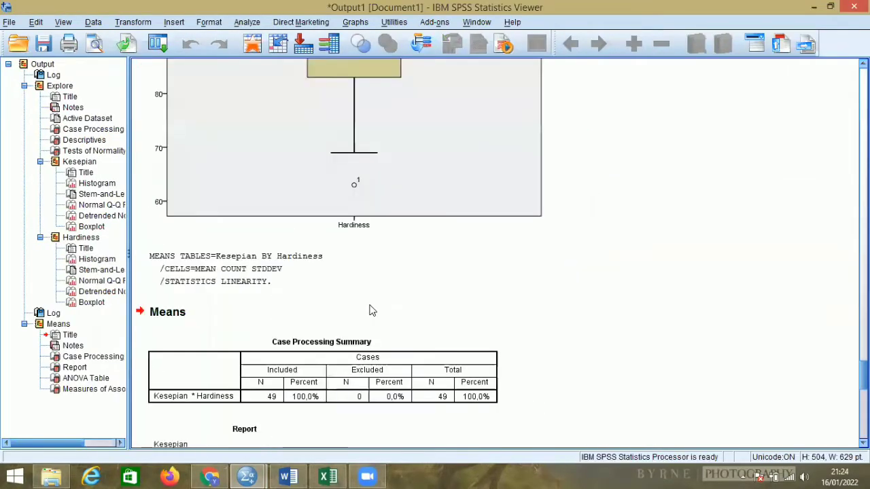
Review the Means output down to the ANOVA table's linearity rows, and switch to Word to reread the null hypothesis of question 1.
scroll(370, 311, "down", 5)
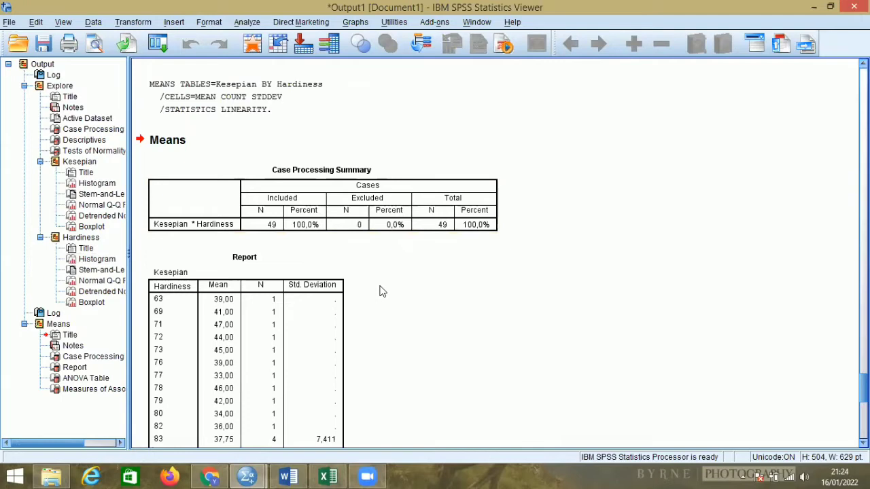
scroll(377, 297, "down", 10)
scroll(382, 291, "down", 4)
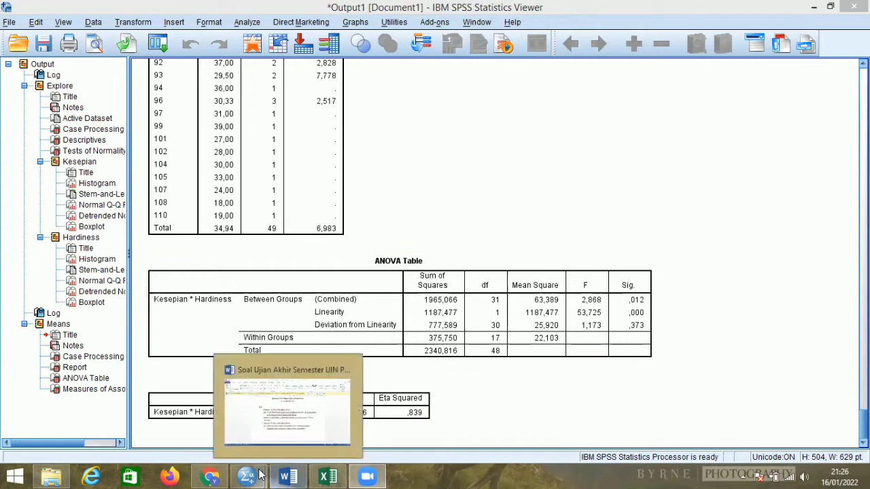
left_click(288, 476)
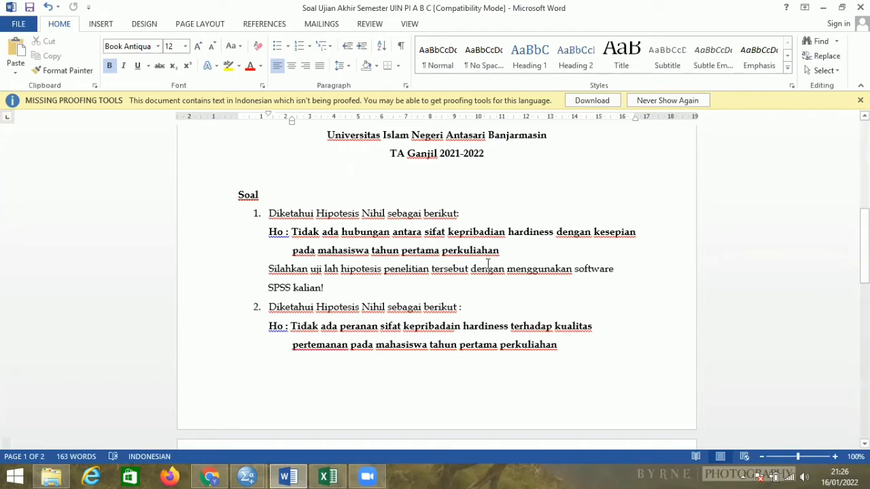
Return to the data set in SPSS and start a bivariate correlation.
left_click(248, 476)
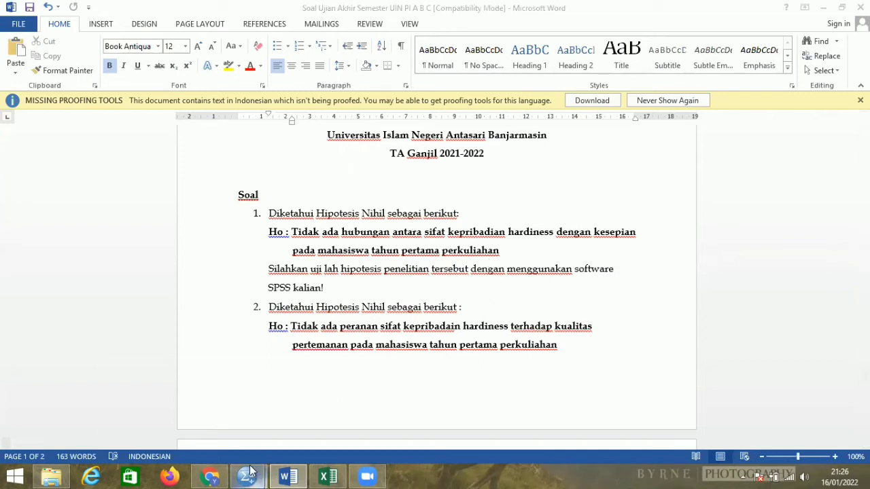
left_click(220, 415)
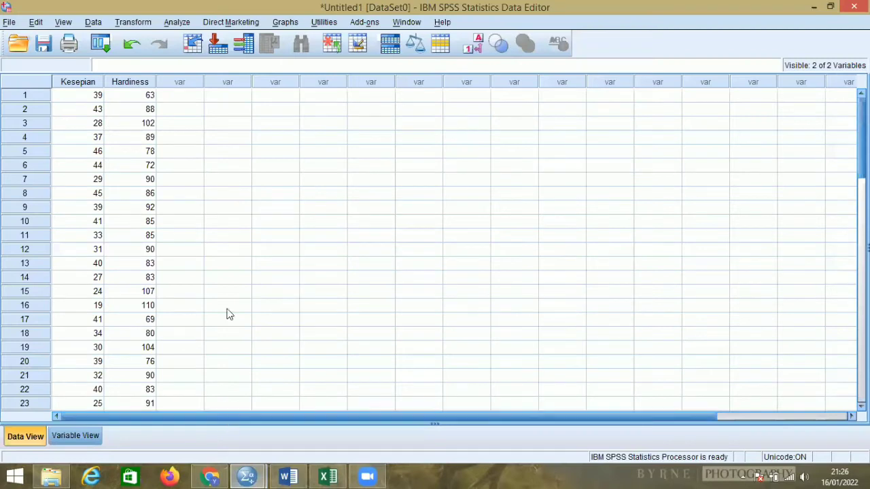
left_click(176, 23)
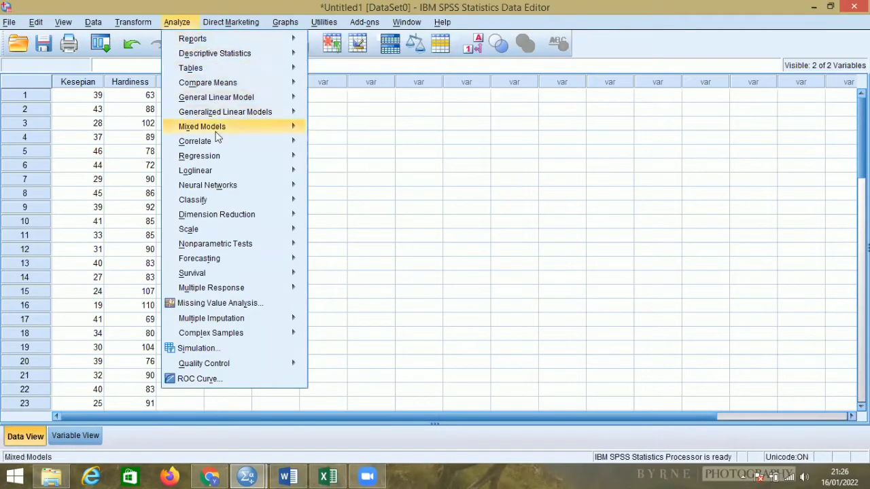
mouse_move(218, 140)
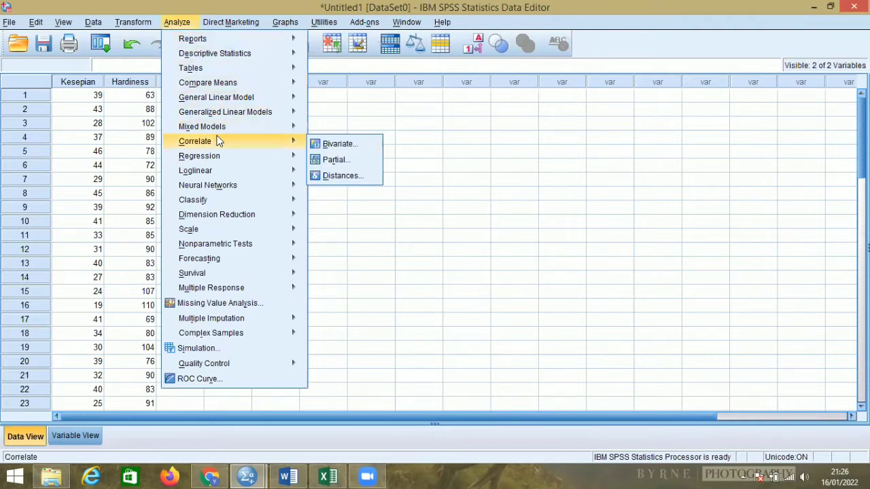
left_click(334, 145)
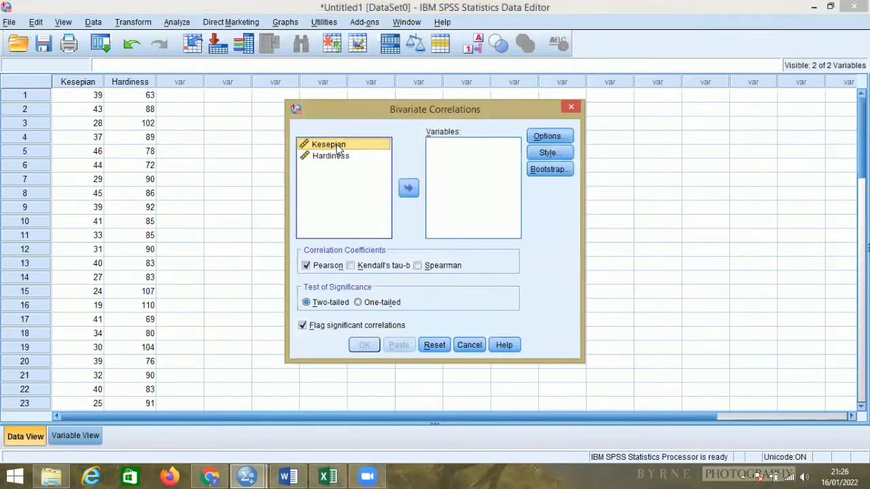
Run a two-tailed Pearson correlation between Kesepian and Hardiness, and examine the resulting Correlations table.
left_click(409, 188)
left_click(353, 144)
left_click(406, 190)
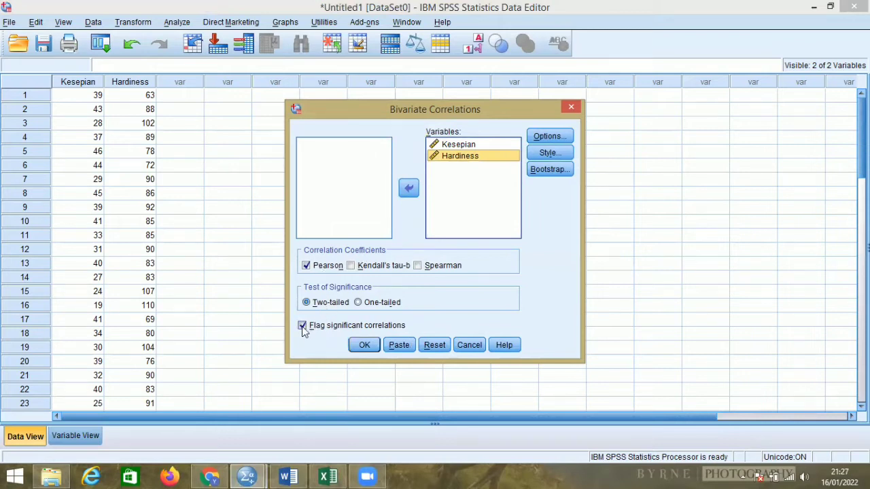
left_click(365, 345)
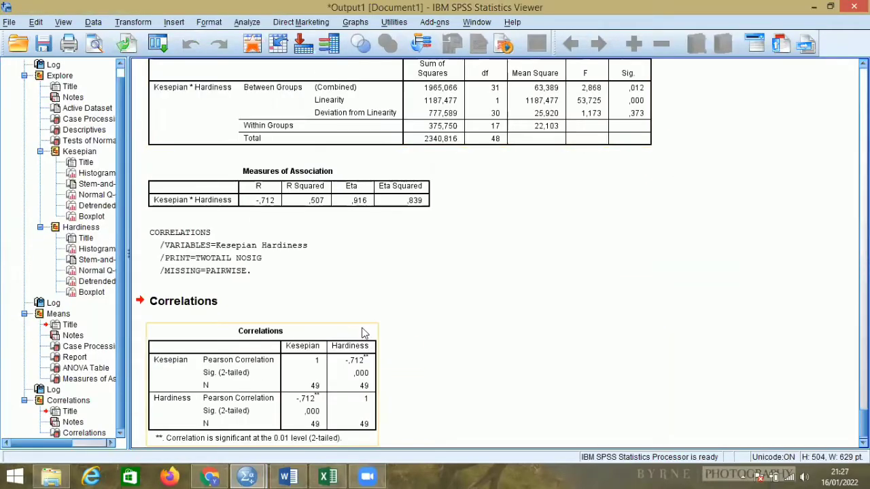
scroll(355, 320, "down", 1)
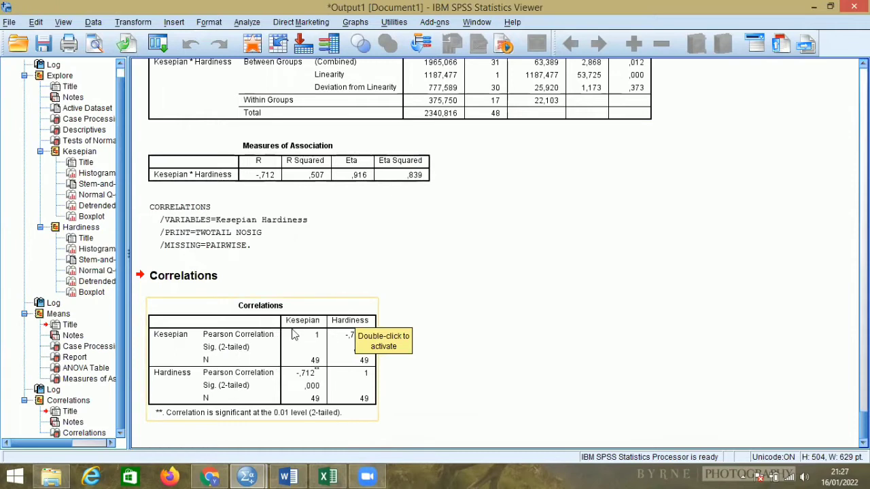
left_click(336, 354)
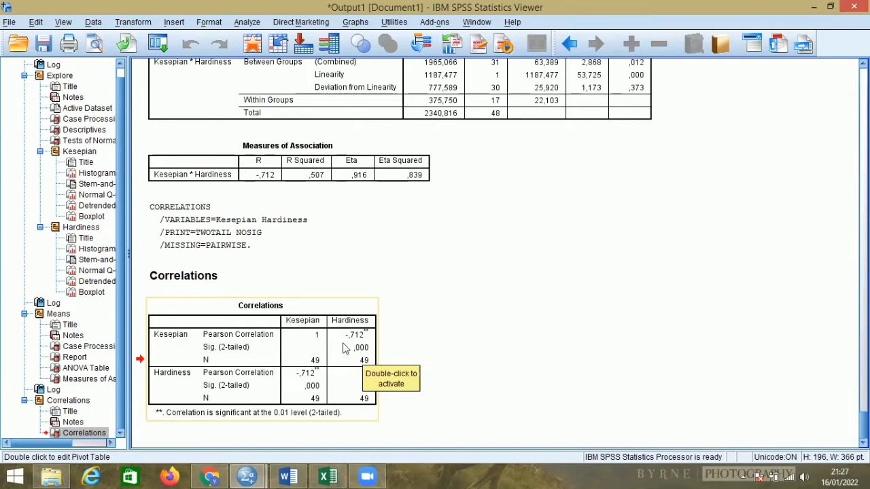
Switch to Word and add the line "Ho ditolak Ha diterima" below the text of question 1.
left_click(288, 476)
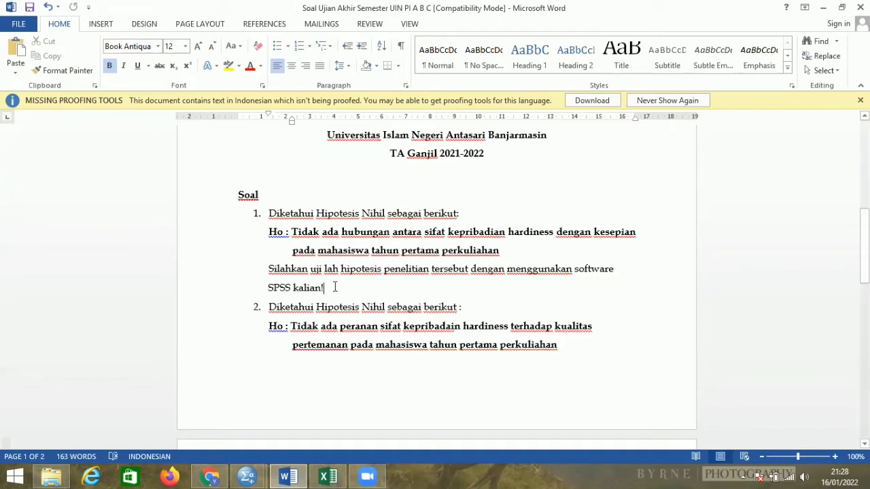
left_click(335, 287)
key("Return")
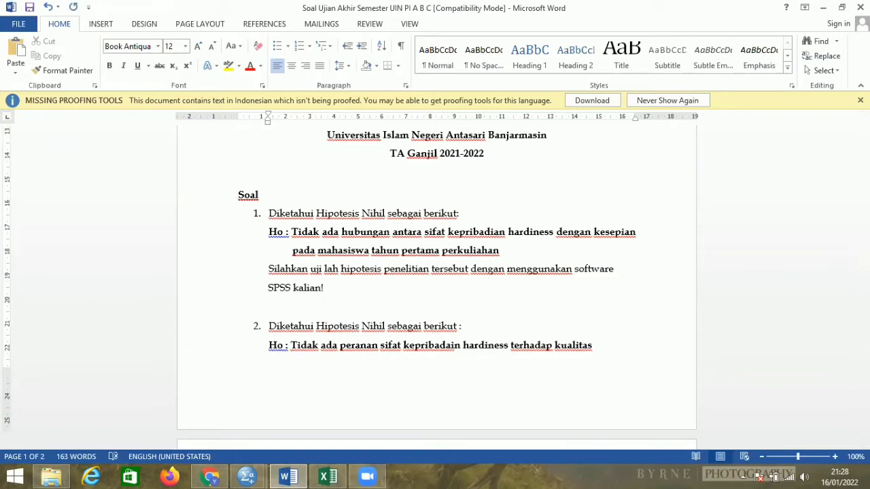
type("H")
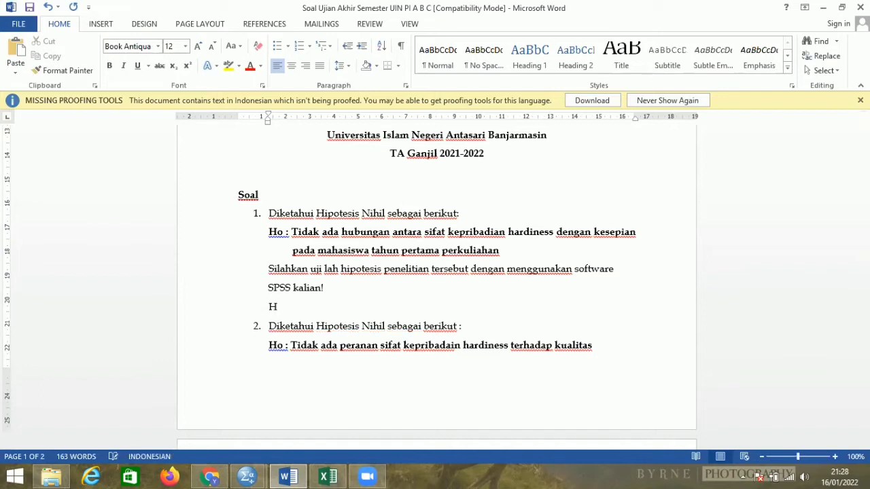
type("o ditolak")
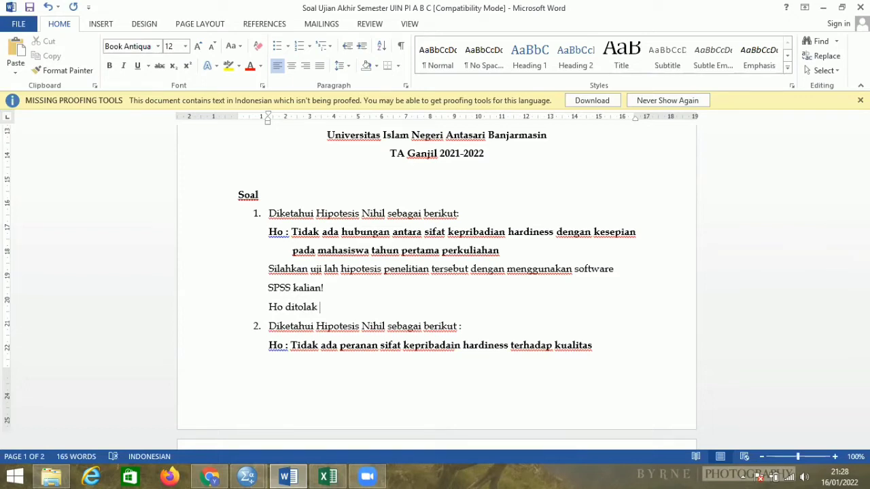
type(" Ha diterim")
type("a")
Begin a new line below the decision with the text "Terdapat hubungan antara sifat".
key("Return")
type("Terdapat hubungan")
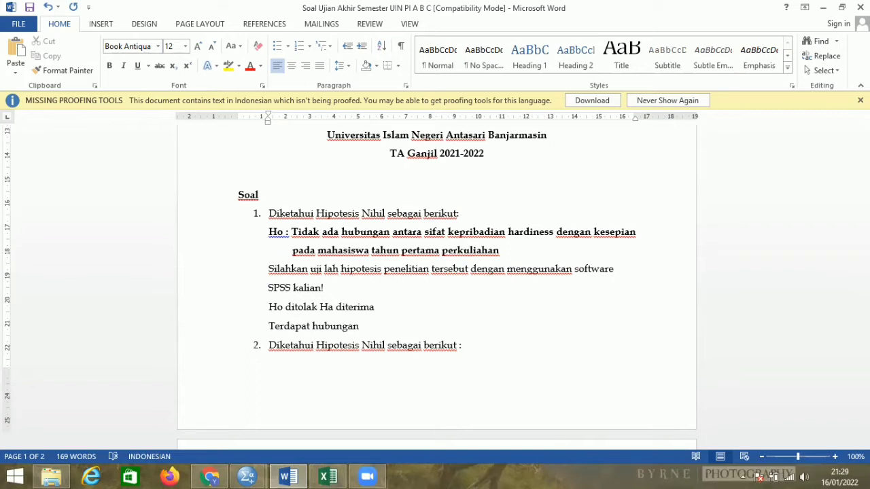
type("anatara")
key("BackSpace")
key("BackSpace")
key("BackSpace")
key("BackSpace")
key("BackSpace")
key("BackSpace")
type("tara sifat kepri")
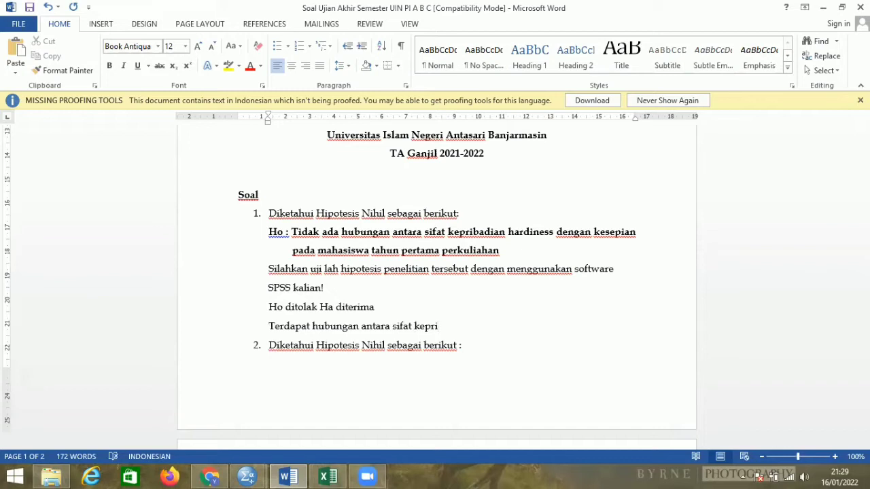
type("badian hadiness")
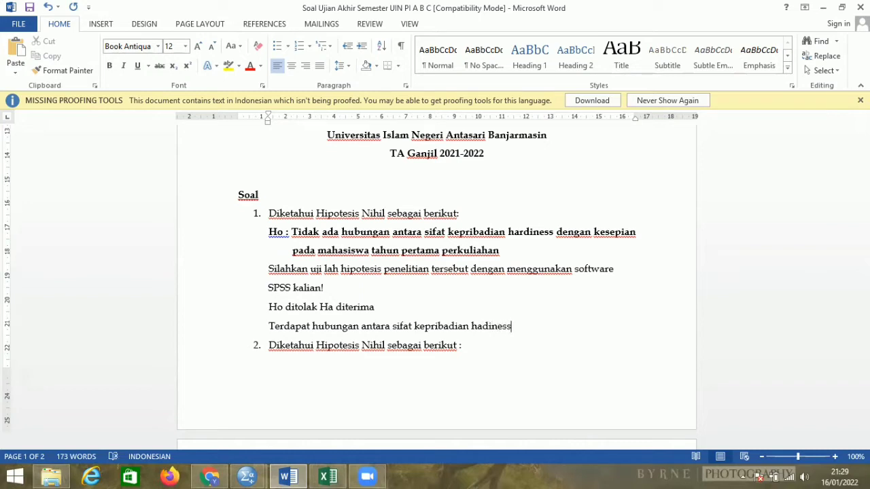
Continue the conclusion sentence with "kepribadian hardiness dengan kesepian", correcting the spelling of hardiness.
key("BackSpace")
key("BackSpace")
key("BackSpace")
key("BackSpace")
key("BackSpace")
key("BackSpace")
type("rdiness dengan k")
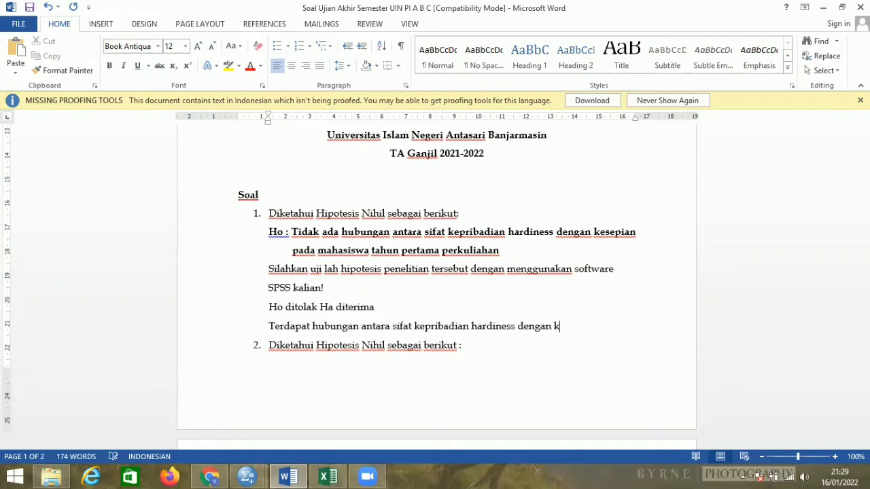
type("esepian pada mahasiswa")
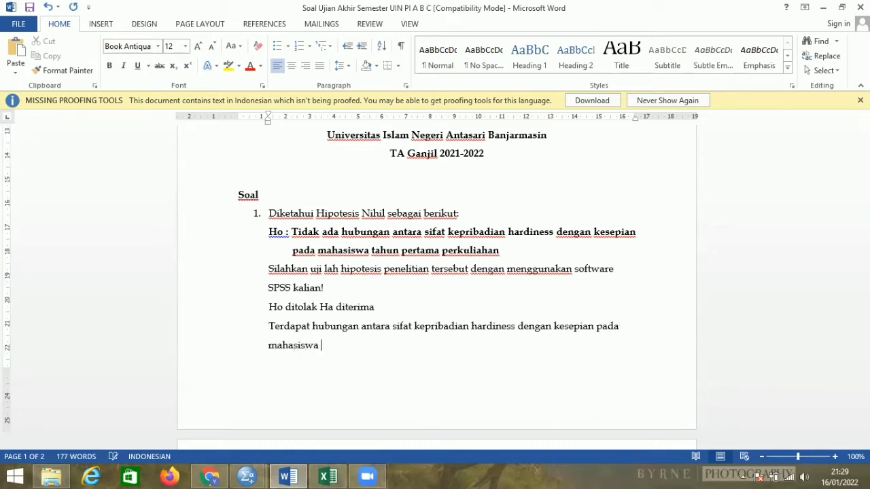
type(" tahun pertama ")
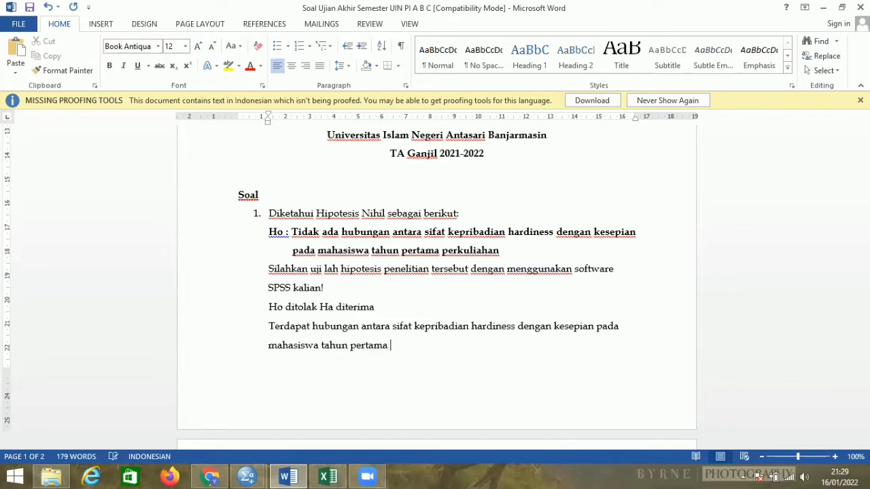
type("perkuliahan.")
Highlight the two-paragraph answer to question 1, from "Ho ditolak" to "perkuliahan.", in yellow.
left_click(260, 306)
left_click_drag(311, 344, 460, 369)
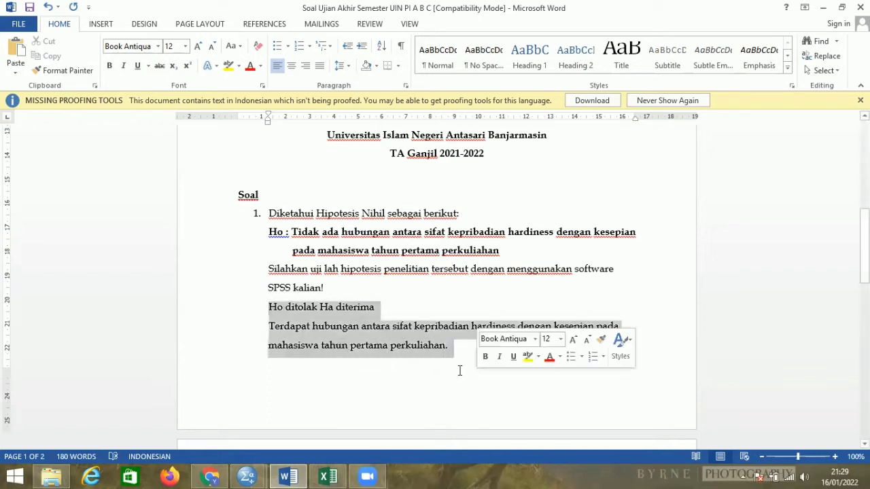
left_click(229, 66)
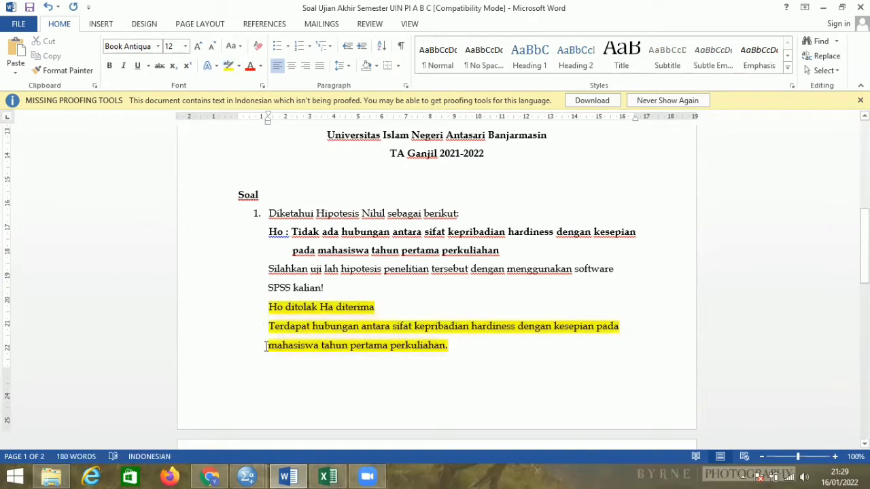
Read the null hypothesis of question 2 on hardiness and kualitas pertemanan.
scroll(242, 374, "down", 2)
scroll(242, 378, "down", 5)
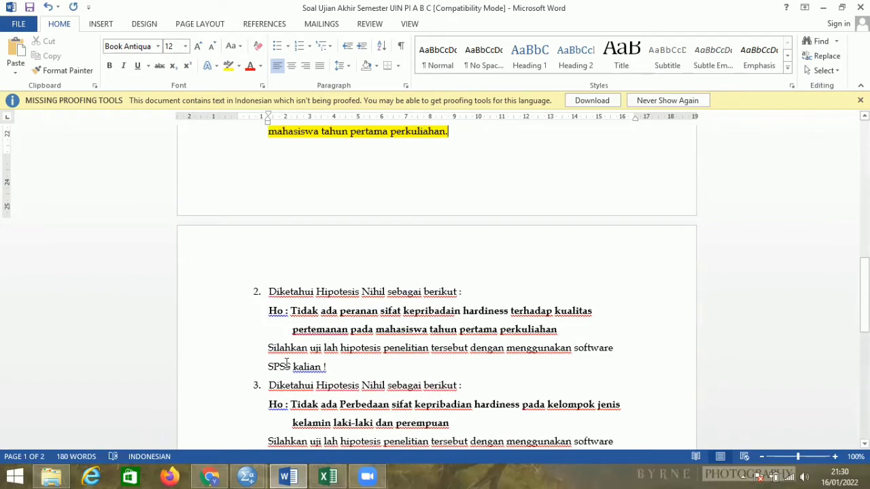
scroll(286, 363, "down", 1)
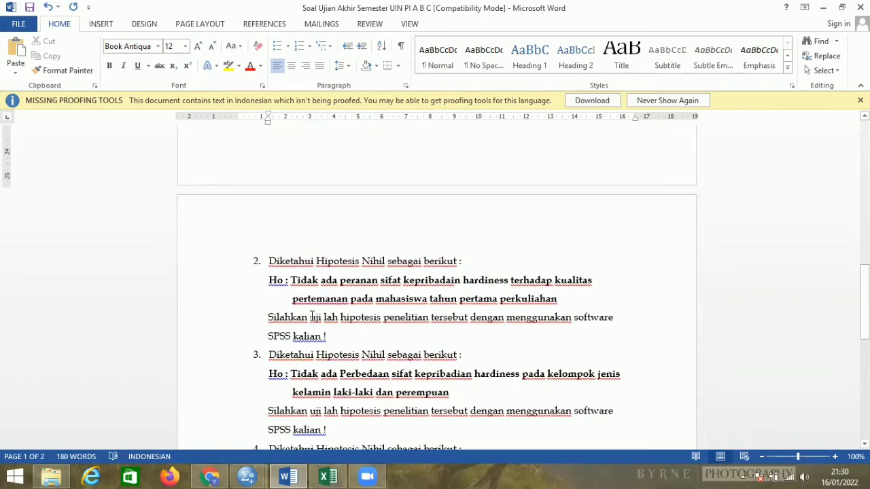
Switch to Excel and copy the Hardiness and Kualitas Pertemanan values in A2:B81 of the Data Soal 2 sheet.
mouse_move(340, 466)
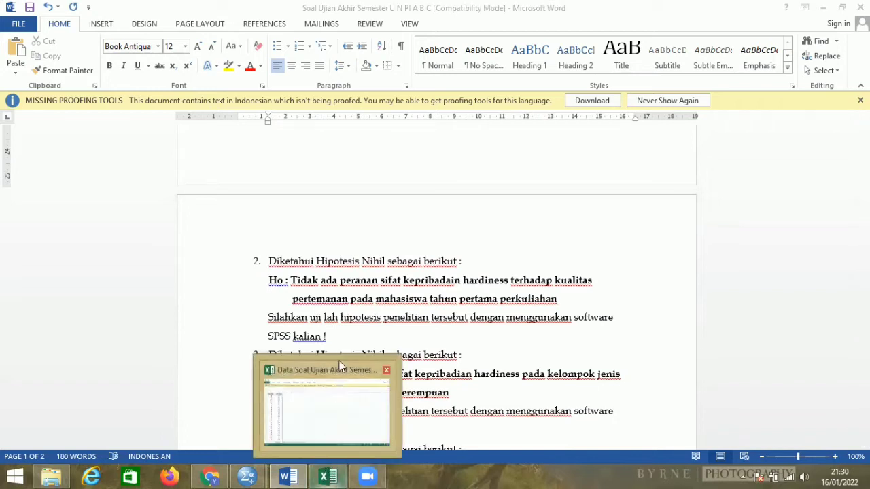
left_click(340, 388)
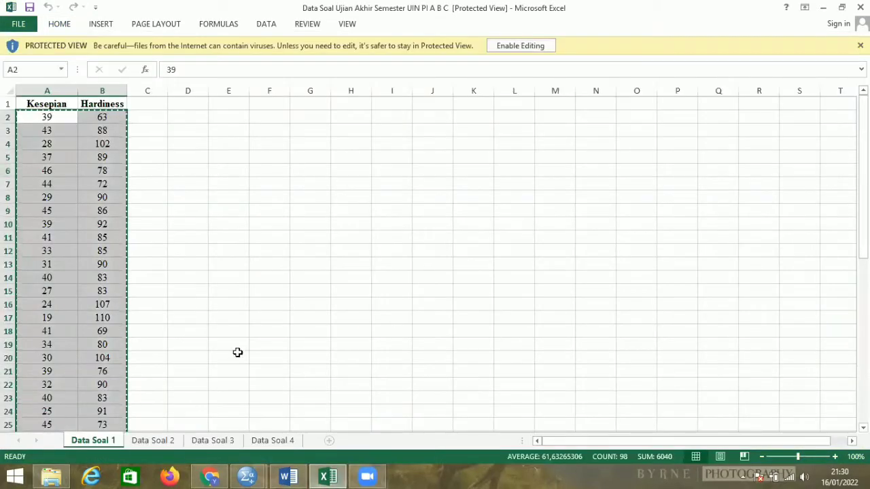
left_click(168, 443)
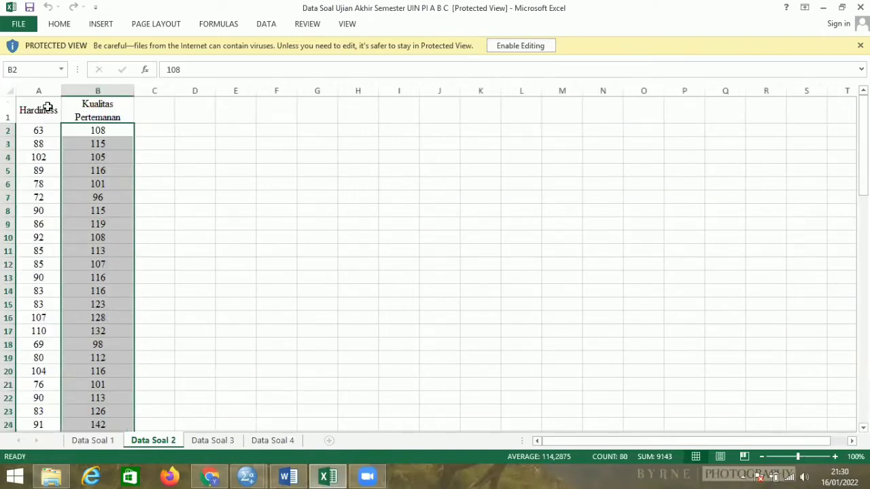
left_click_drag(33, 129, 108, 396)
right_click(108, 396)
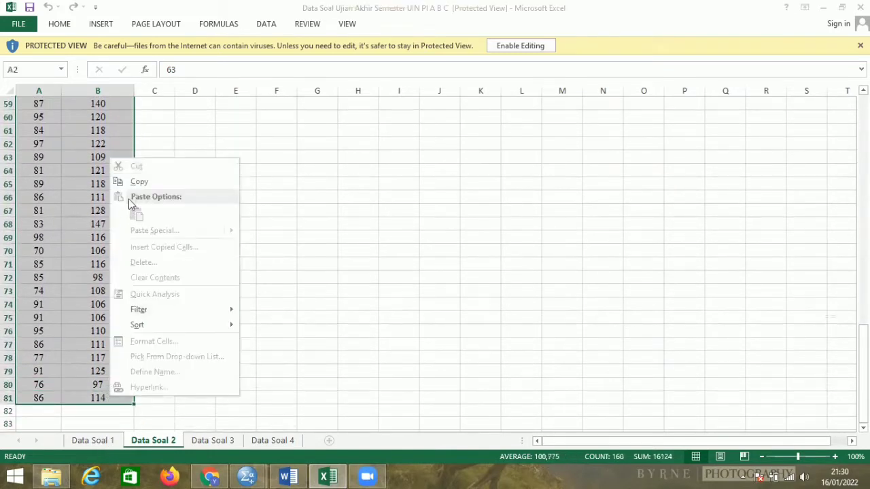
left_click(132, 181)
scroll(132, 186, "up", 18)
scroll(132, 187, "up", 1)
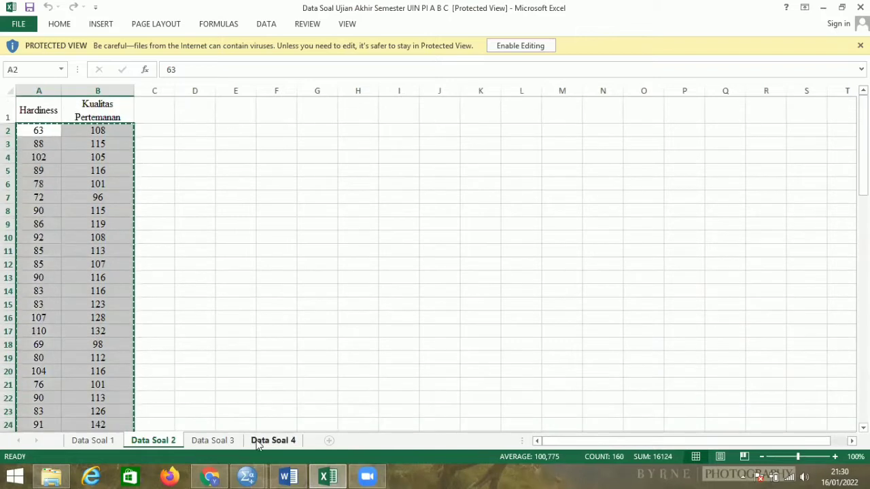
Switch to the SPSS Data Editor and create a new empty dataset.
left_click(249, 476)
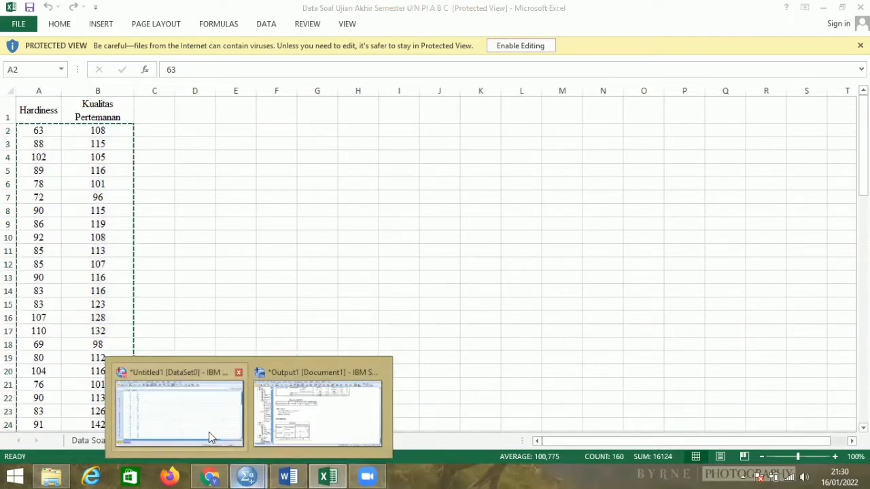
left_click(204, 409)
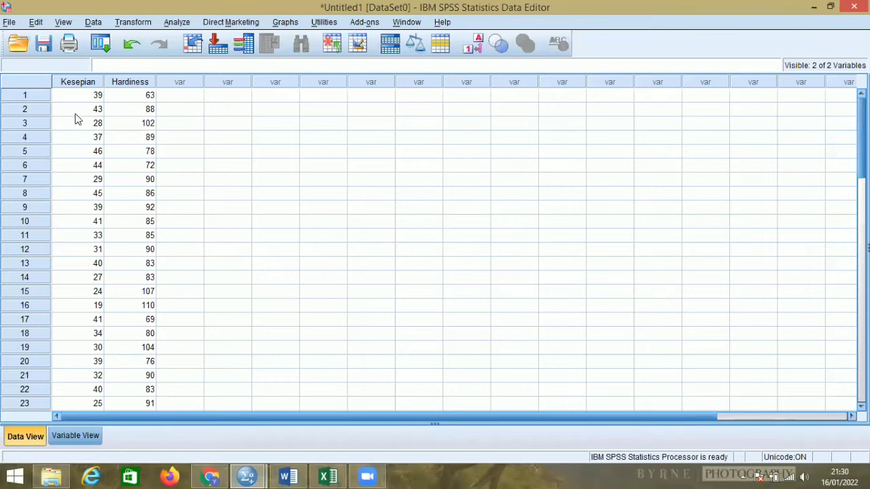
left_click(11, 21)
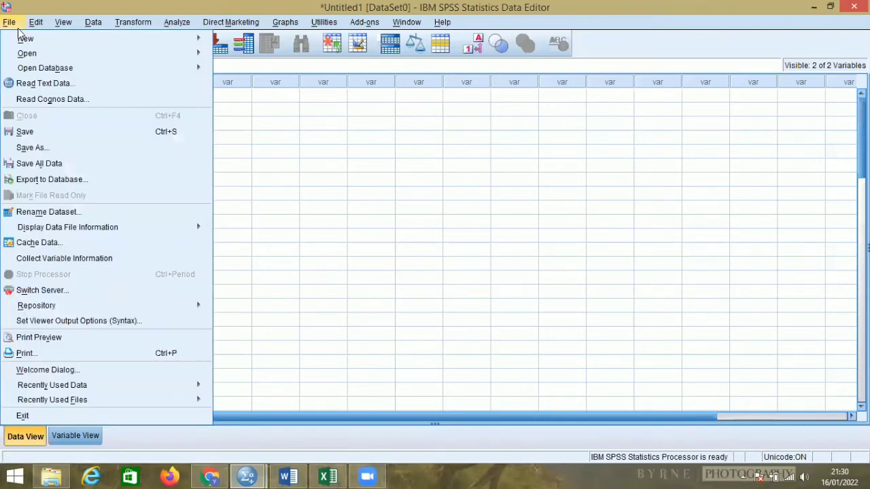
mouse_move(171, 41)
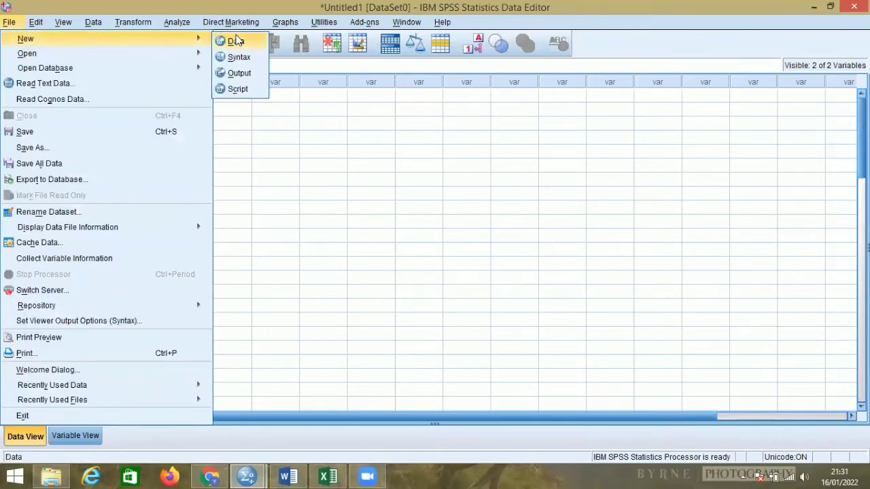
left_click(231, 40)
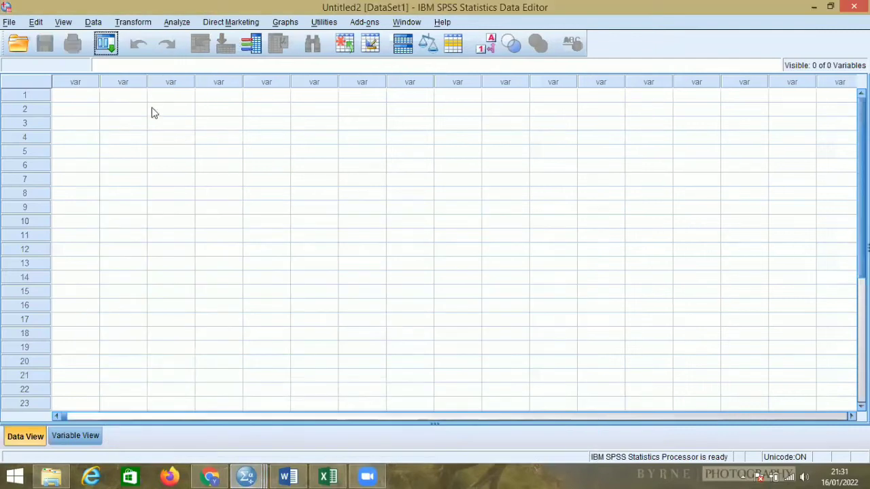
Paste the copied question 2 values into the new dataset, starting at the first row of the first variable.
left_click(84, 97)
right_click(85, 95)
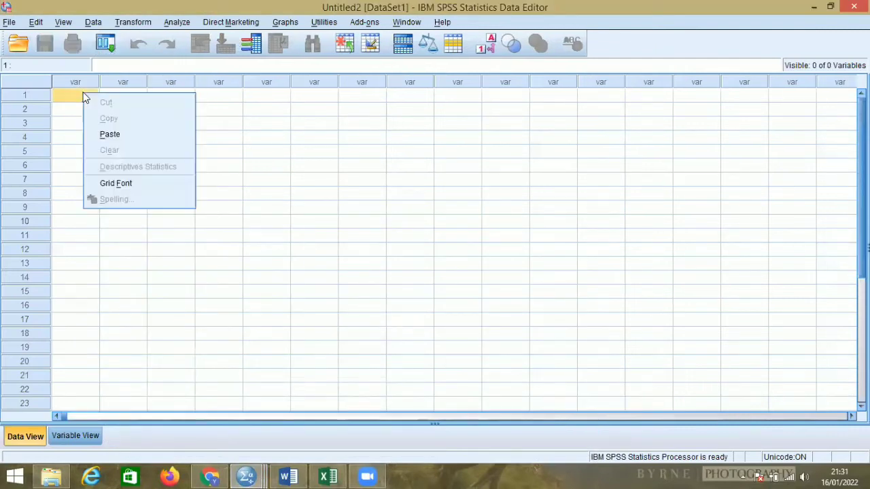
left_click(109, 133)
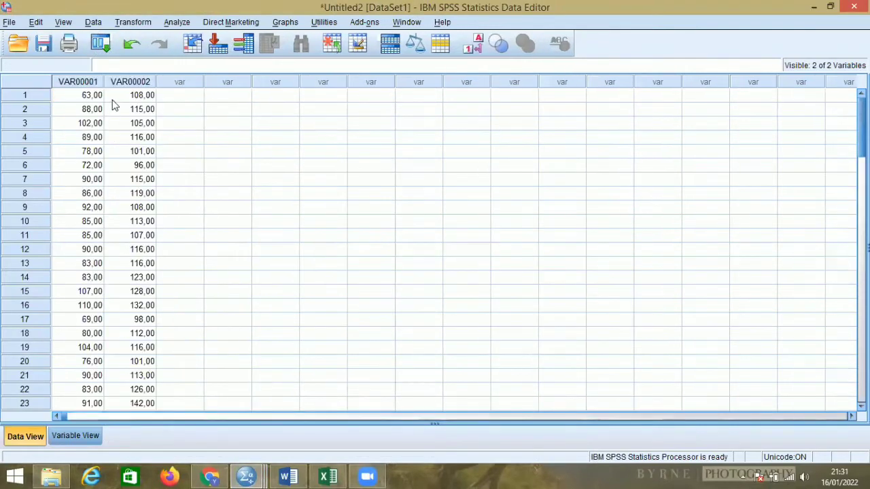
Rename the first variable hardiness and the second kualitas_pertemanan.
left_click(74, 435)
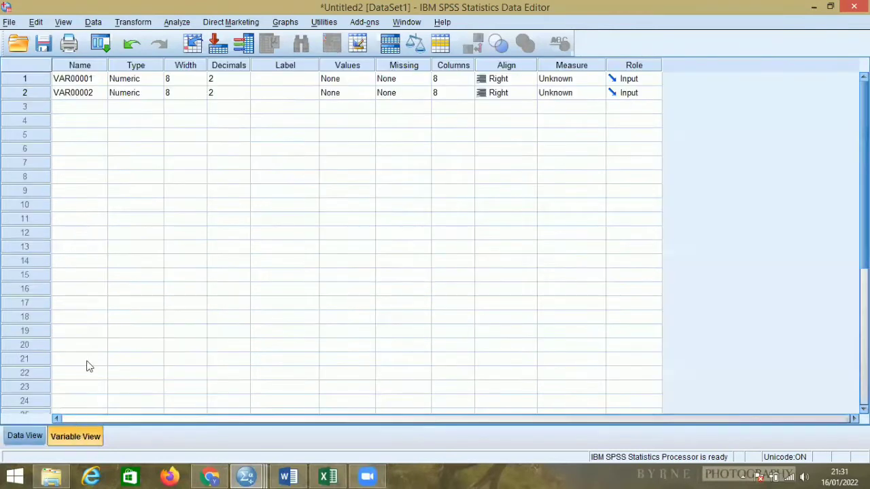
left_click(101, 80)
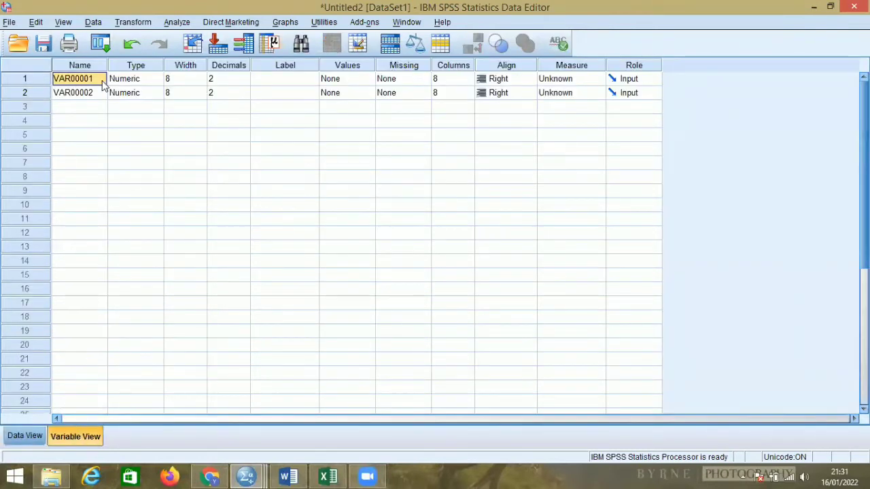
key("BackSpace")
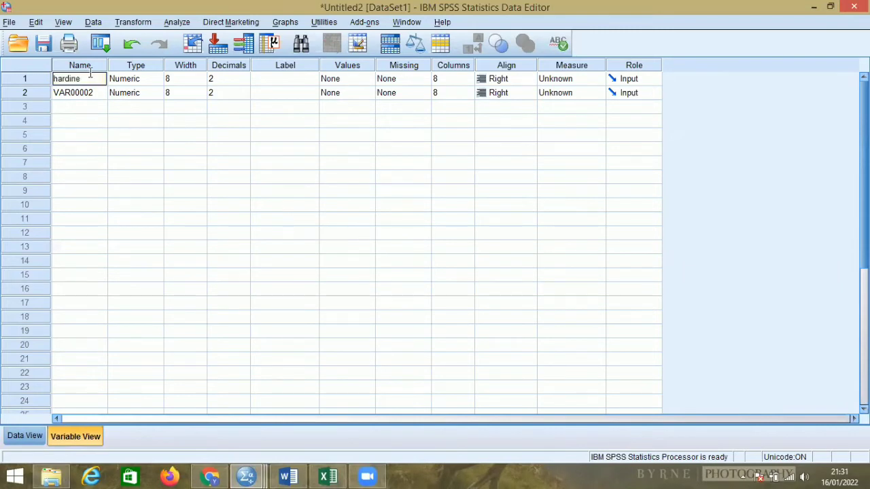
left_click(99, 95)
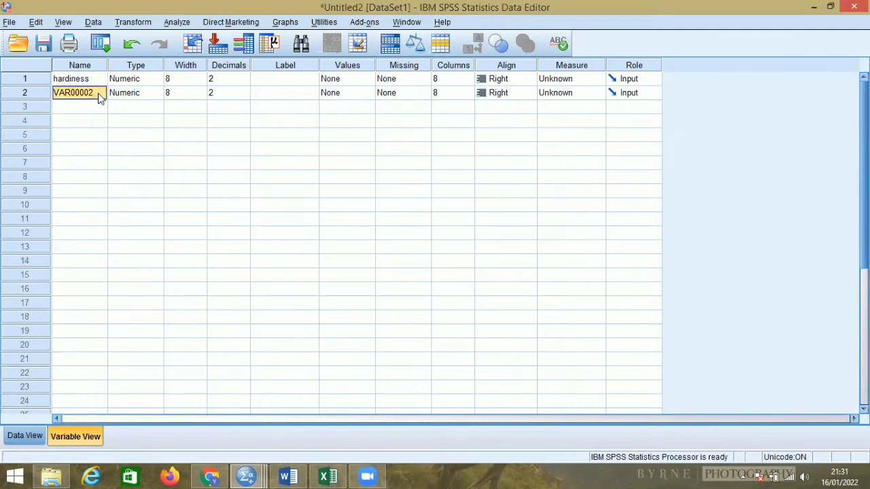
key("BackSpace")
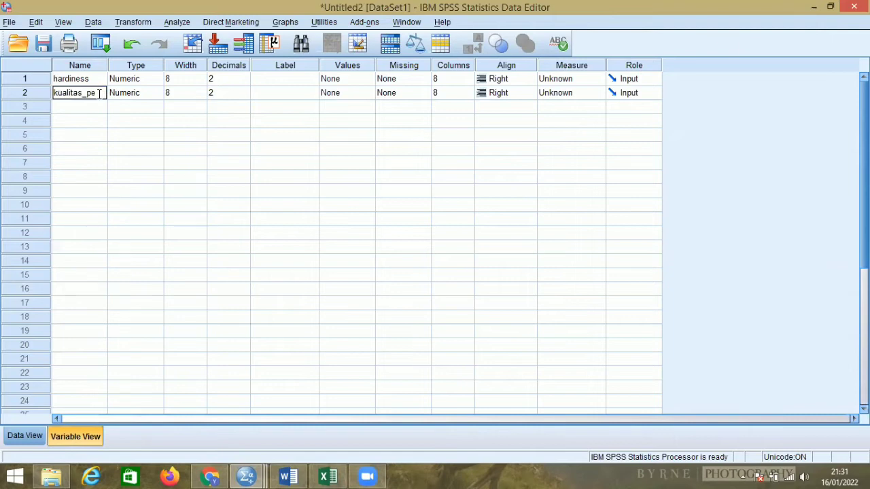
type("kualitas_pertemanan")
Set the decimals to 0 and the measurement level to Scale for both variables.
left_click(242, 81)
left_click(244, 82)
left_click(244, 82)
left_click(245, 96)
left_click(244, 96)
left_click(244, 96)
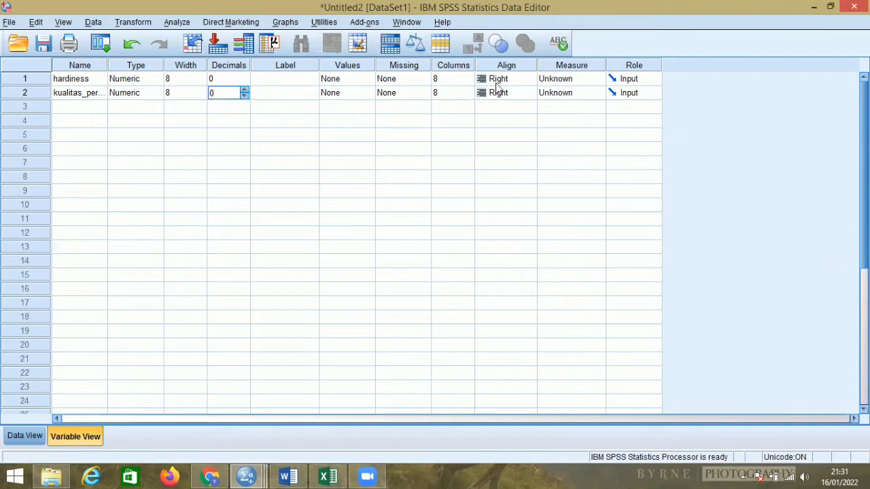
left_click(578, 81)
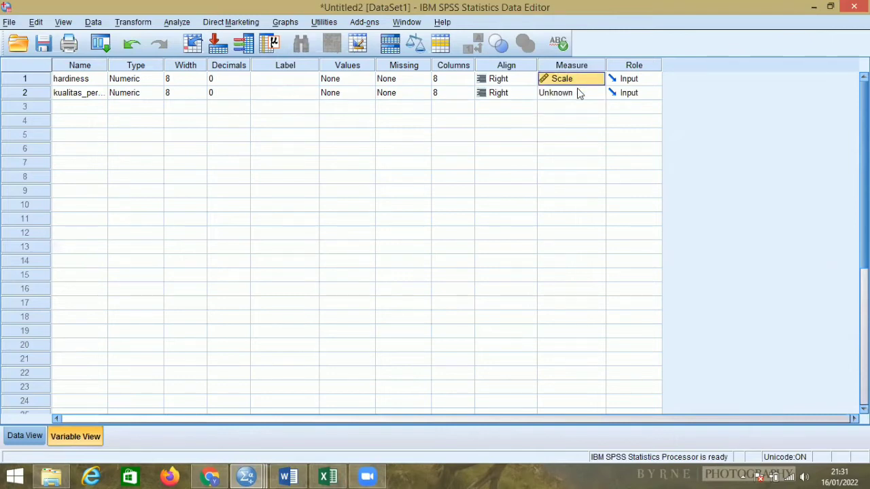
left_click(578, 94)
left_click(573, 107)
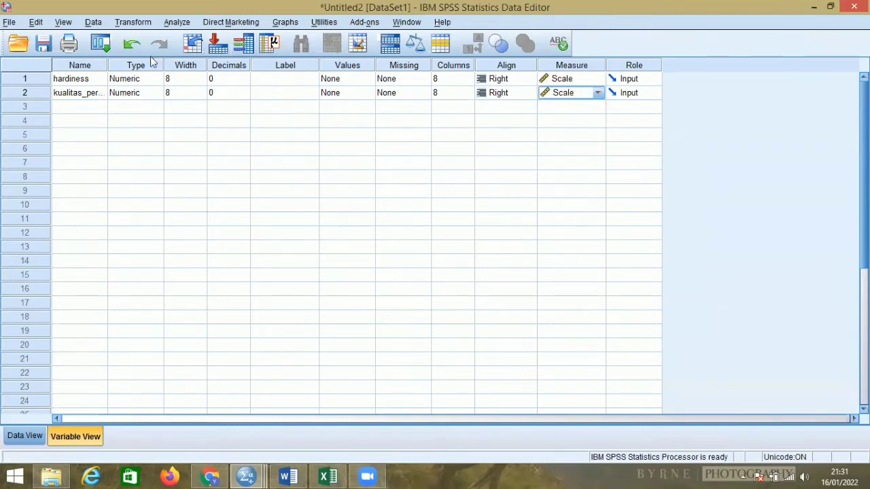
Start an Explore analysis with hardiness and kualitas_pertemanan in the dependent list.
left_click(26, 435)
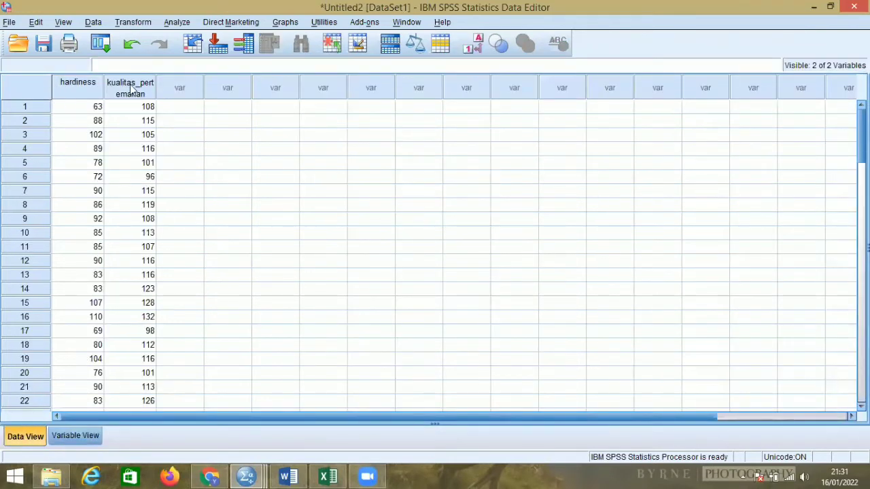
left_click(178, 23)
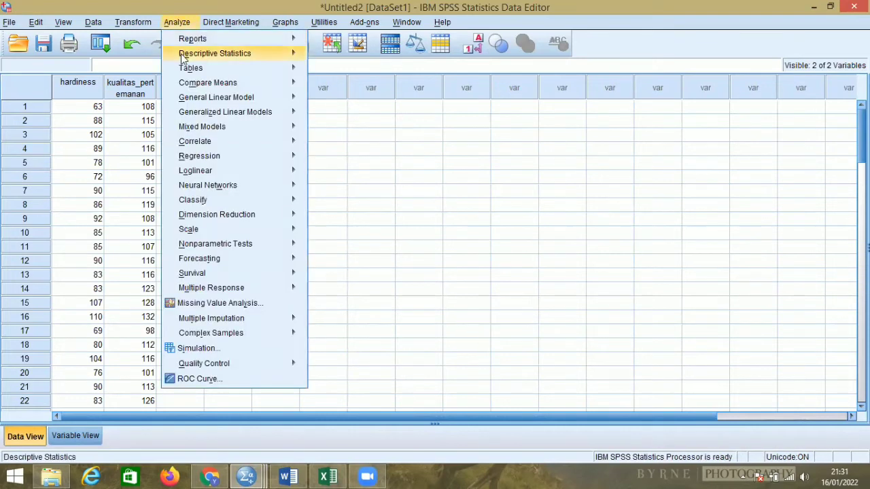
mouse_move(306, 68)
mouse_move(291, 54)
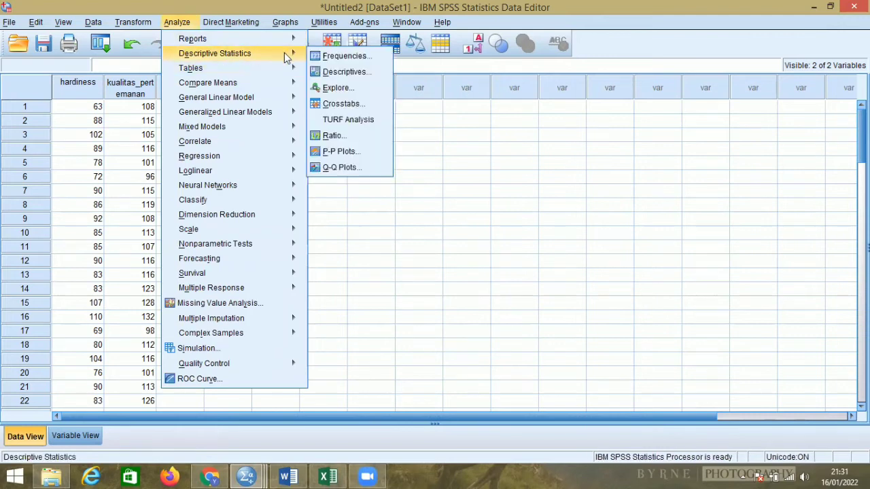
left_click(335, 87)
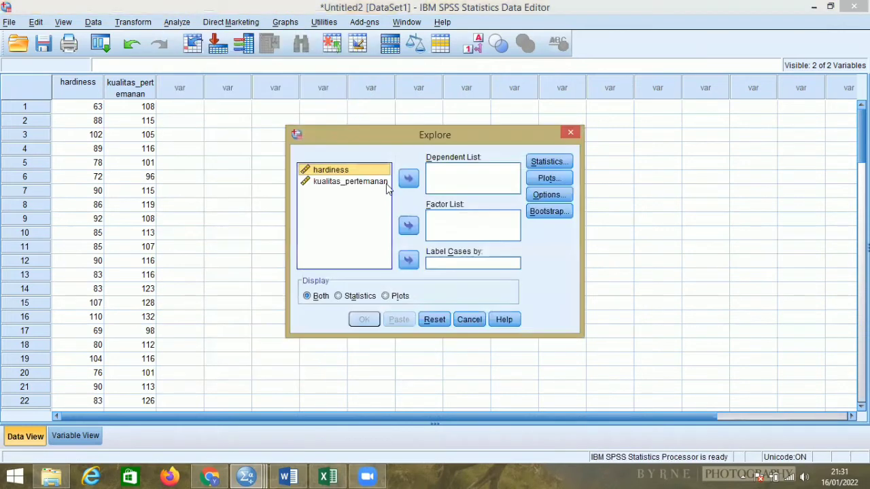
left_click(410, 181)
left_click(365, 174)
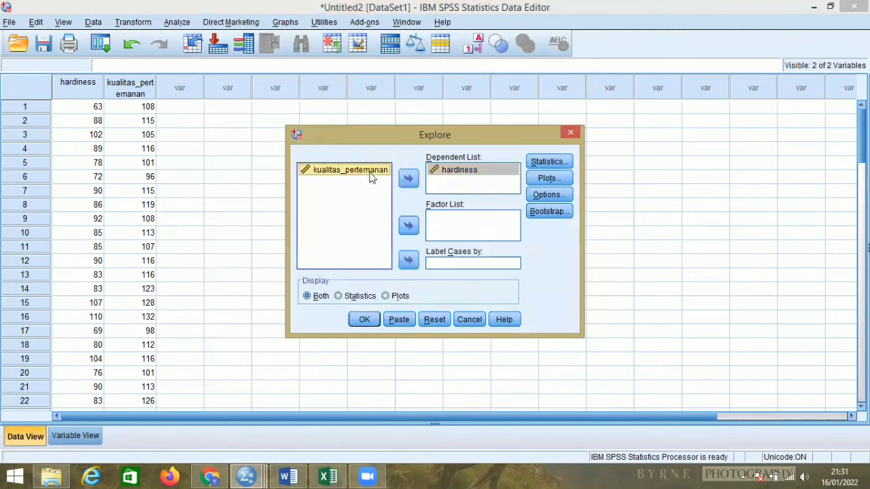
left_click(408, 179)
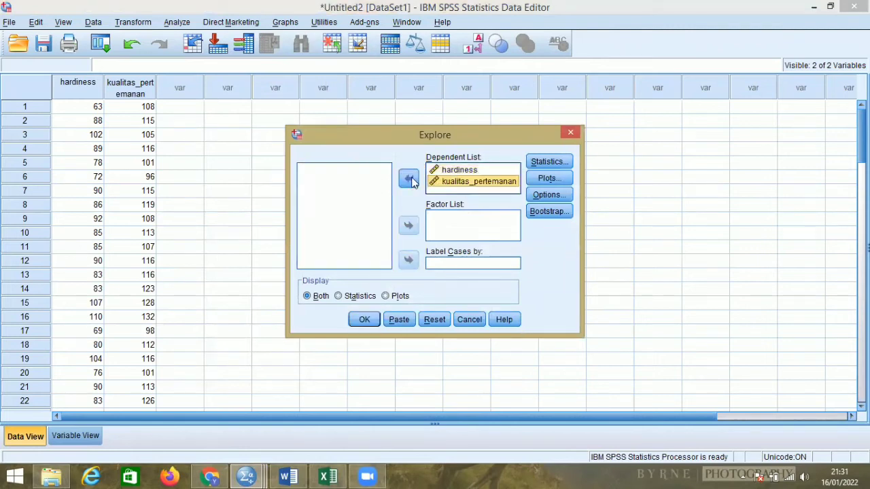
Add histograms and normality plots with tests to the Explore analysis and run it.
left_click(542, 178)
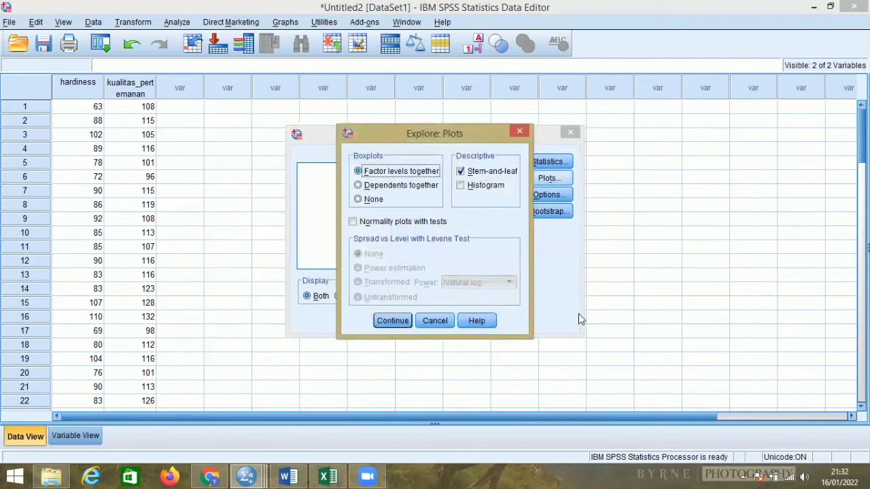
left_click(461, 185)
left_click(353, 221)
left_click(393, 320)
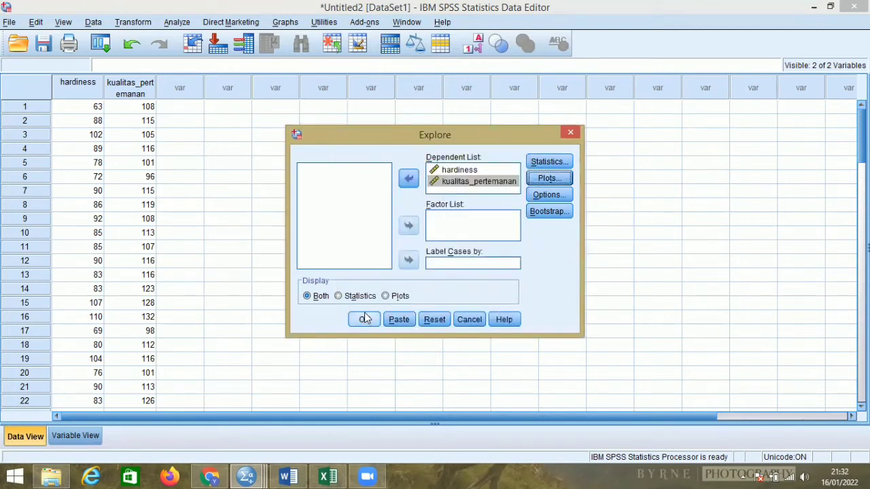
left_click(365, 318)
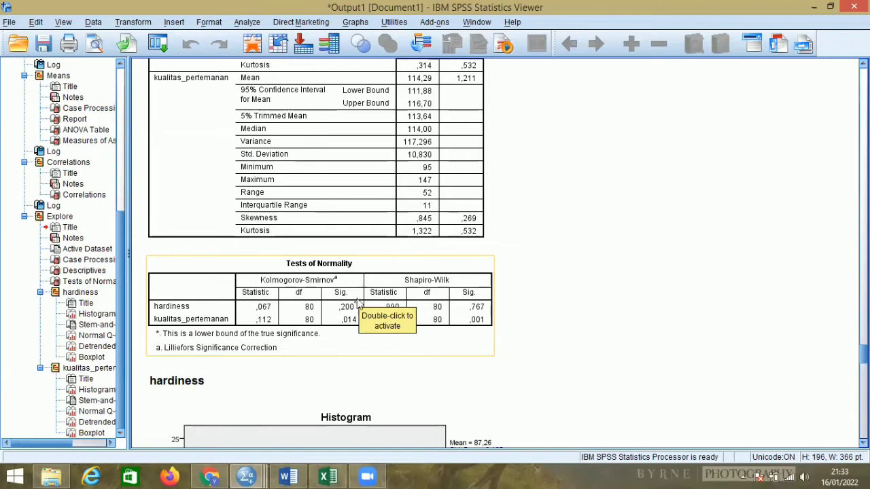
Add a normal distribution curve to the hardiness histogram in the output and close the chart editor.
scroll(360, 299, "down", 5)
scroll(363, 300, "down", 1)
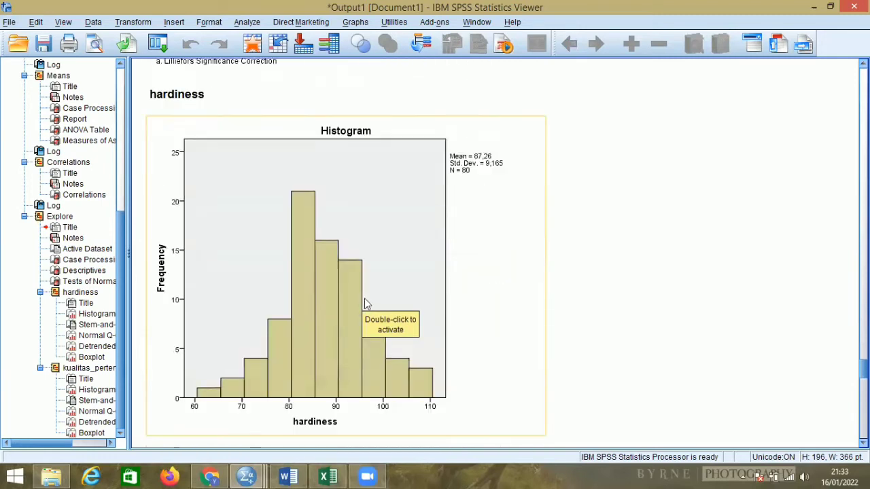
left_click(267, 219)
double_click(267, 222)
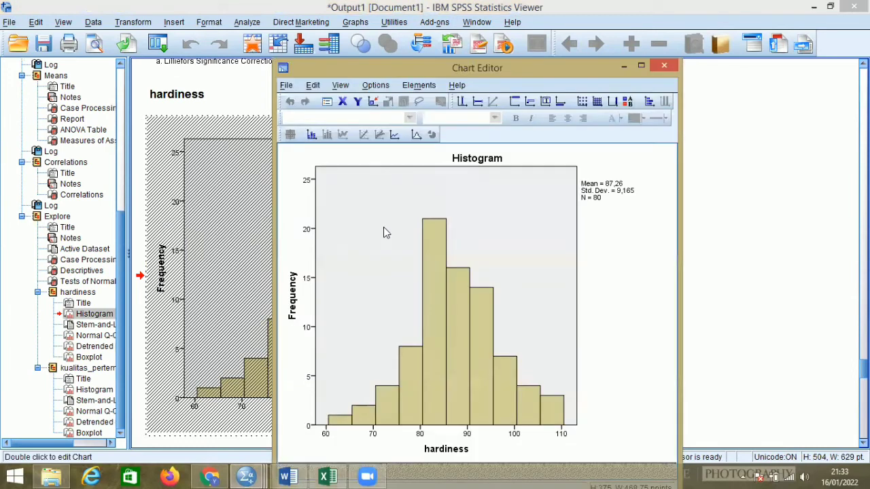
right_click(384, 232)
left_click(455, 465)
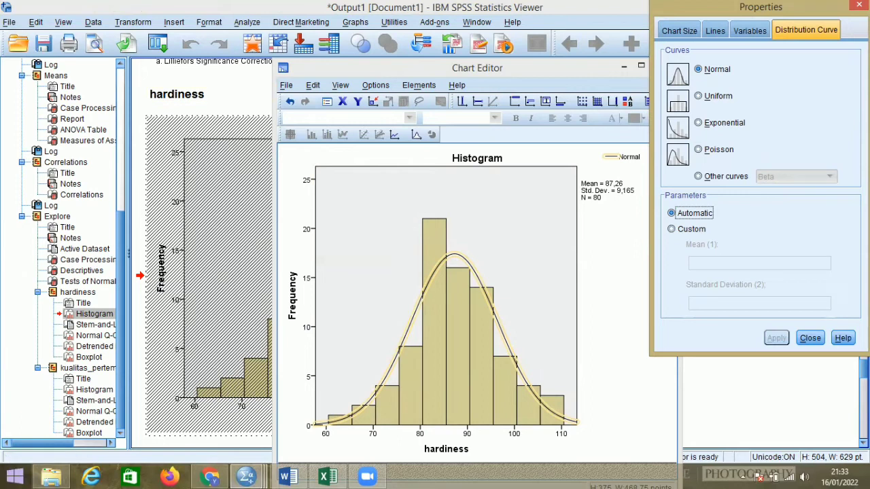
left_click(858, 5)
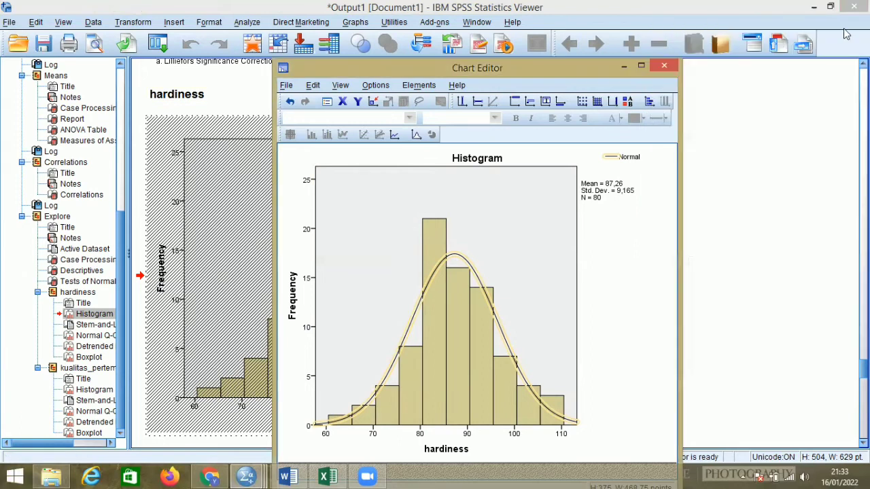
left_click(665, 66)
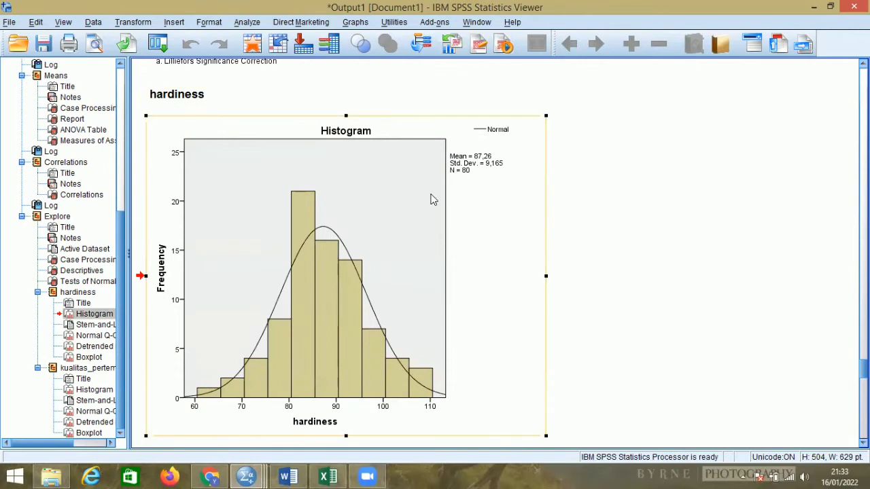
scroll(433, 202, "down", 3)
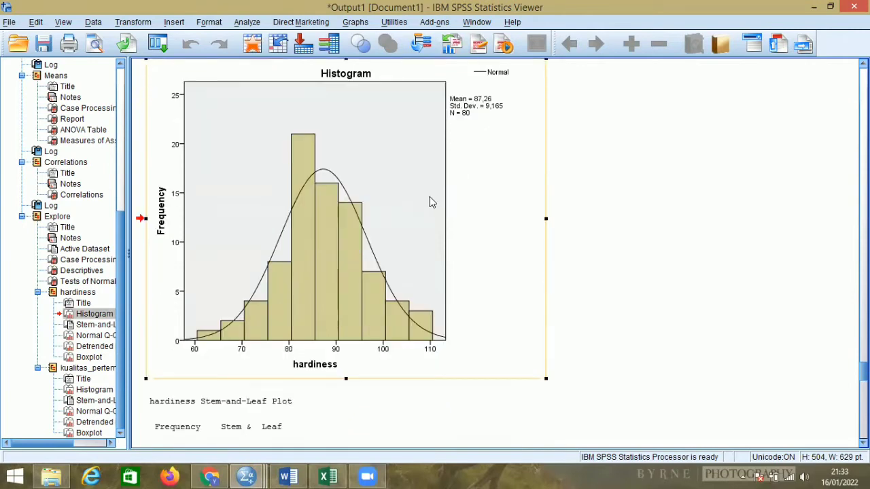
Add a normal distribution curve to the kualitas_pertemanan histogram in the output and close the chart editor.
scroll(433, 201, "down", 10)
scroll(391, 246, "down", 4)
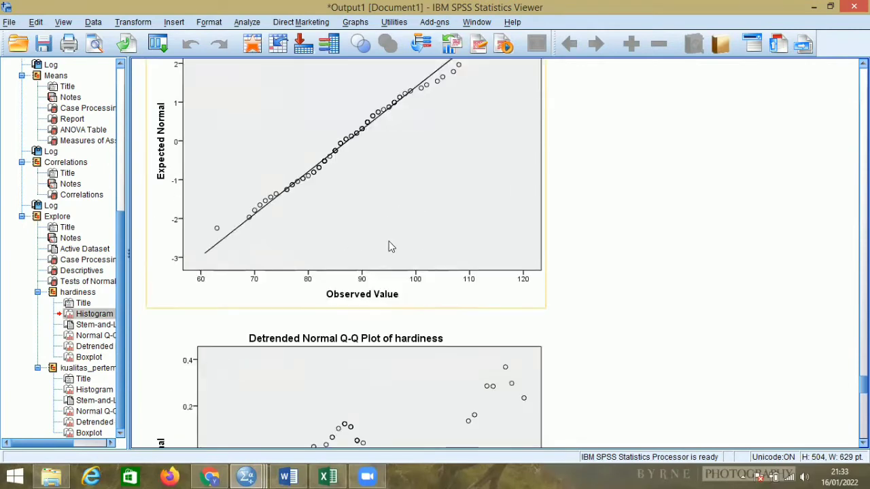
scroll(390, 246, "down", 10)
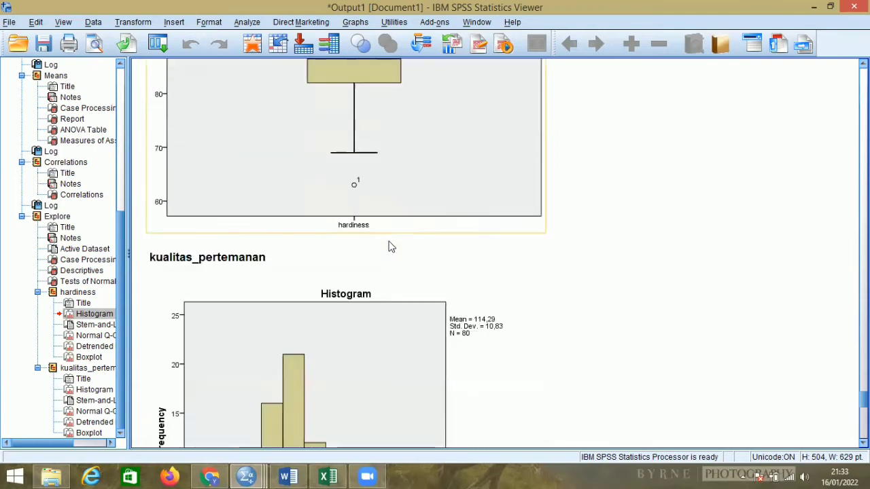
scroll(390, 246, "down", 5)
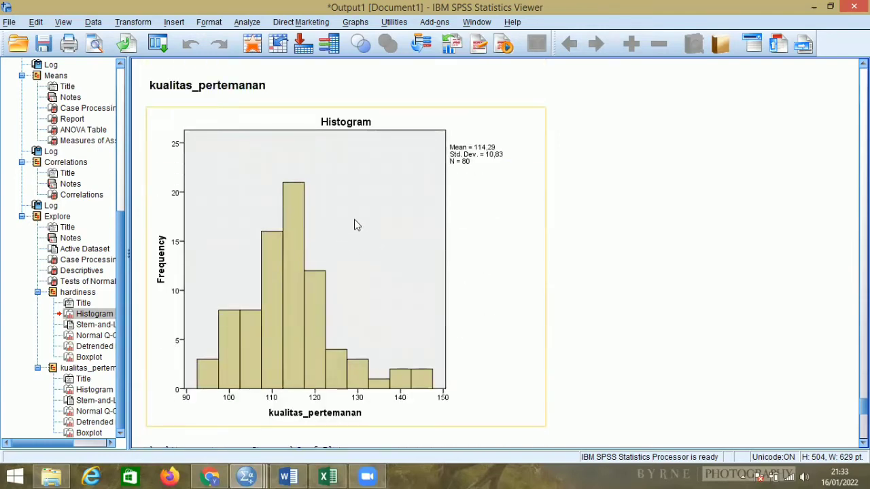
double_click(357, 225)
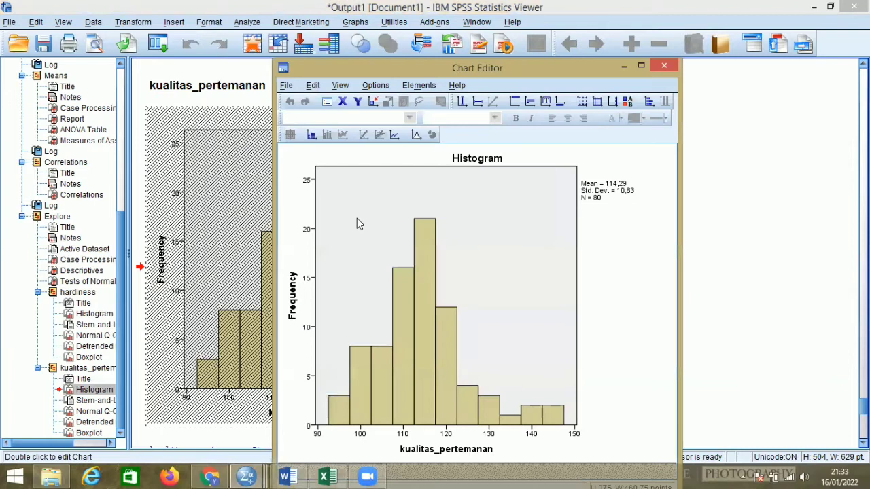
right_click(357, 219)
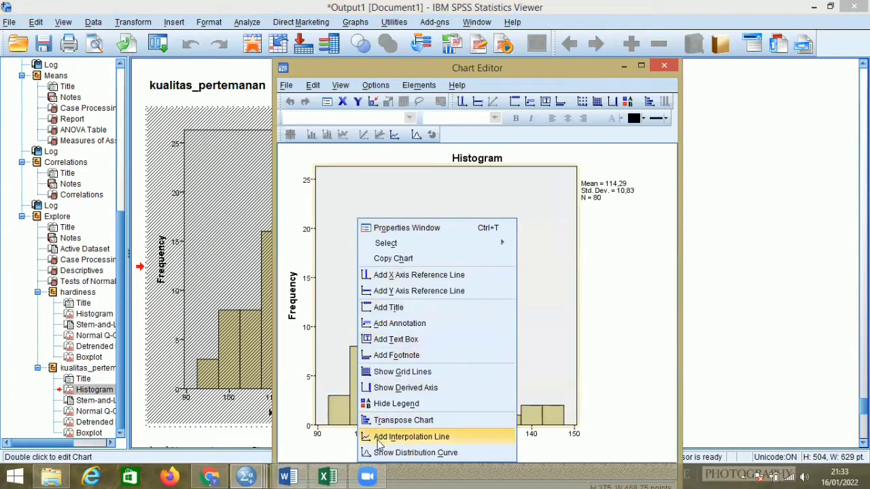
left_click(380, 452)
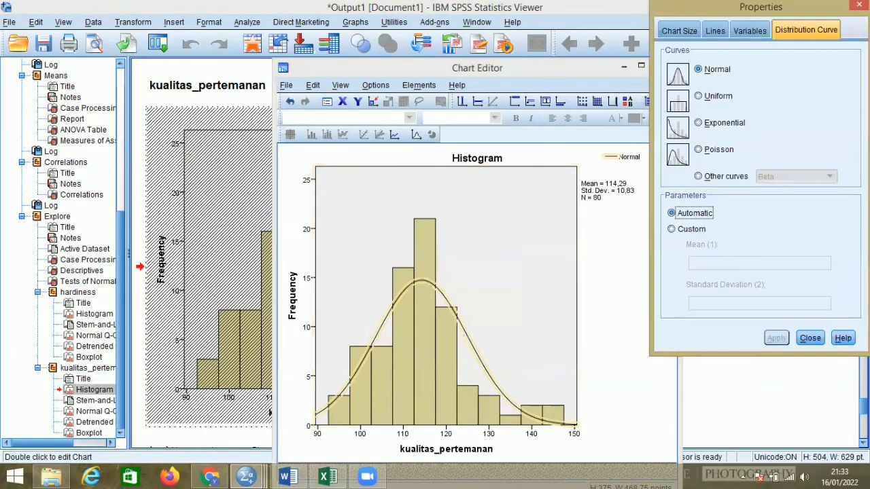
left_click(859, 5)
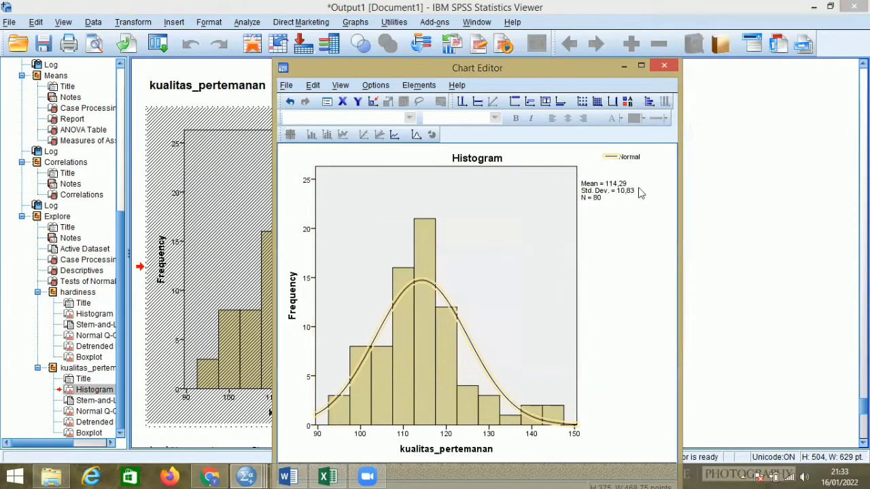
left_click(656, 67)
In the Untitled2 dataset, start a Means analysis with kualitas_pertemanan as the dependent and hardiness as the independent variable.
scroll(390, 196, "down", 8)
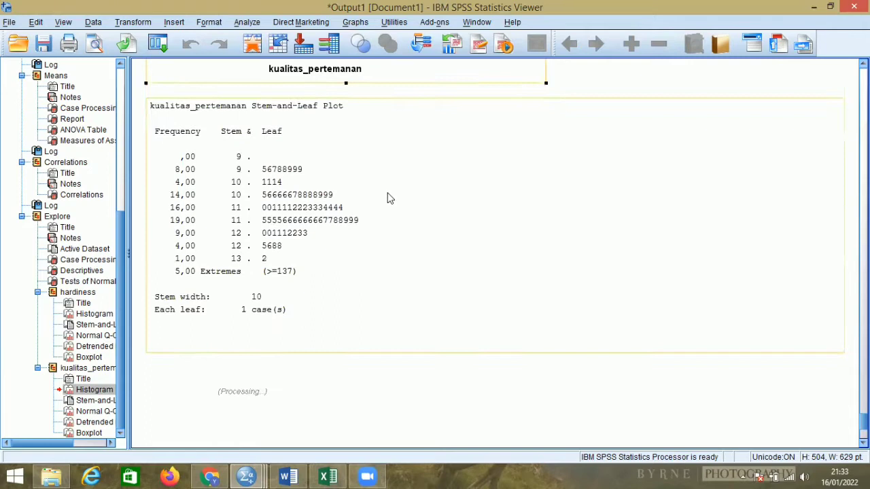
scroll(388, 196, "down", 8)
scroll(388, 196, "down", 2)
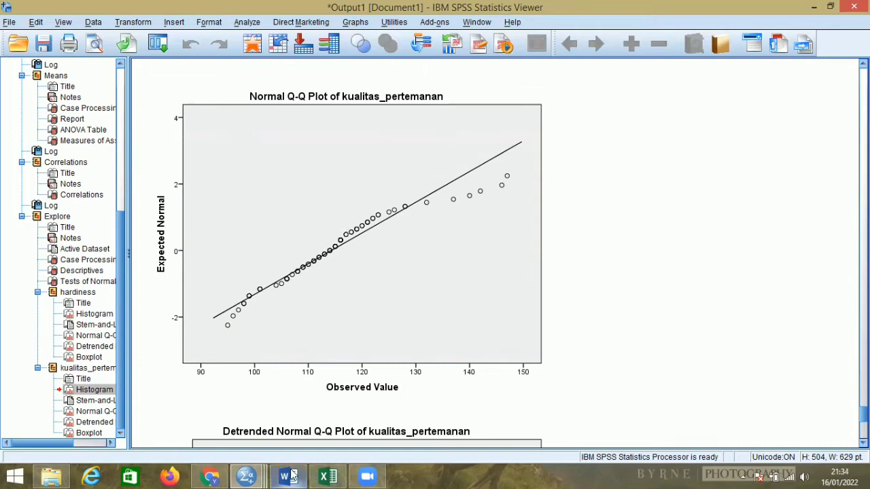
mouse_move(246, 475)
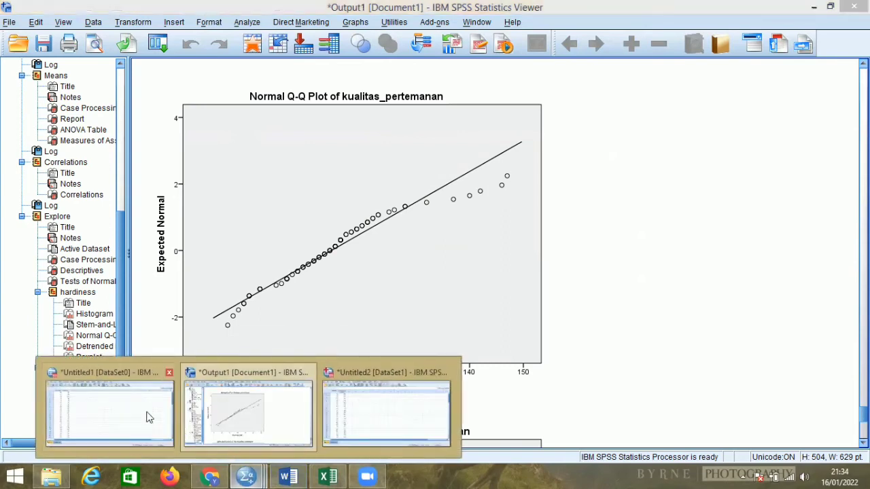
left_click(404, 416)
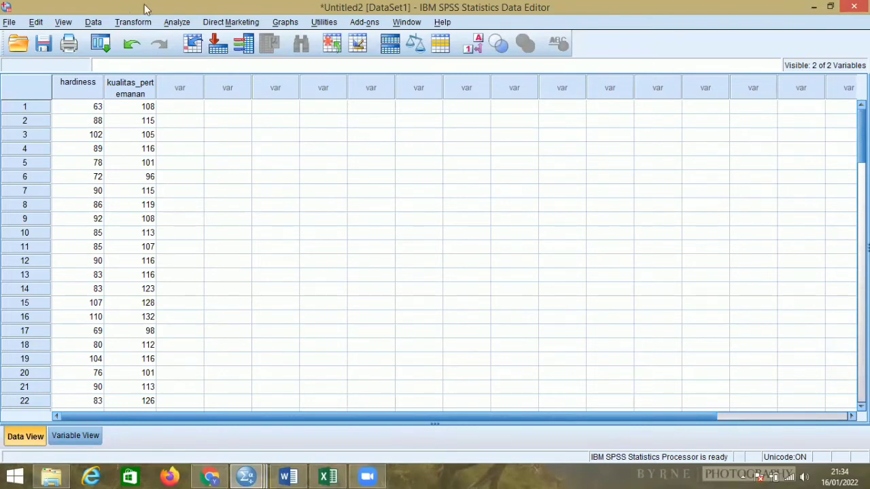
left_click(179, 22)
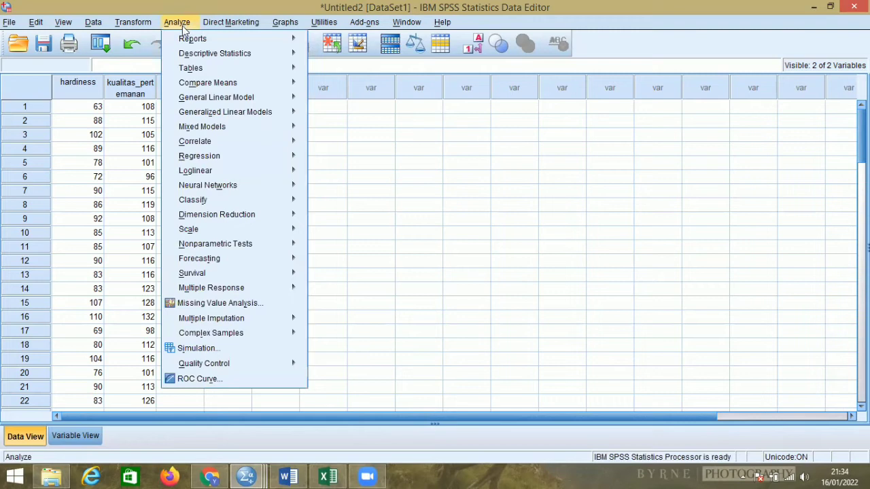
mouse_move(207, 82)
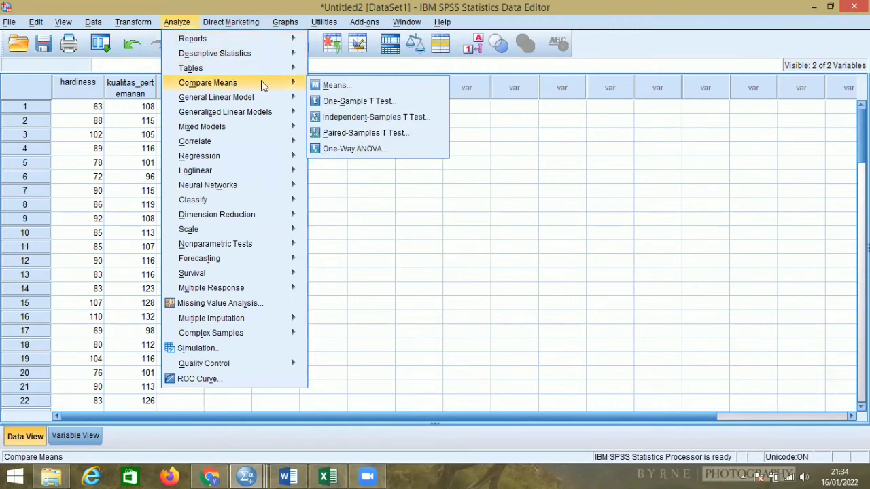
left_click(334, 86)
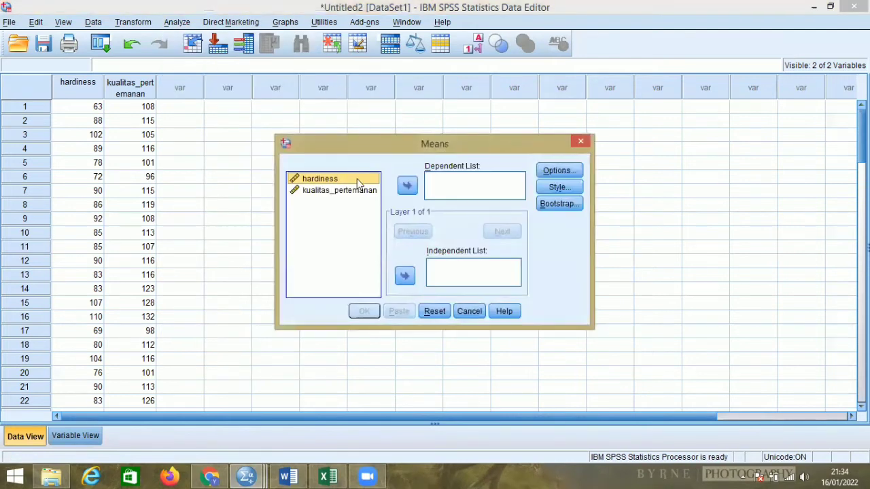
left_click(405, 276)
left_click(371, 179)
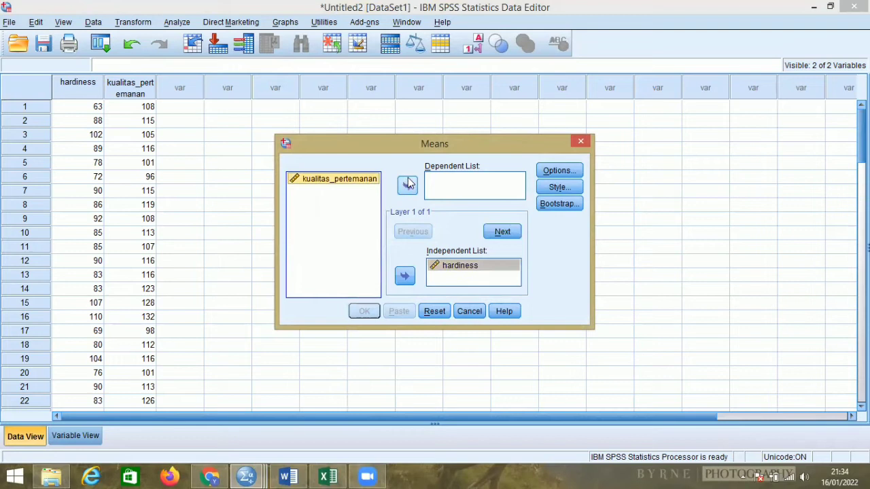
left_click(408, 185)
Add the test for linearity to the Means analysis, run it and select the resulting ANOVA table.
left_click(554, 170)
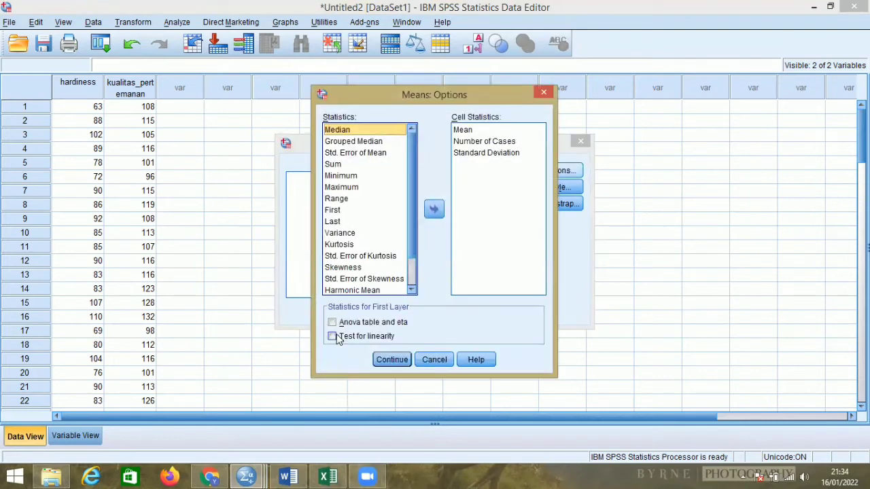
left_click(334, 336)
left_click(392, 354)
left_click(364, 310)
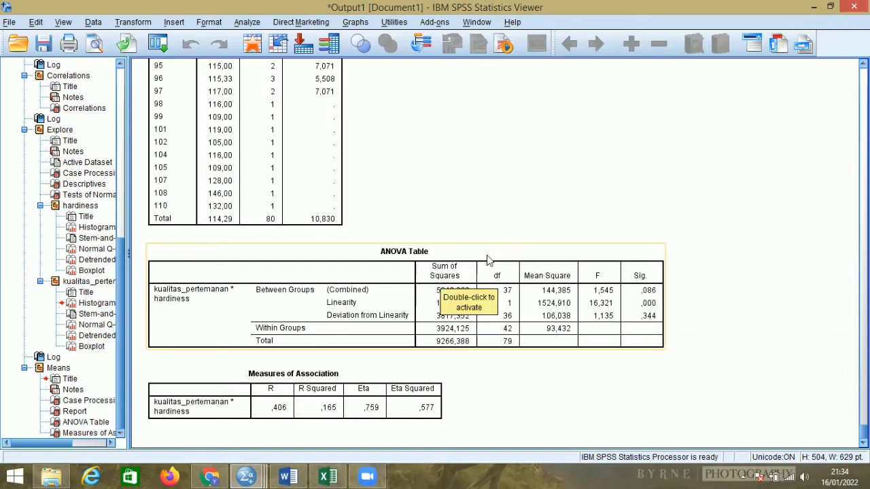
left_click(437, 304)
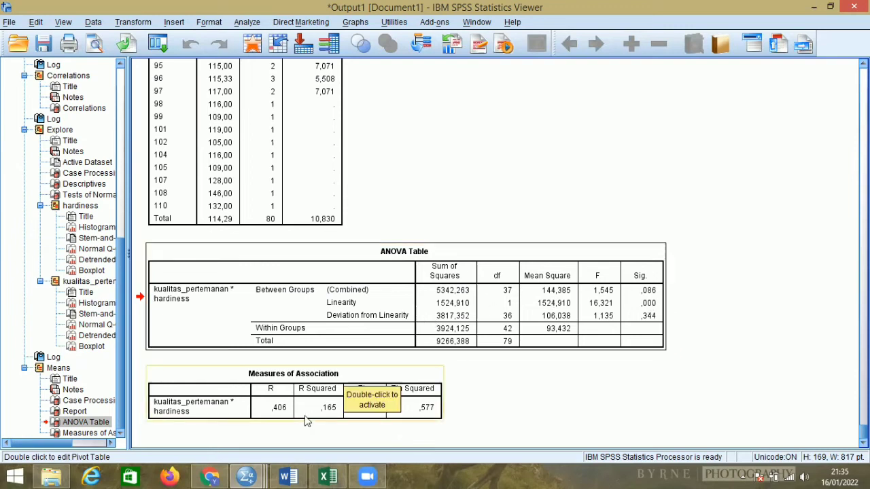
Switch to the exam document in Word and read the null hypothesis of question 2.
left_click(303, 475)
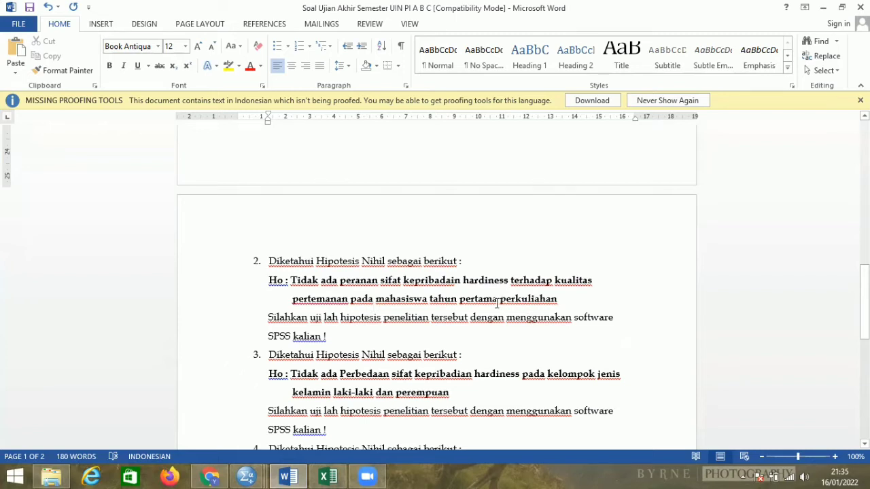
scroll(497, 304, "up", 3)
scroll(494, 302, "down", 3)
scroll(496, 301, "down", 1)
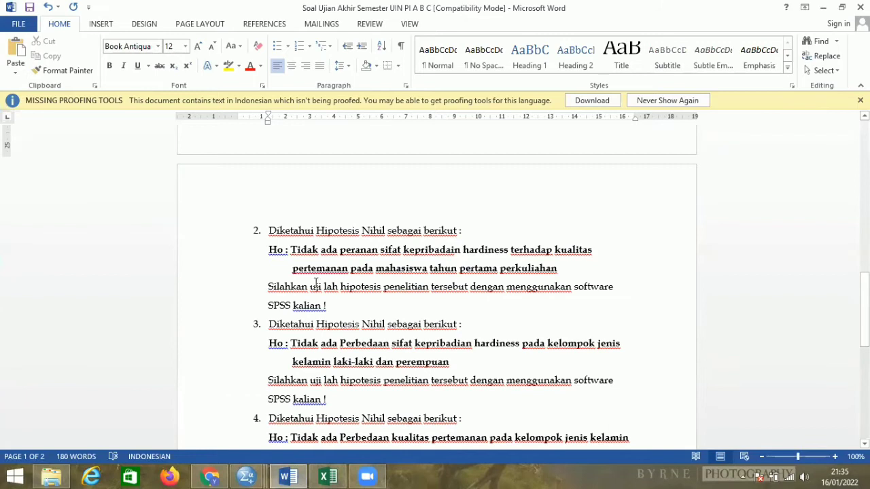
Back in SPSS's Untitled2 dataset, run a two-tailed Pearson bivariate correlation of hardiness and kualitas_pertemanan and select its result table.
left_click(248, 476)
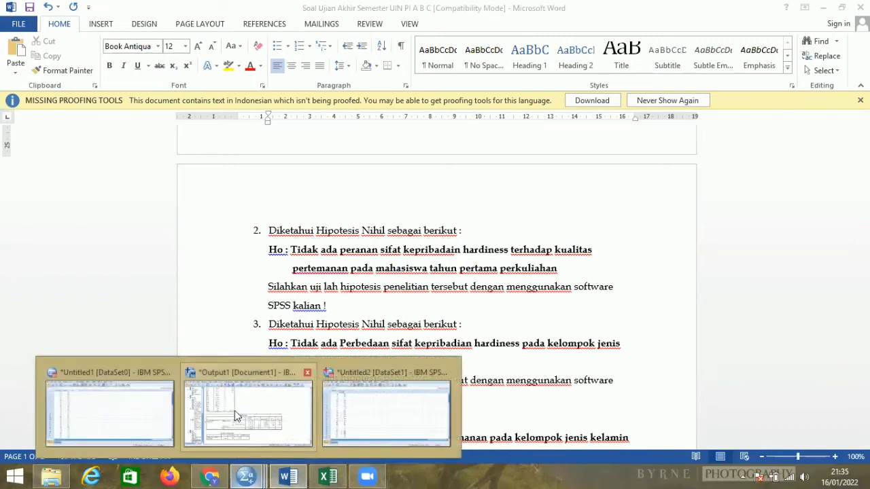
left_click(371, 407)
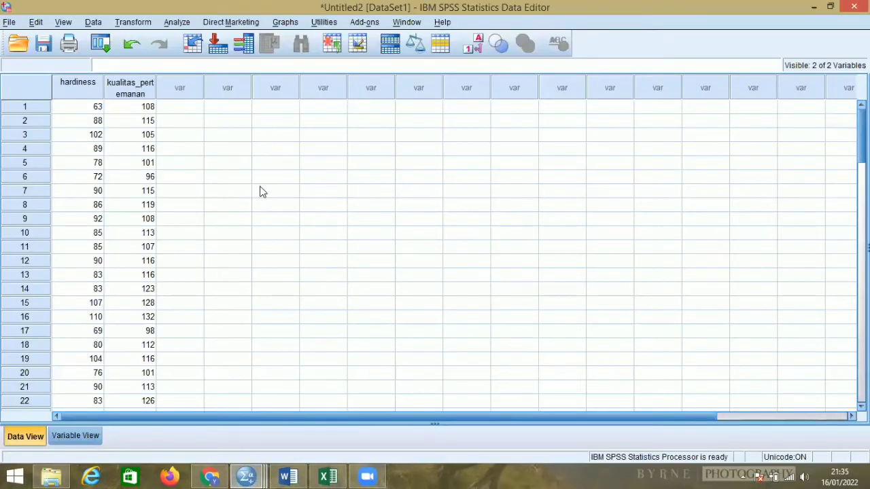
left_click(177, 22)
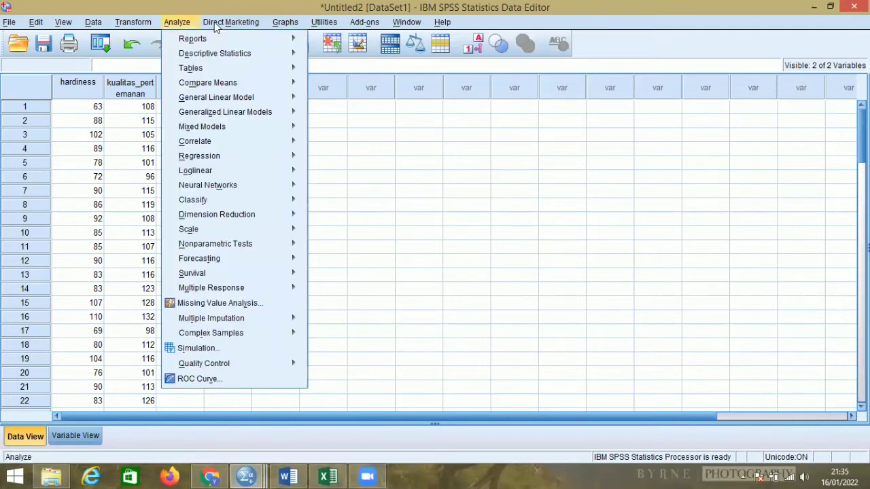
mouse_move(208, 142)
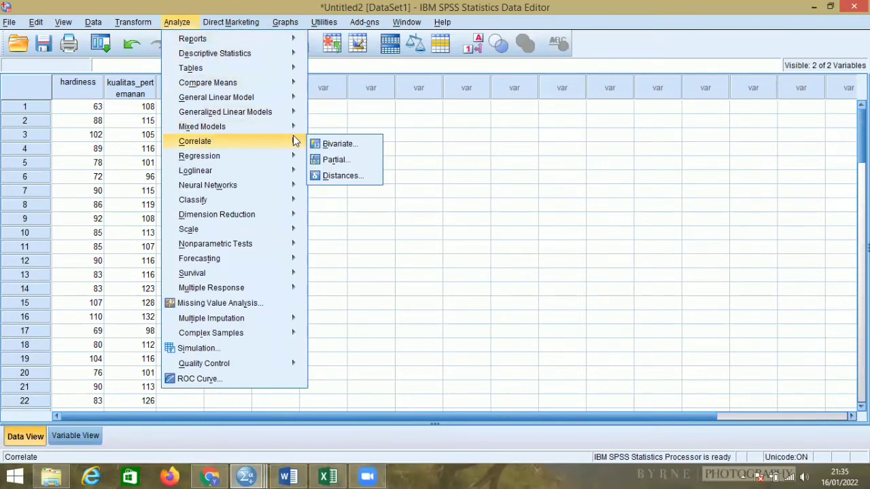
left_click(331, 145)
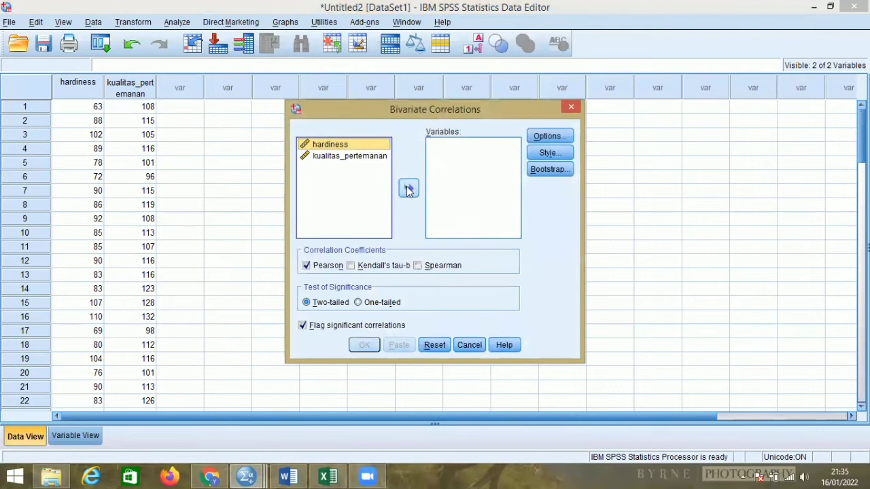
left_click(408, 188)
left_click(360, 144)
left_click(408, 188)
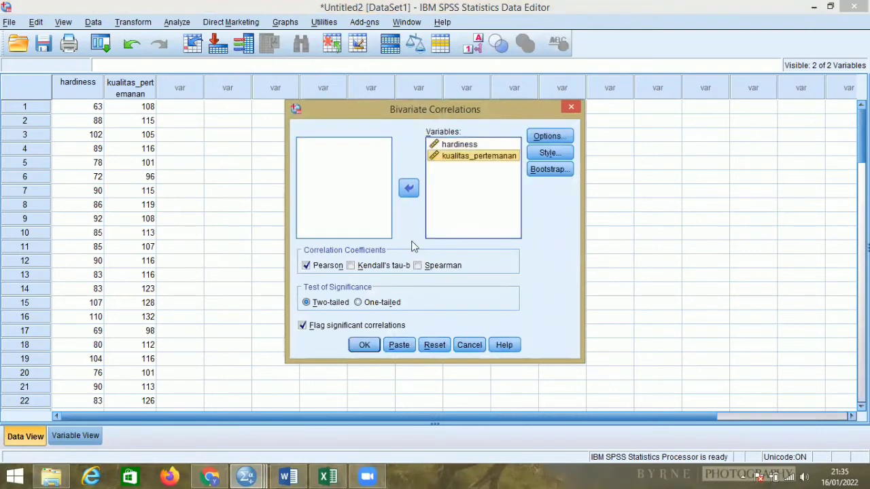
left_click(363, 344)
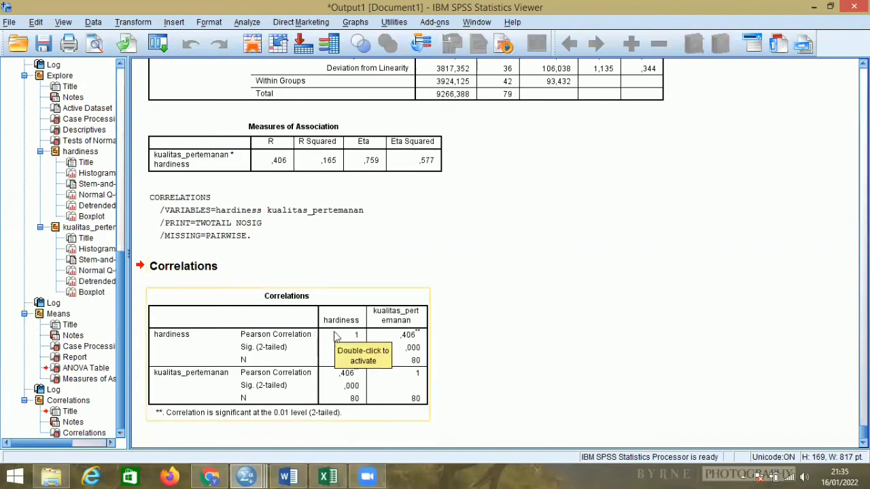
left_click(408, 349)
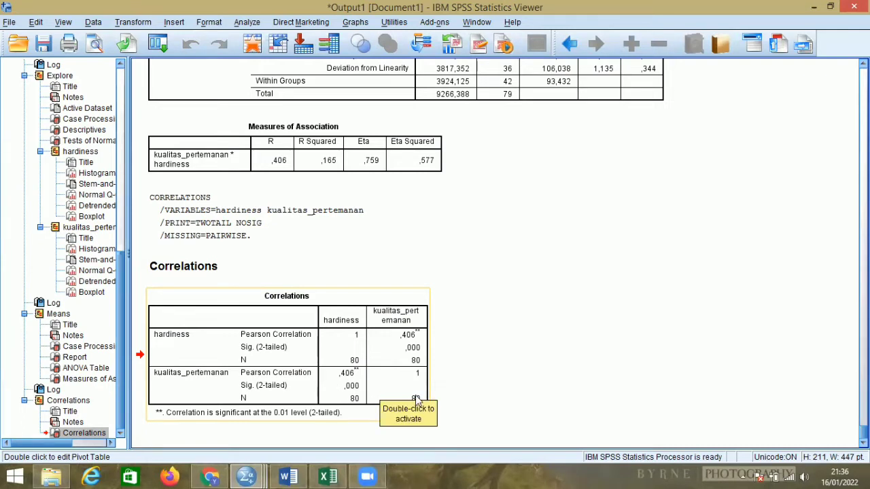
left_click(379, 364)
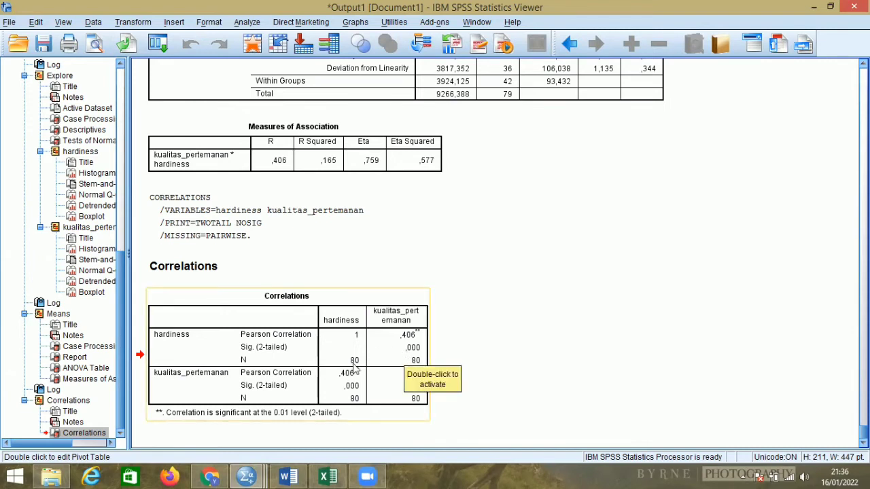
Switch to Word and write "Ho ditolak Ha diterima" on a new line below question 2.
left_click(285, 476)
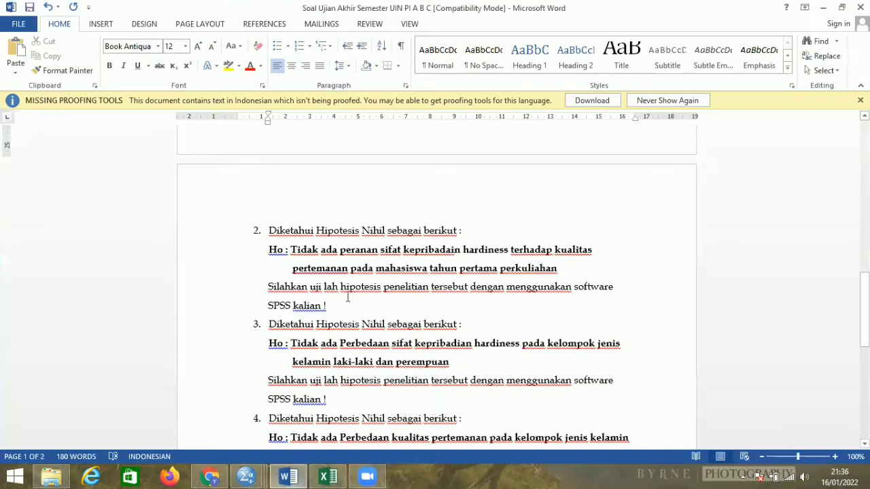
left_click(349, 306)
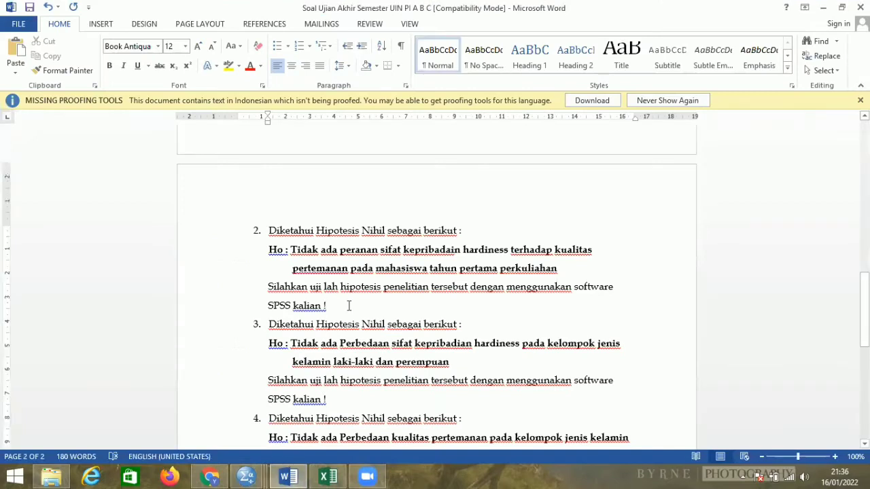
key("Return")
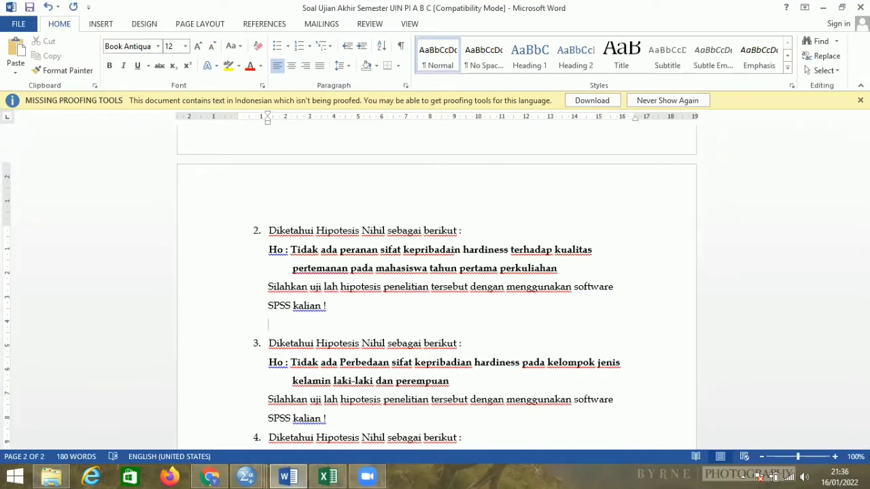
type("H")
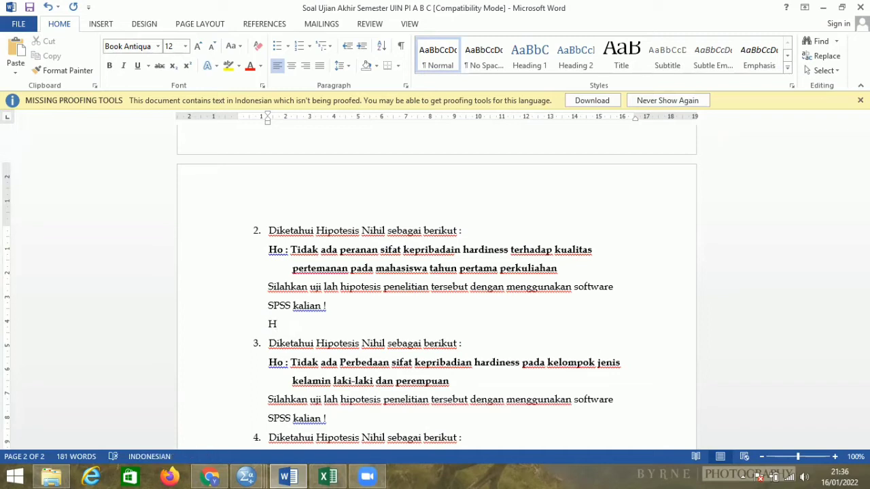
type("o ditolak Ha diterima")
key("Return")
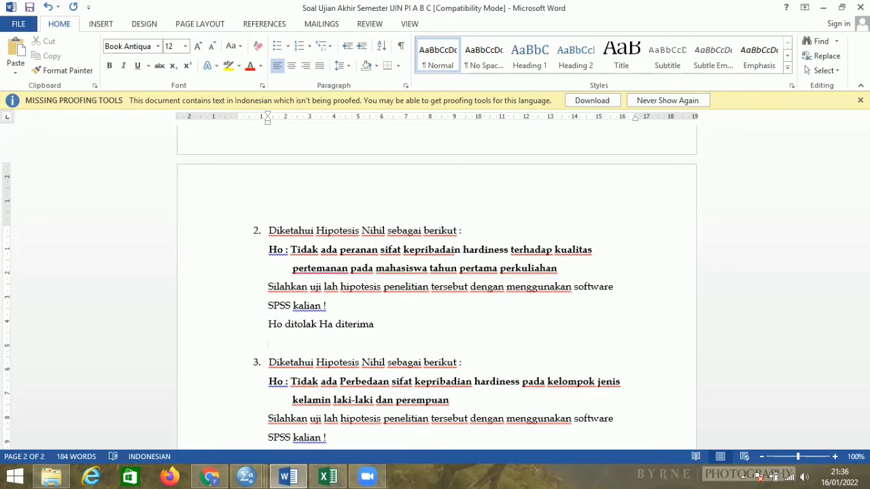
Write "Terdapat perenan sifat kepribdian hardiness terhadap kualitas pertemanan paa mahasiwa tahun pertama perkualihan." on the line below the Ho/Ha conclusion.
type("terdapat perenan si")
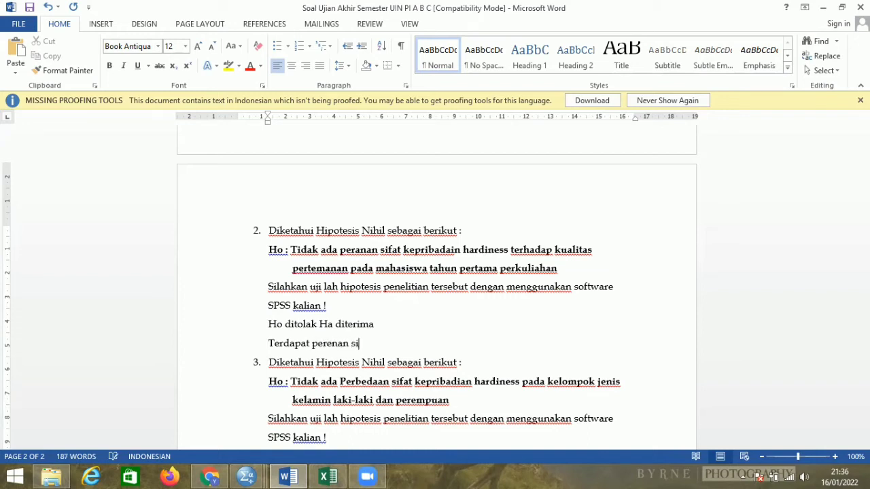
type("fat kepribdian ha")
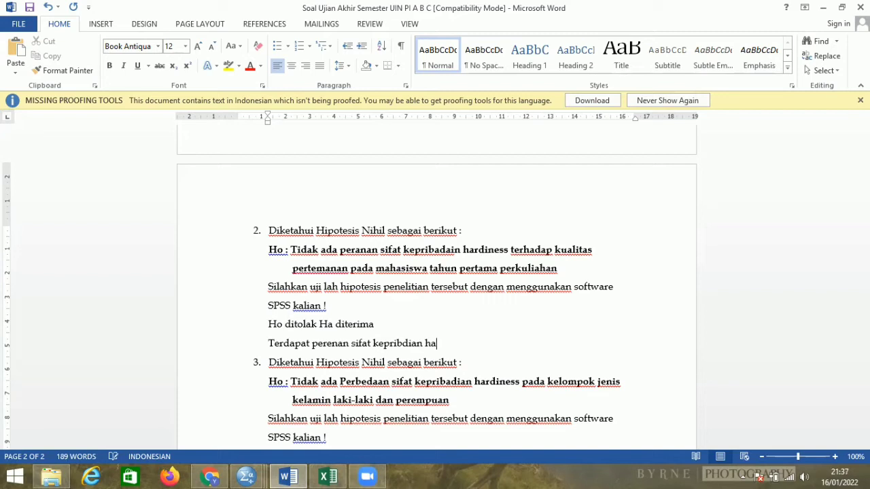
type("rdiness terhad")
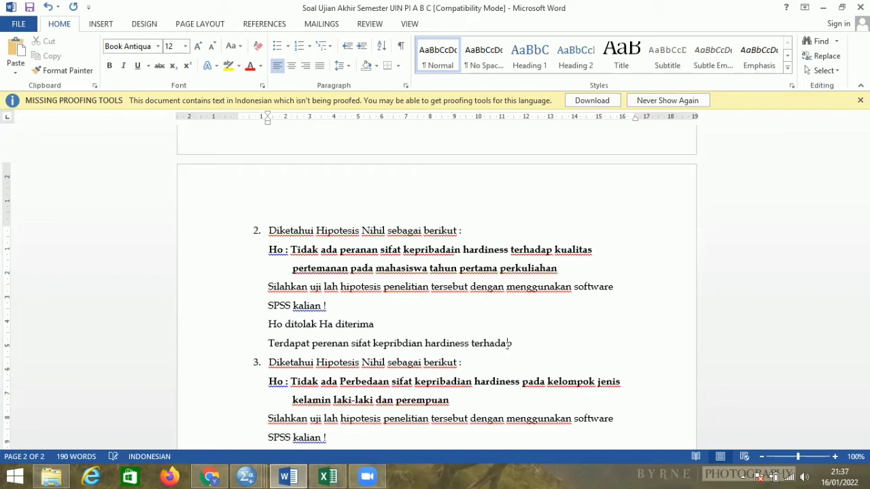
type("ap kualitas")
type("pertem")
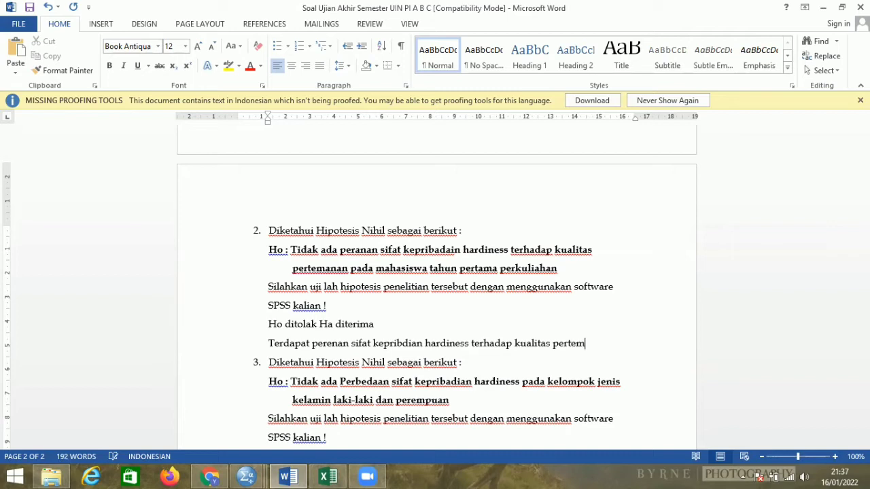
type("anan")
type(" paa mahasiw")
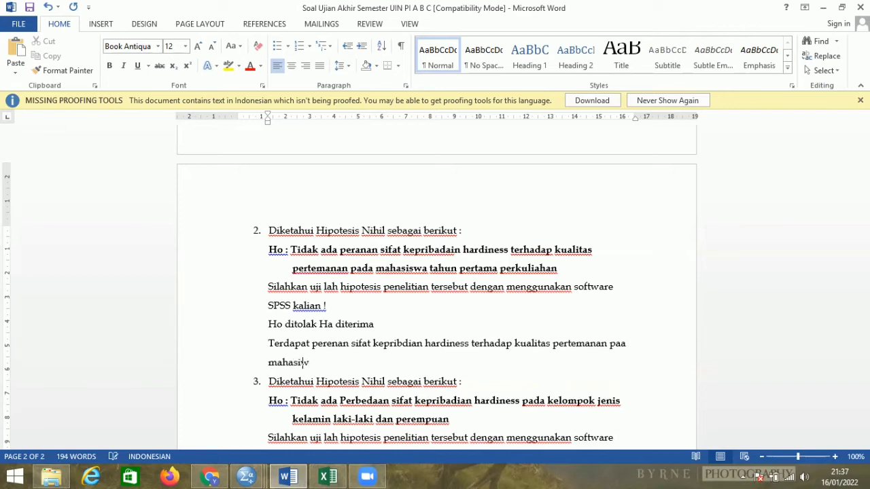
type("a tahun pertama perkualihan.")
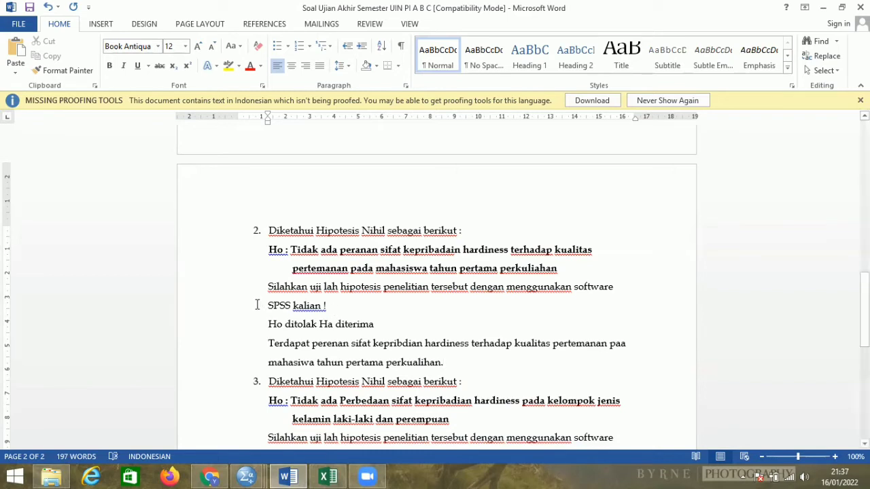
Highlight the conclusion lines under question 2 in yellow, from "Ho ditolak Ha diterima" through "perkualihan.".
left_click_drag(267, 324, 460, 363)
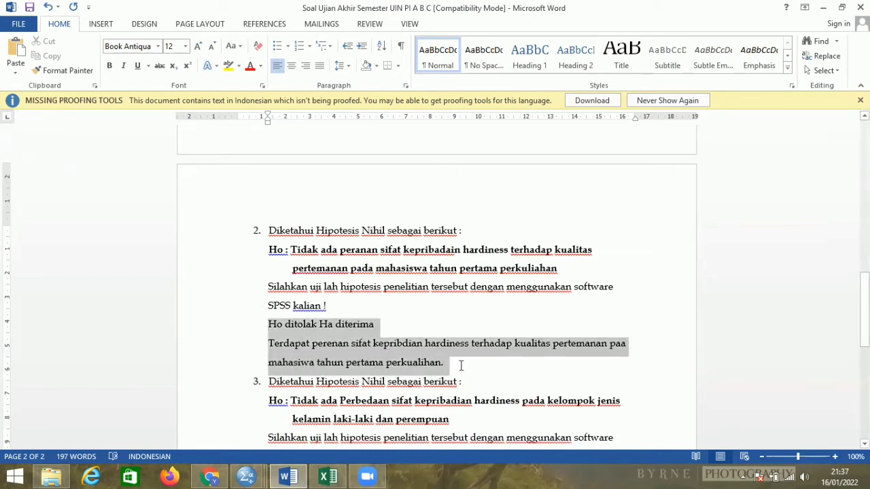
left_click(239, 66)
left_click(230, 84)
left_click(254, 197)
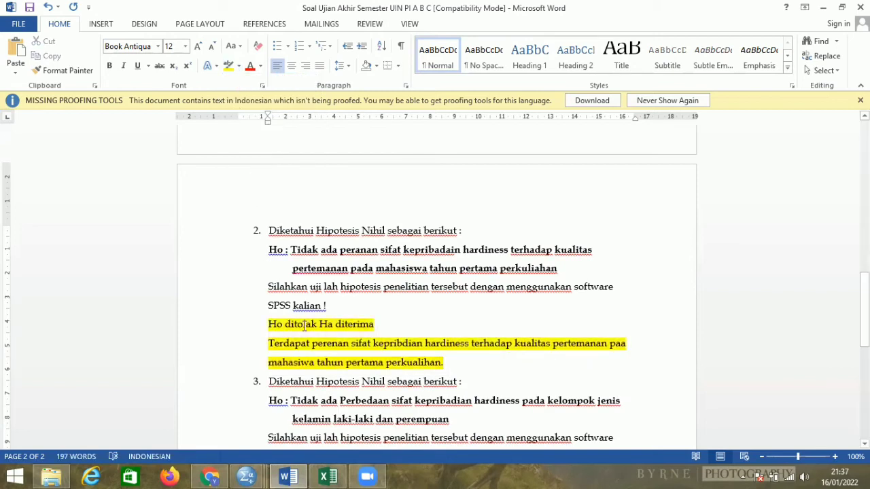
Read questions 3 and 4, switch to the Excel data workbook and compare the Data Soal 3, Data Soal 2 and Data Soal 1 sheets.
scroll(305, 329, "down", 2)
scroll(306, 329, "down", 1)
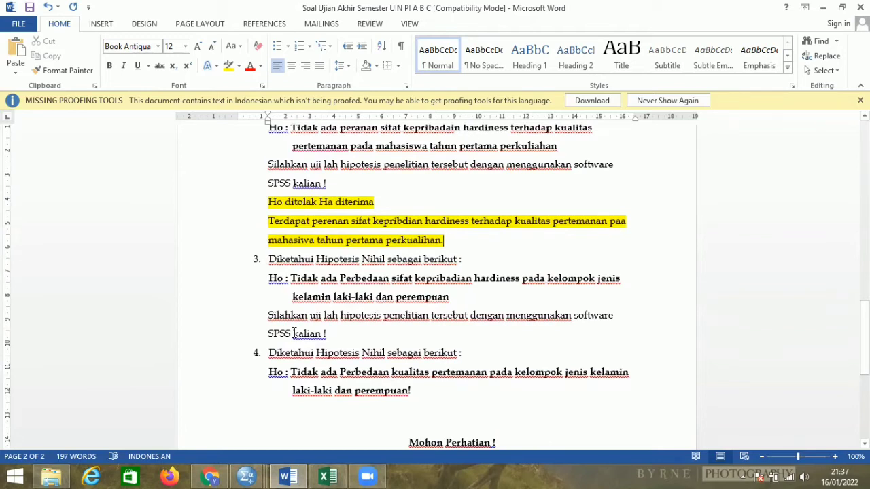
scroll(294, 333, "down", 3)
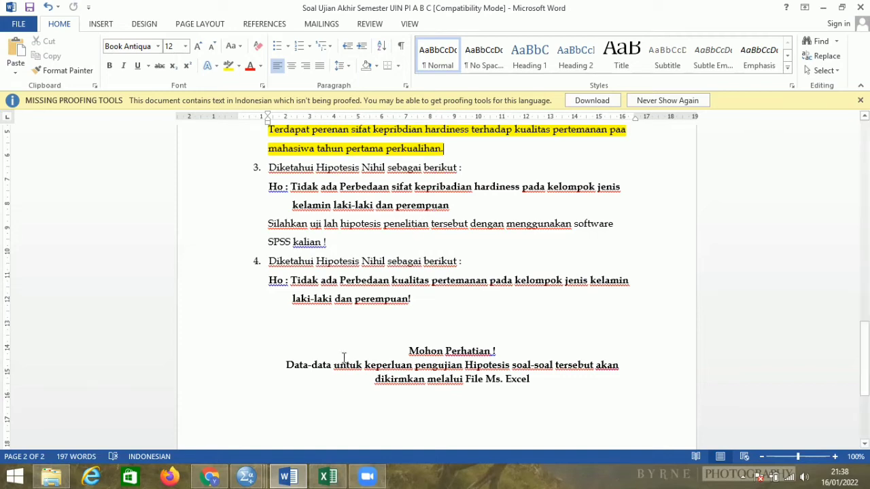
left_click(337, 475)
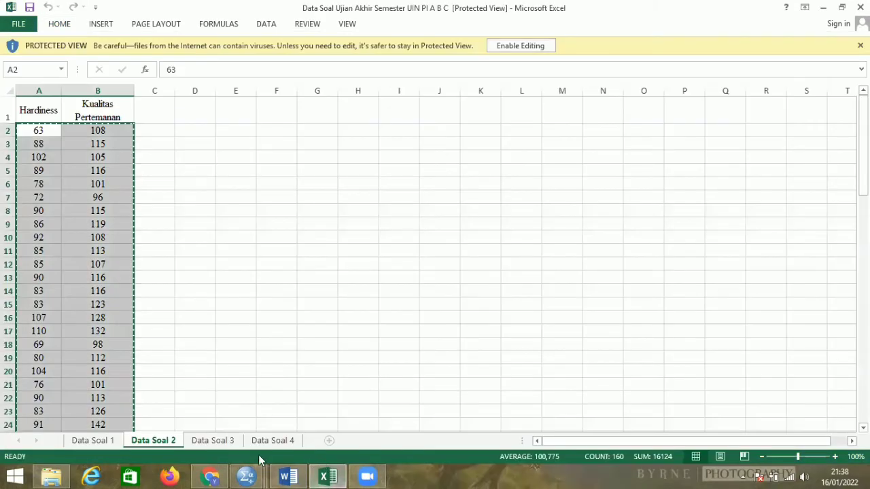
left_click(219, 443)
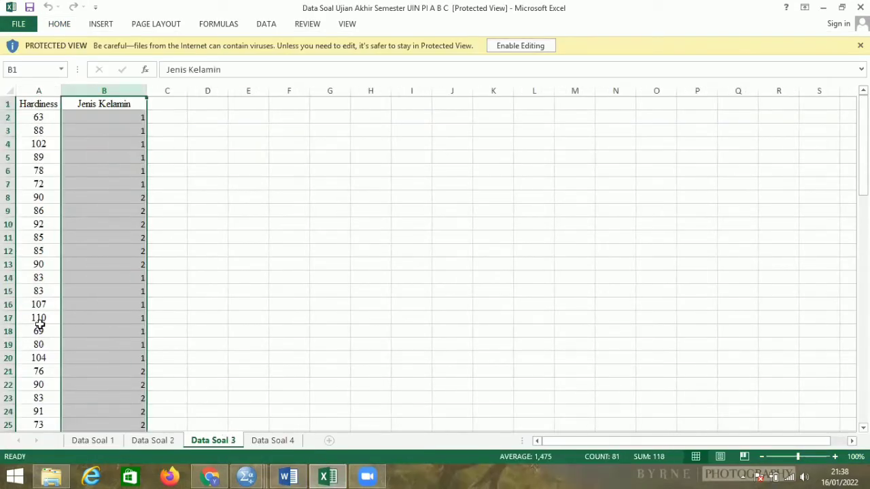
left_click(143, 443)
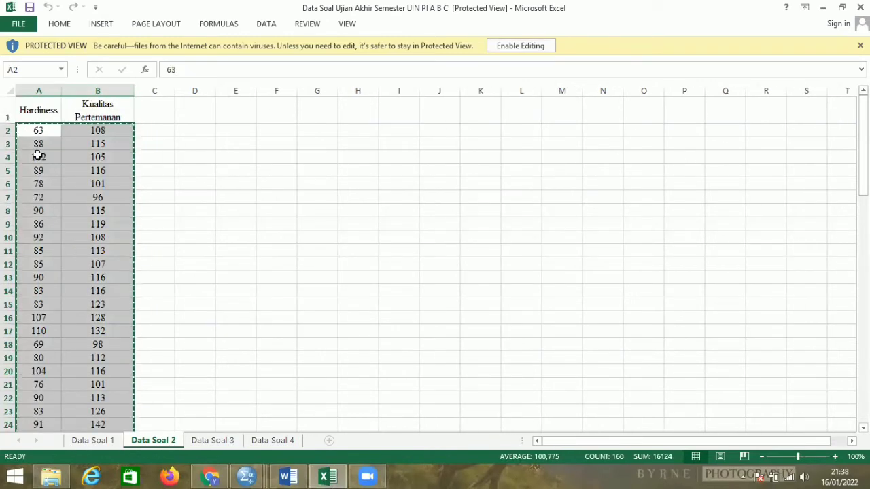
left_click(107, 442)
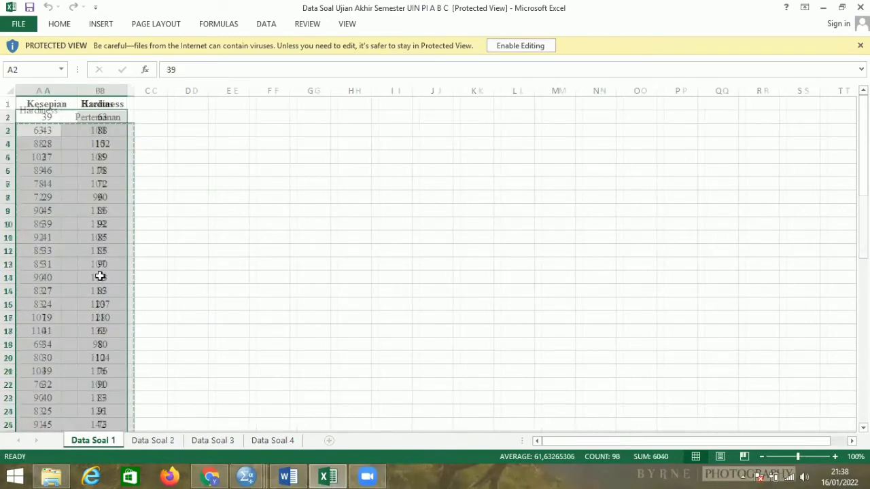
Copy the Hardiness and Jenis Kelamin values in A2:B81 of the Data Soal 3 sheet.
left_click(216, 442)
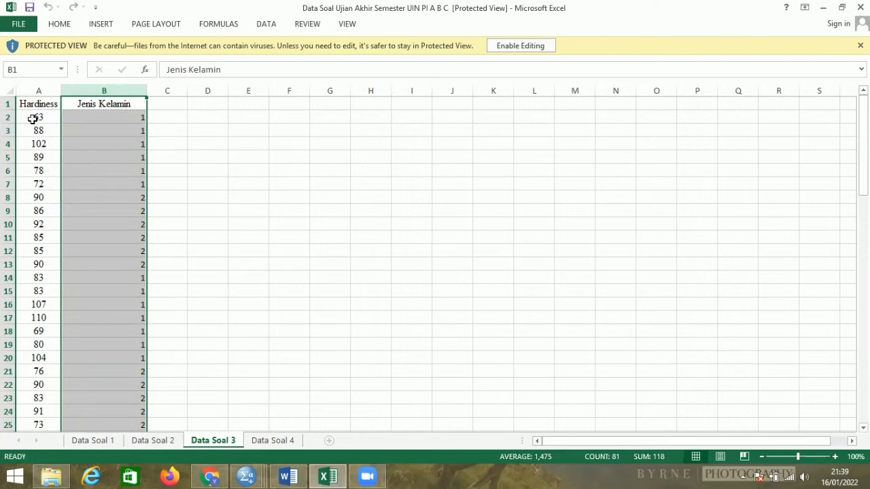
left_click(32, 119)
left_click_drag(32, 119, 140, 387)
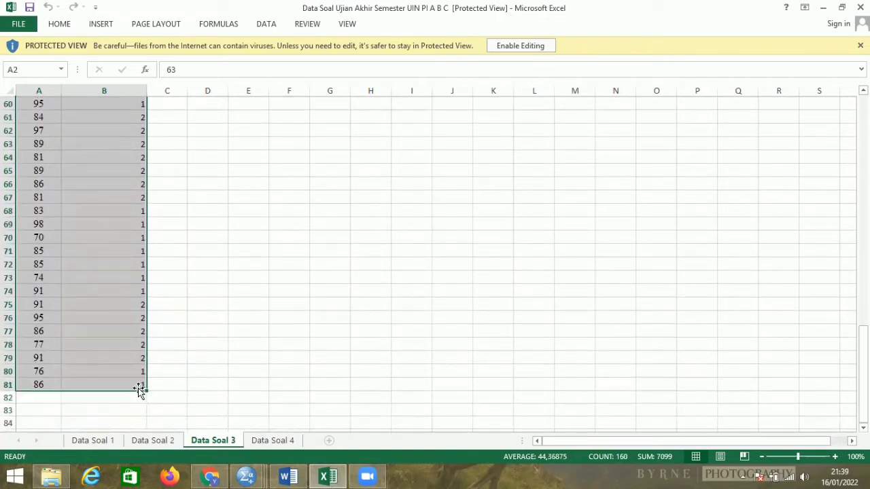
right_click(139, 320)
left_click(161, 107)
scroll(183, 165, "up", 19)
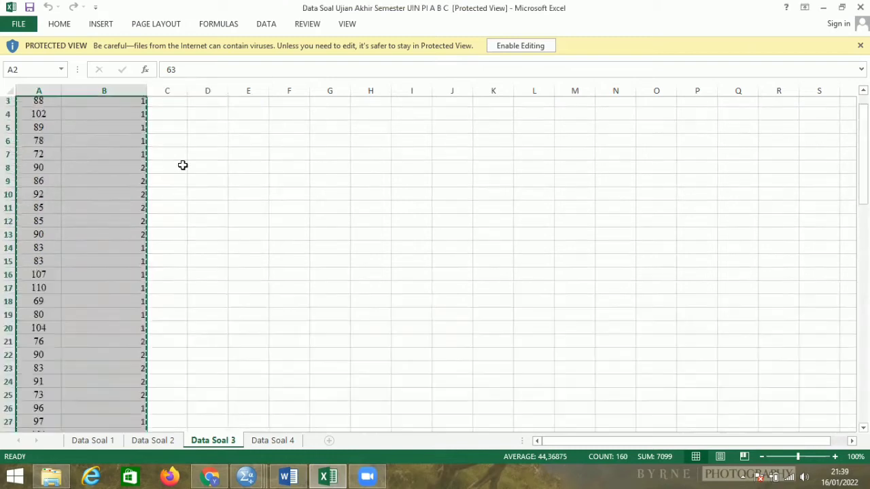
scroll(182, 165, "up", 1)
Switch to SPSS's Untitled2 data editor, create a new data file and paste the copied values from its first cell.
mouse_move(251, 474)
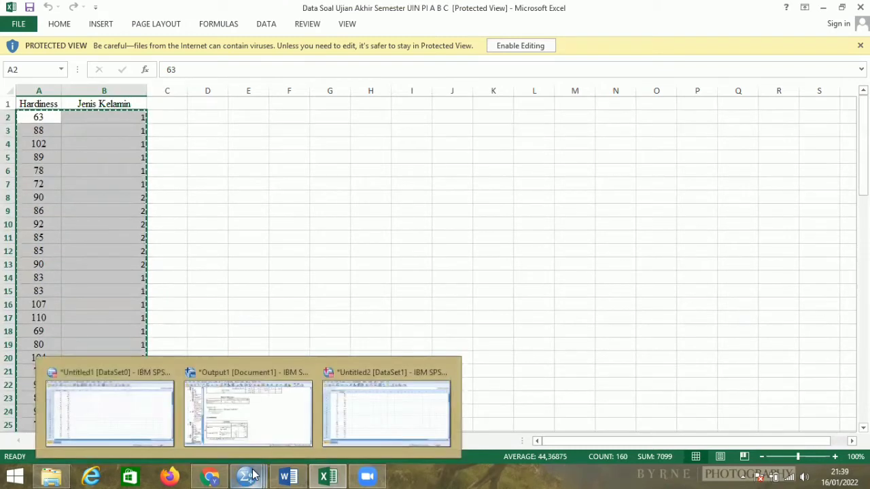
left_click(352, 408)
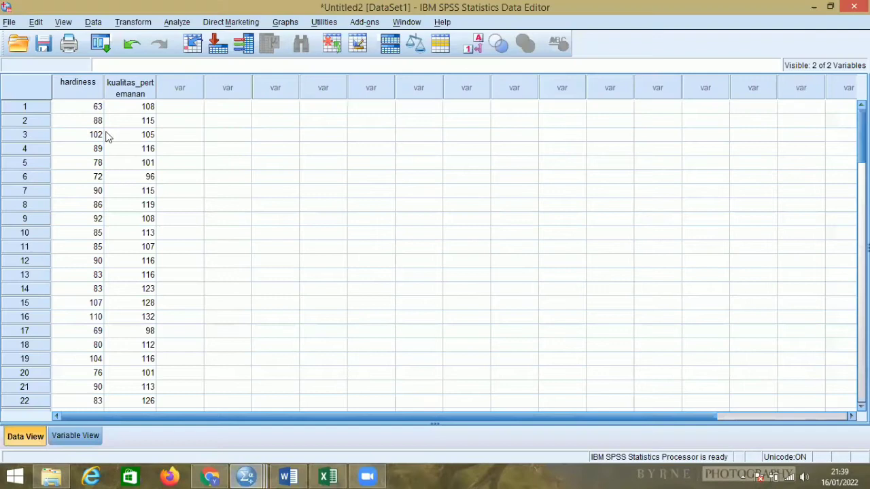
left_click(10, 22)
mouse_move(40, 40)
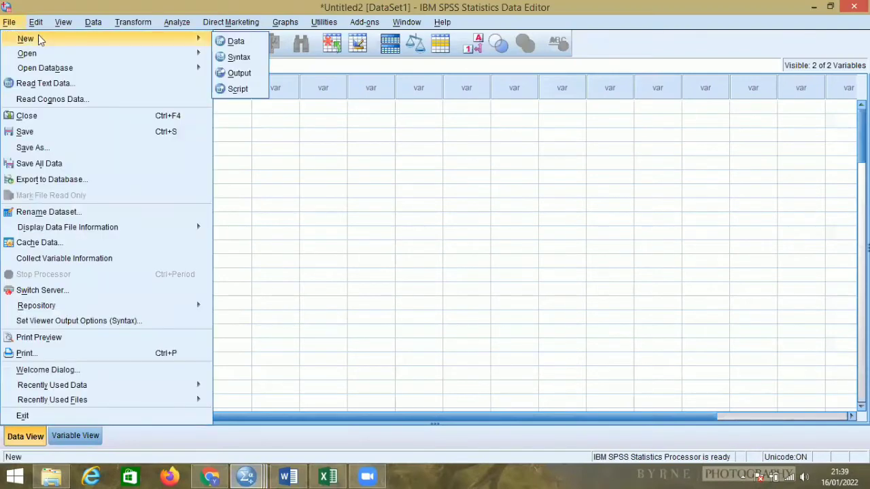
left_click(231, 42)
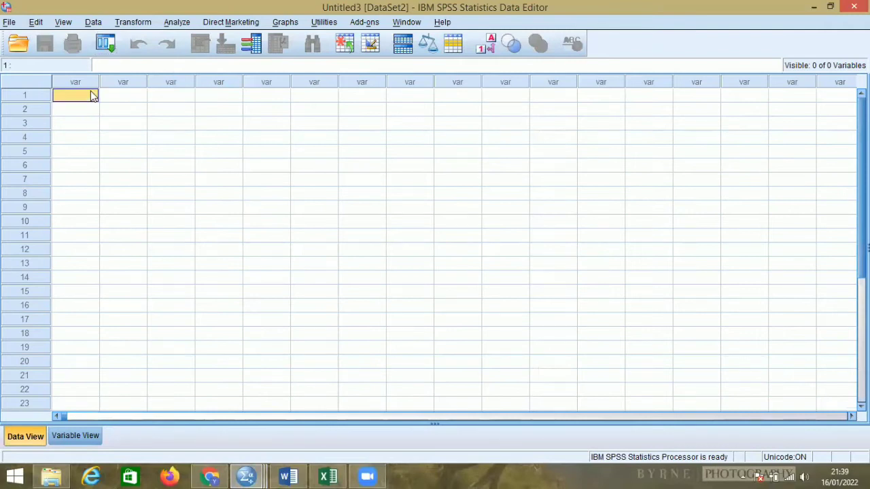
right_click(93, 95)
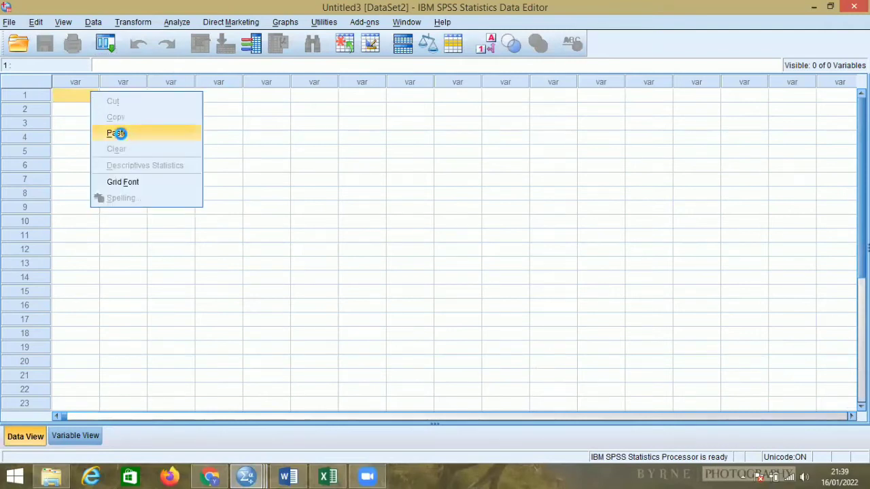
left_click(119, 134)
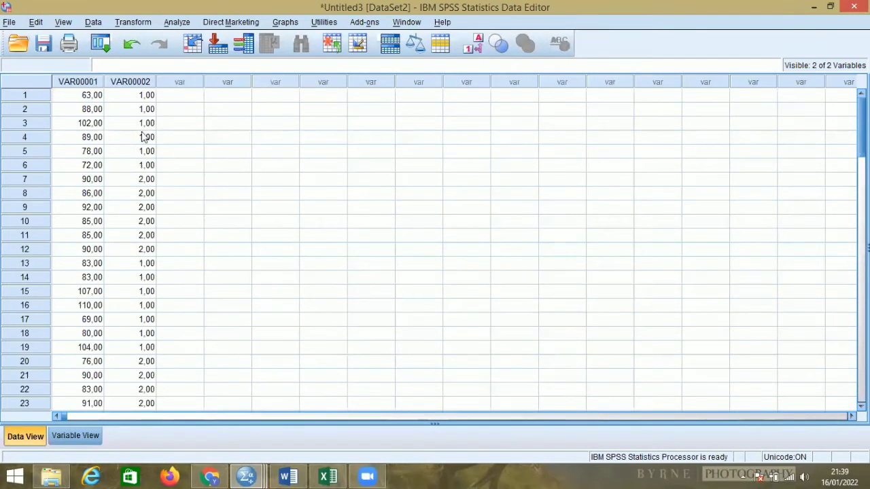
Rename the variables VAR00001 to hardiness and VAR00002 to Jenis_kelamin.
left_click(84, 436)
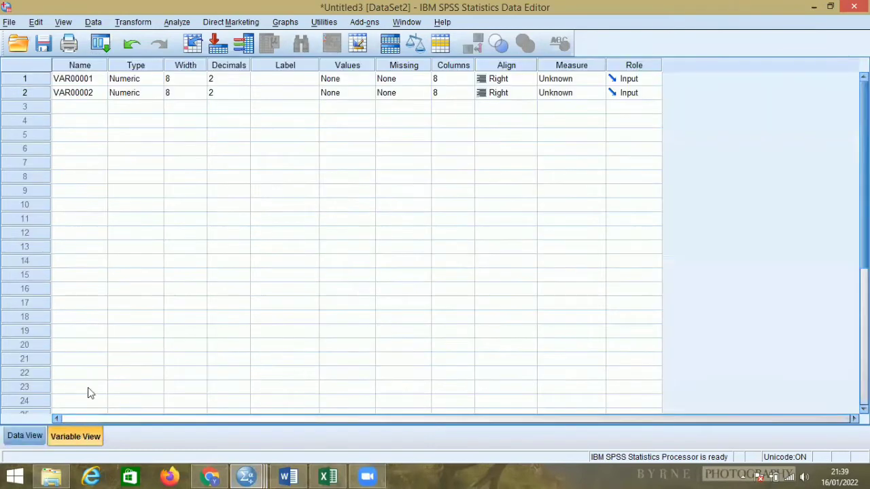
left_click(98, 81)
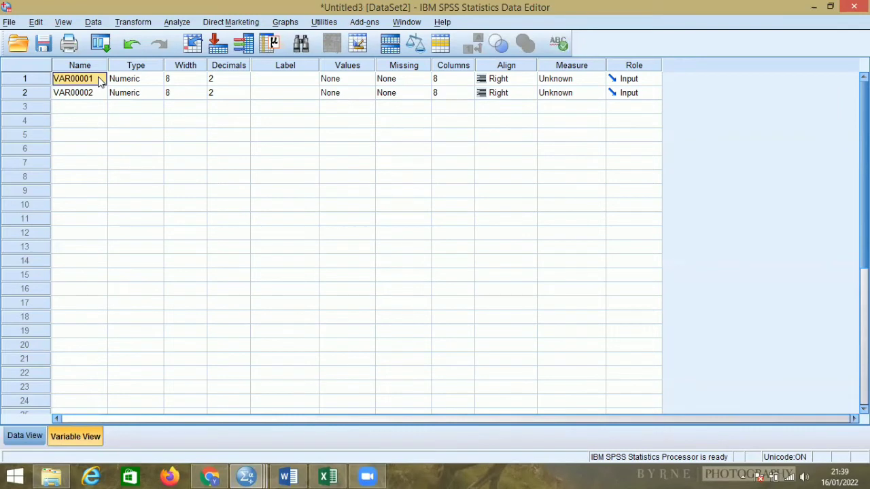
key("BackSpace")
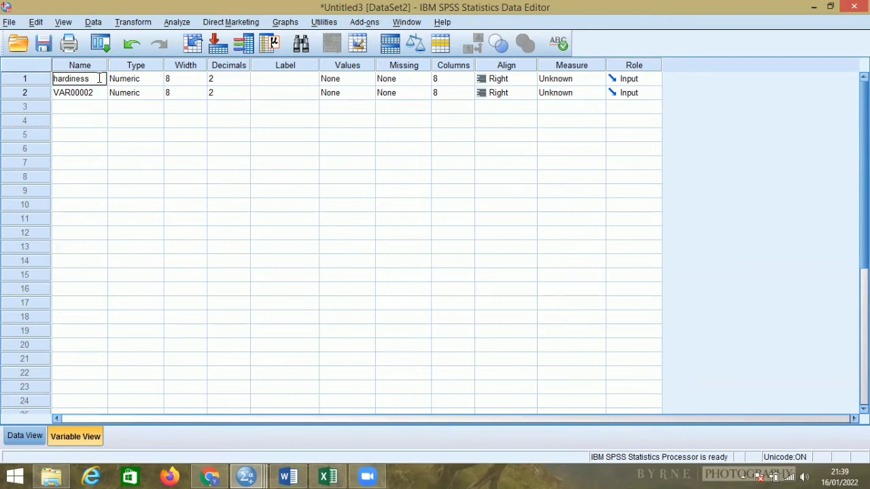
left_click(93, 93)
key("BackSpace")
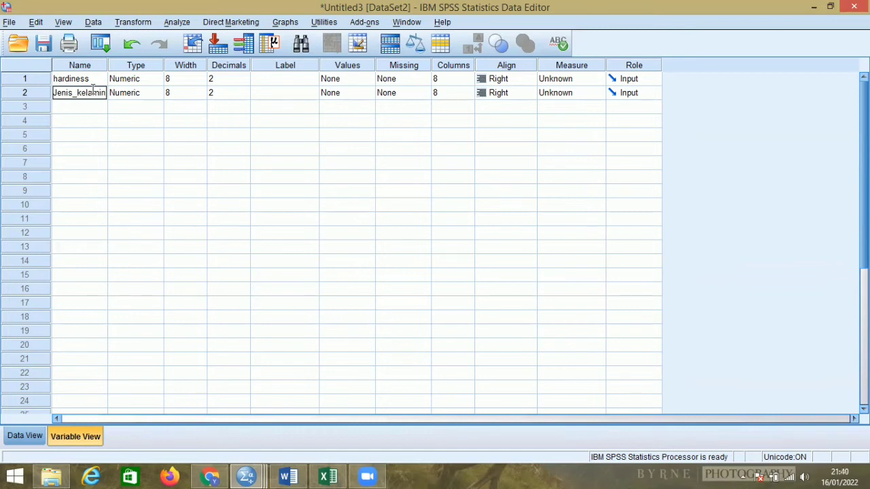
Set the decimals of hardiness and Jenis_kelamin to 0.
left_click(246, 82)
left_click(244, 82)
left_click(246, 81)
left_click(245, 92)
left_click(245, 99)
left_click(245, 91)
left_click(245, 91)
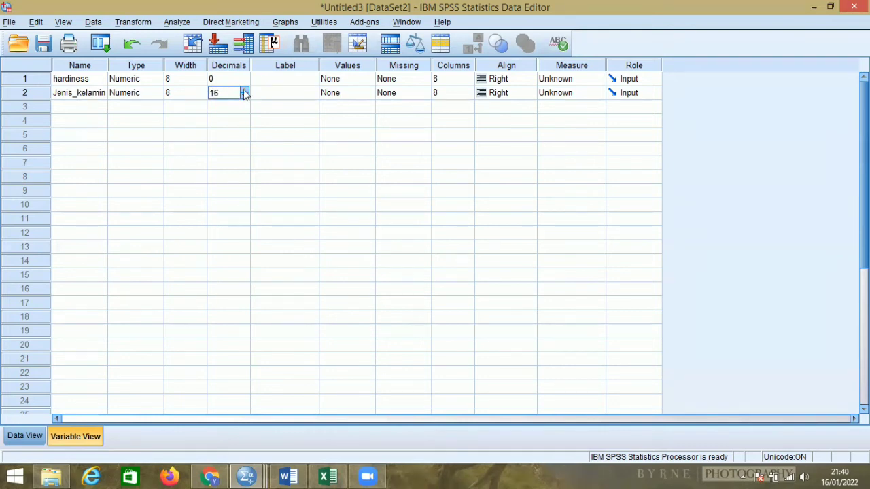
left_click(244, 96)
left_click(244, 96)
left_click(244, 96)
left_click(244, 97)
left_click(245, 96)
left_click(245, 97)
left_click(244, 97)
left_click(245, 97)
left_click(245, 96)
left_click(245, 96)
left_click(244, 96)
left_click(245, 96)
left_click(245, 96)
Define value labels for Jenis_kelamin: 1 = "laki-laki" and 2 = "perempuan".
left_click(360, 98)
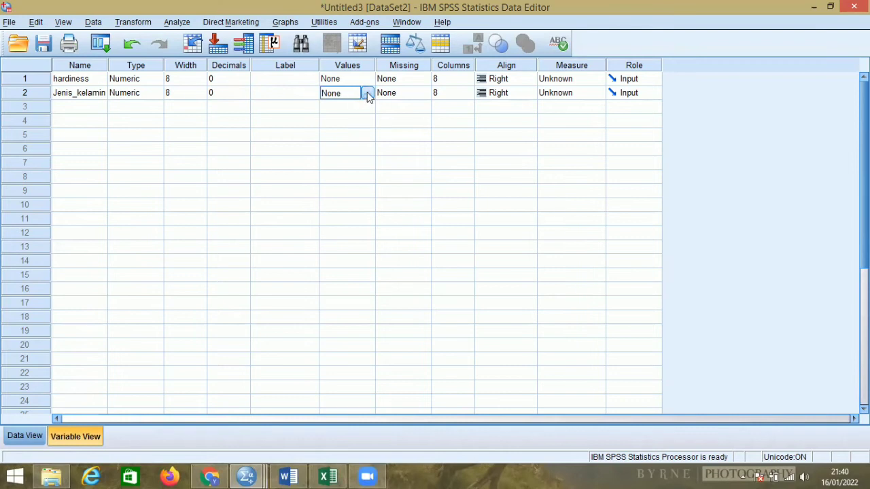
left_click(368, 93)
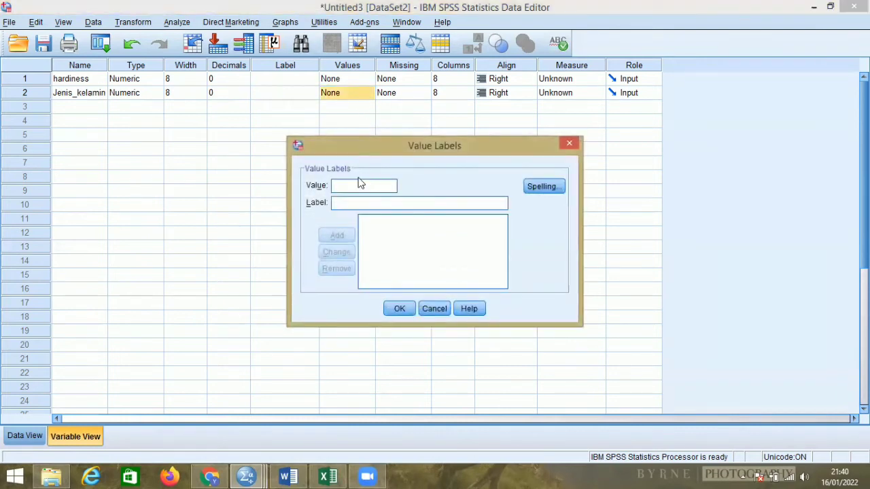
left_click(335, 202)
type("laki-laki")
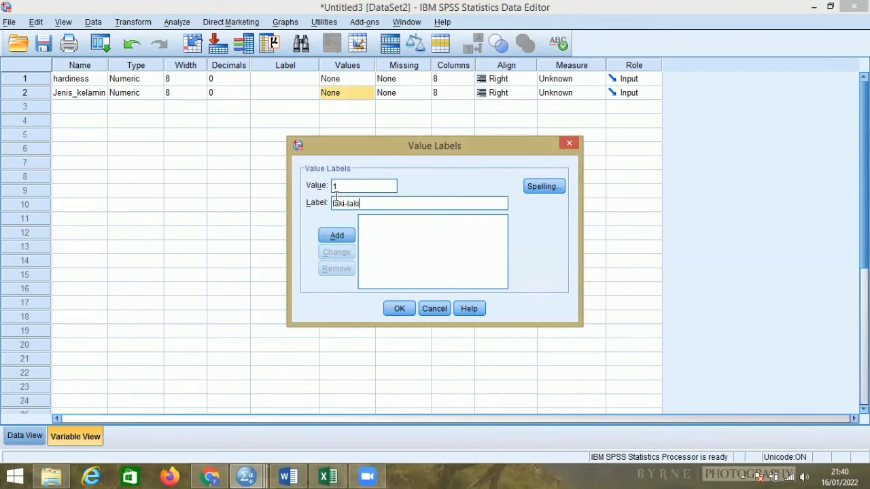
left_click(332, 234)
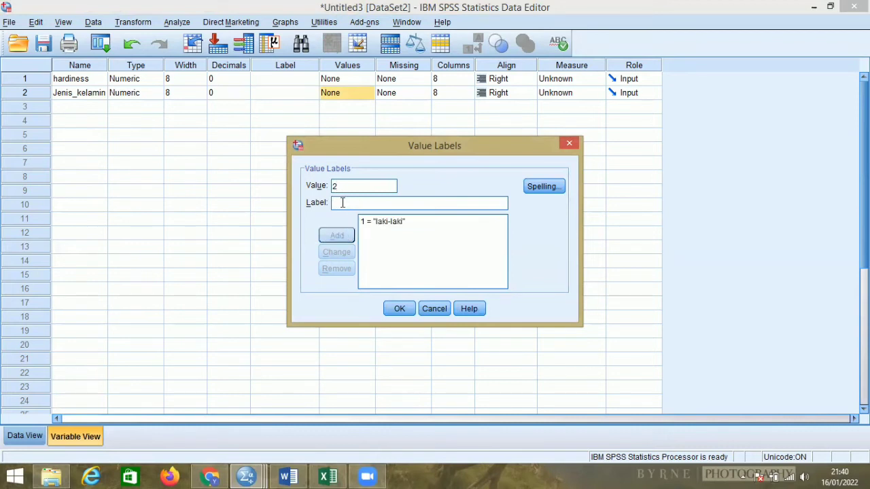
type("perempuan")
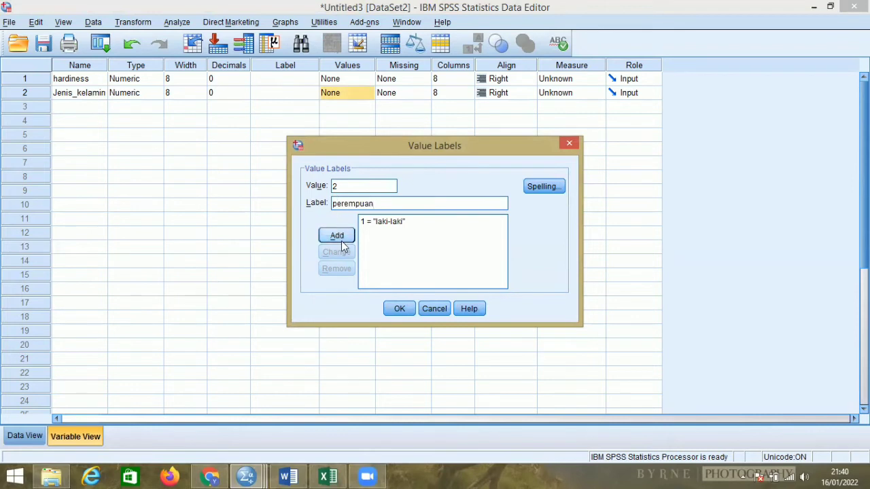
left_click(341, 235)
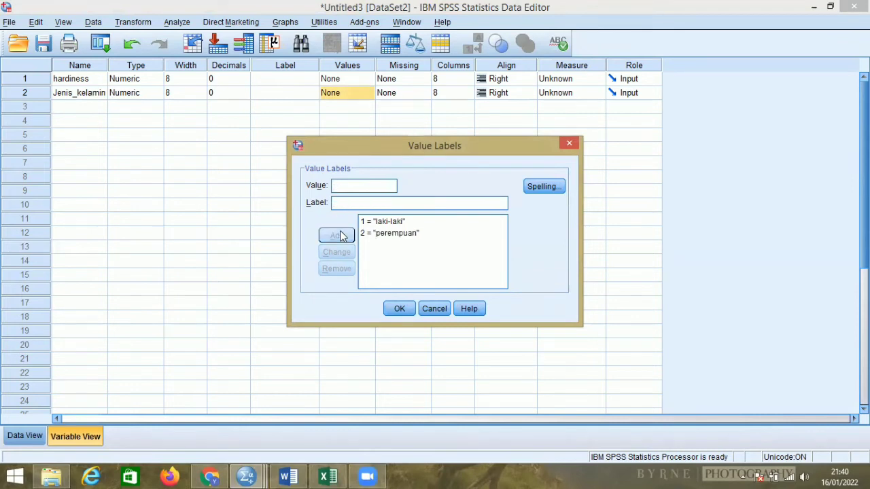
left_click(393, 311)
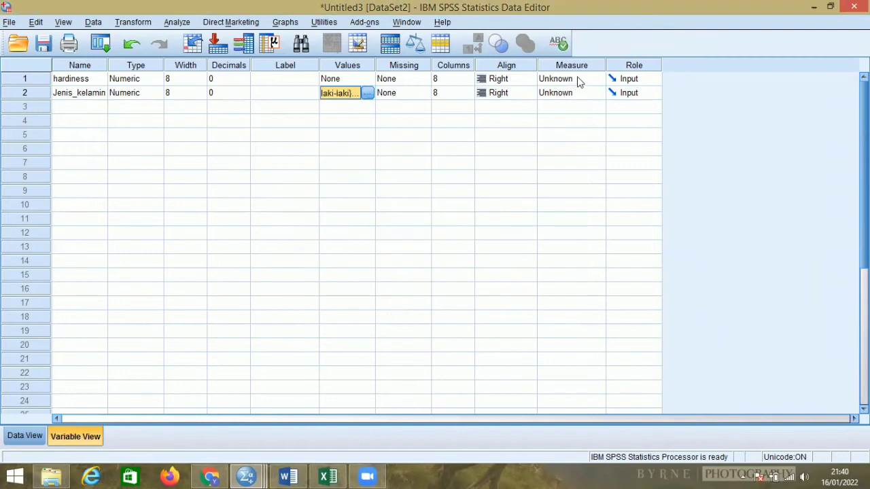
Set the measurement level of hardiness to Scale and of Jenis_kelamin to Nominal.
left_click(579, 81)
left_click(573, 93)
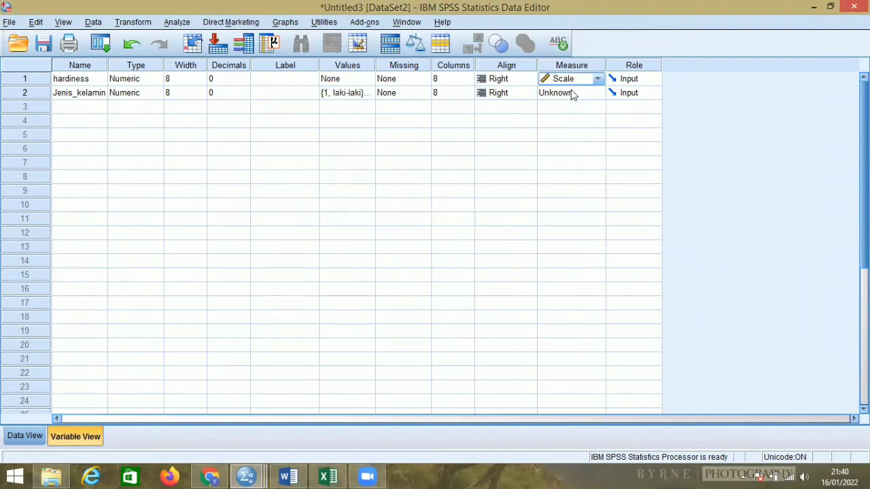
left_click(573, 95)
left_click(574, 131)
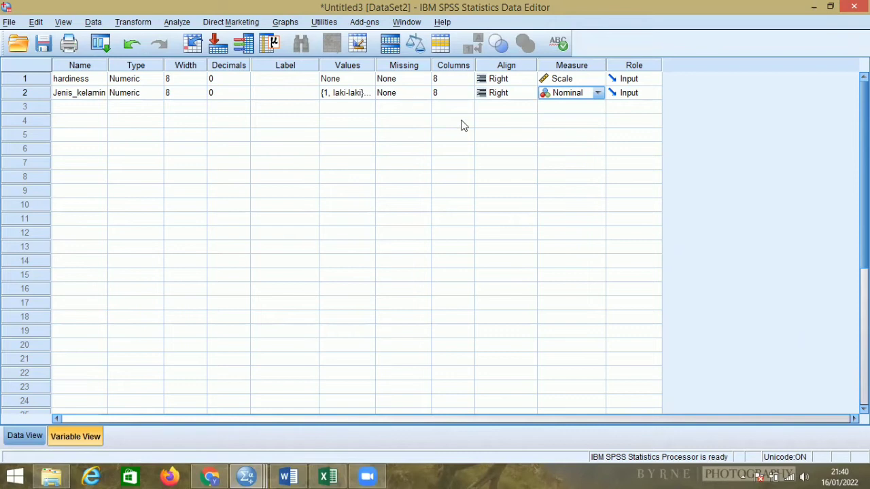
Set up an Independent-Samples T Test with hardiness as the test variable and Jenis_kelamin as the grouping variable.
left_click(25, 436)
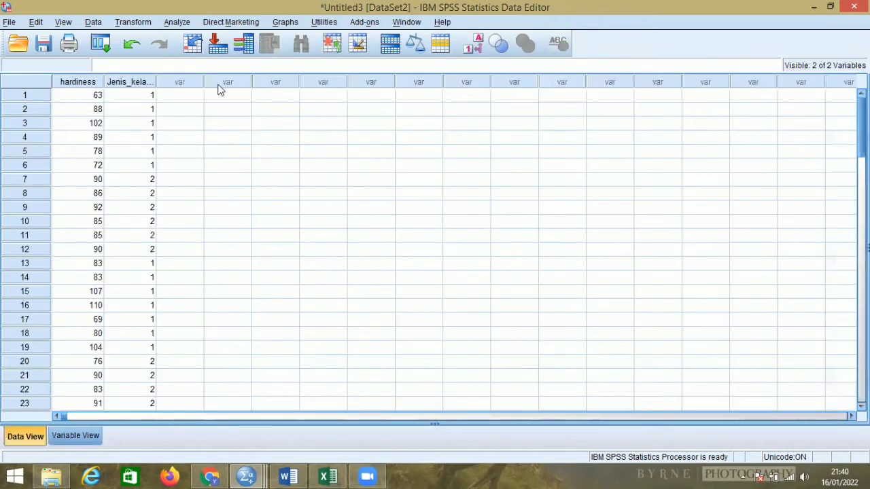
left_click(180, 24)
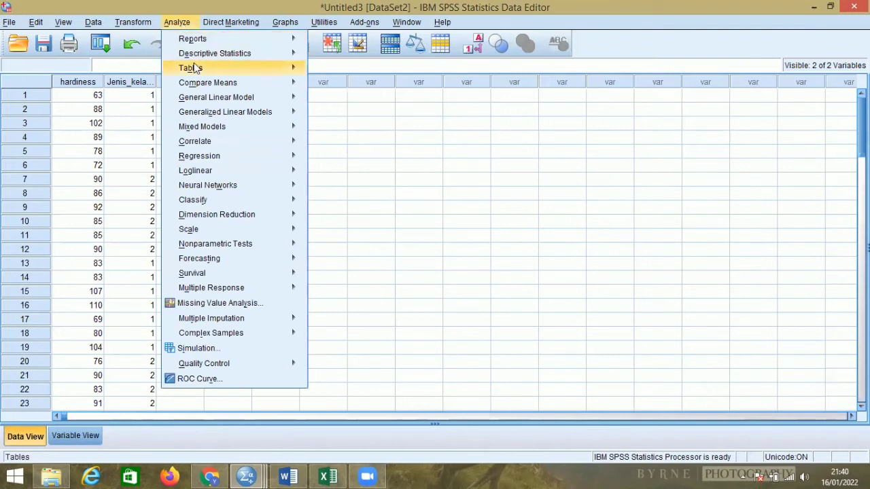
mouse_move(246, 85)
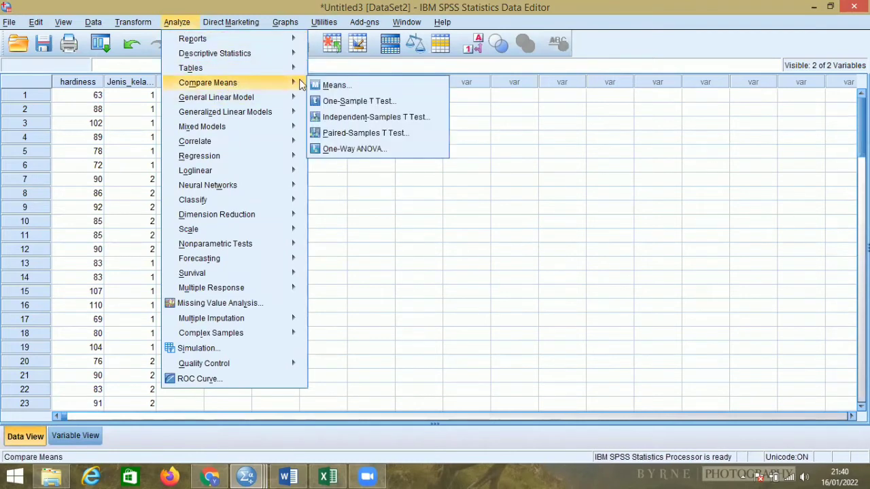
left_click(350, 119)
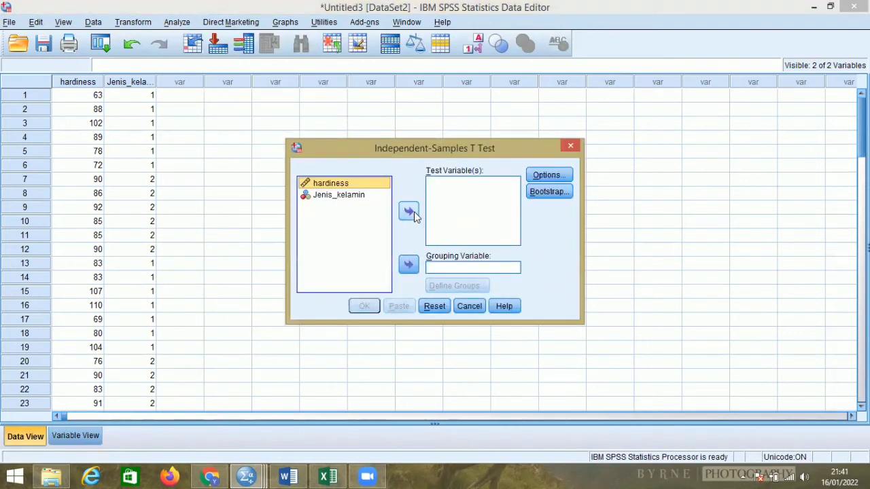
left_click(410, 212)
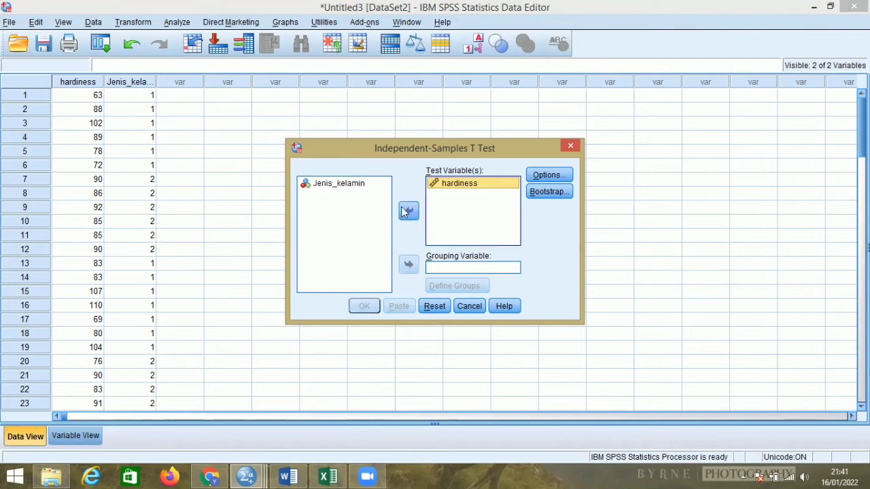
left_click(363, 185)
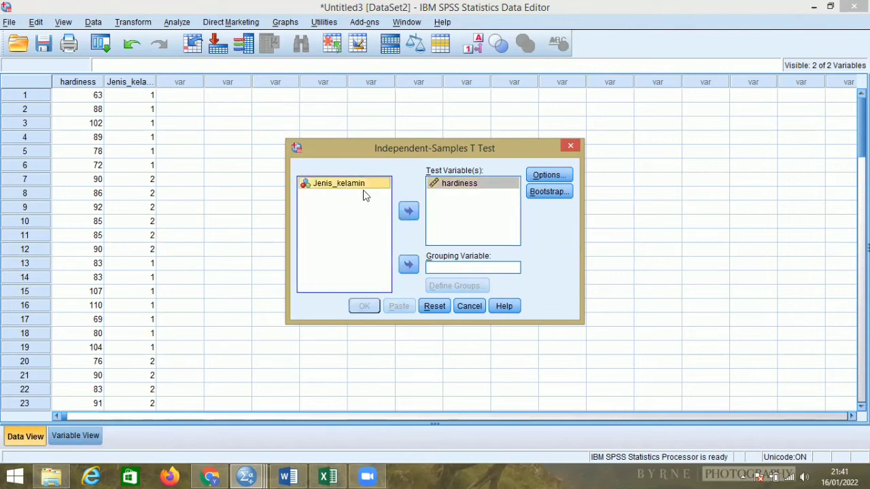
left_click(408, 265)
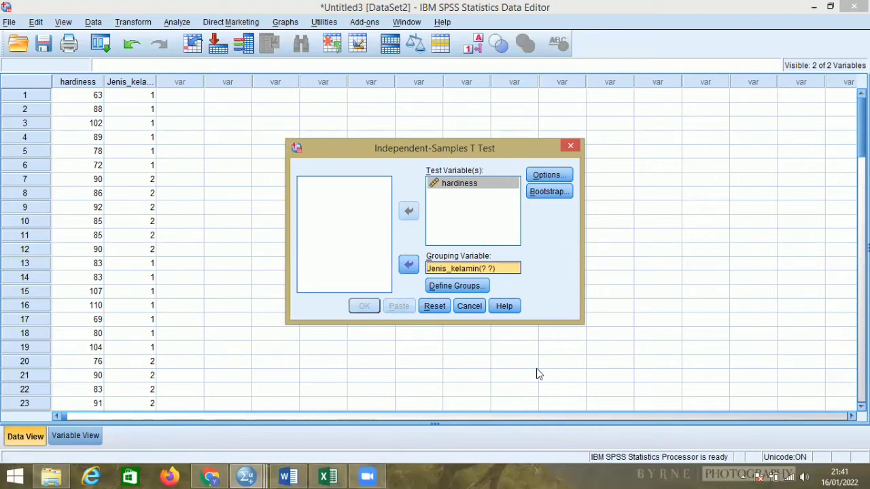
Define Group 1 as 1 and Group 2 as 2, run the t test, and select the Group Statistics table in the output.
left_click(457, 285)
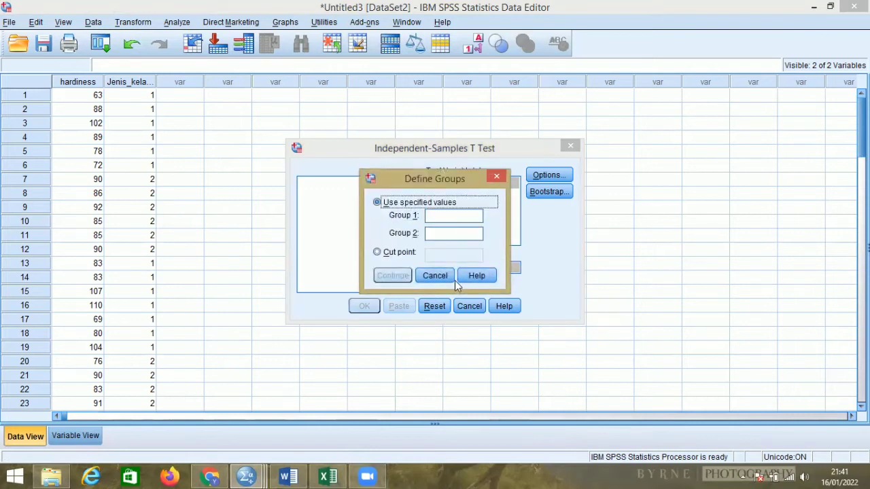
left_click(459, 215)
type("1")
left_click(425, 232)
type("2")
left_click(392, 275)
left_click(364, 307)
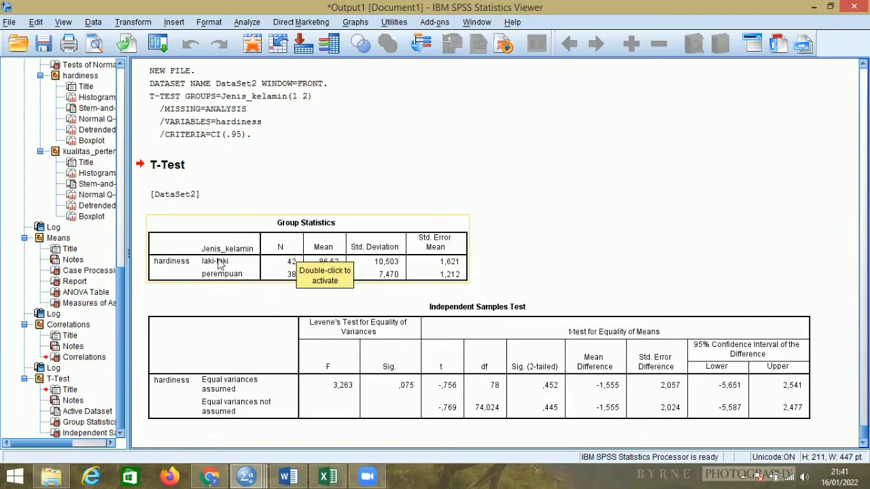
left_click(277, 269)
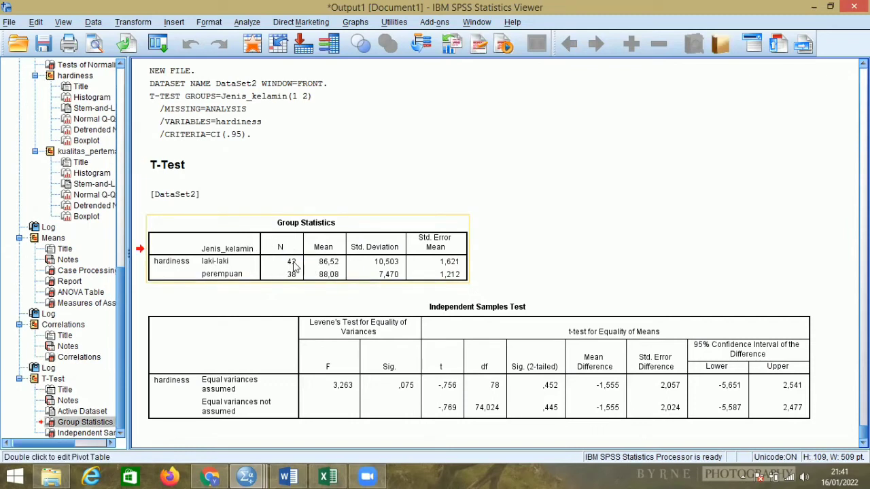
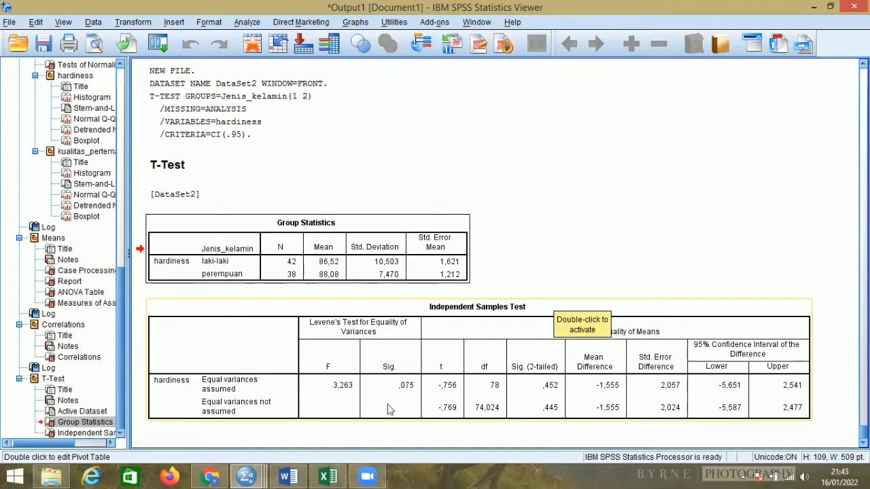
Switch to the Word exam document and write "Ho diterima Ha ditolak" on the line below question 3.
left_click(623, 333)
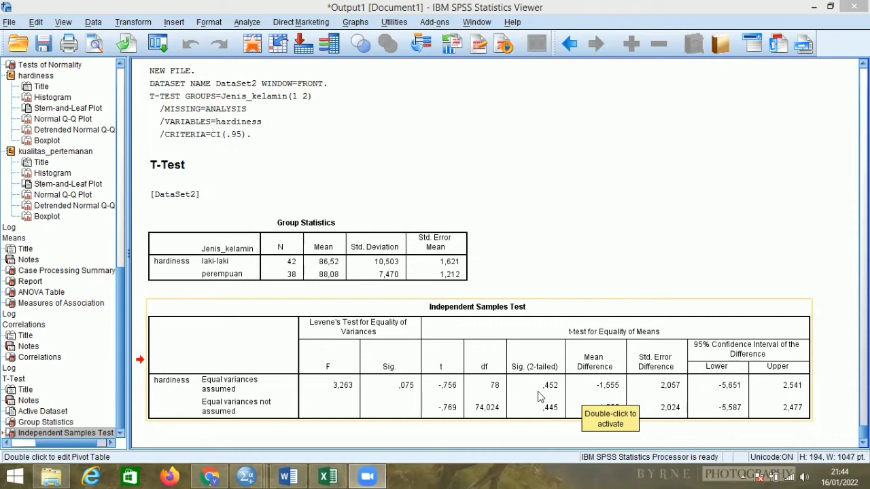
left_click(289, 476)
left_click(392, 243)
key("Return")
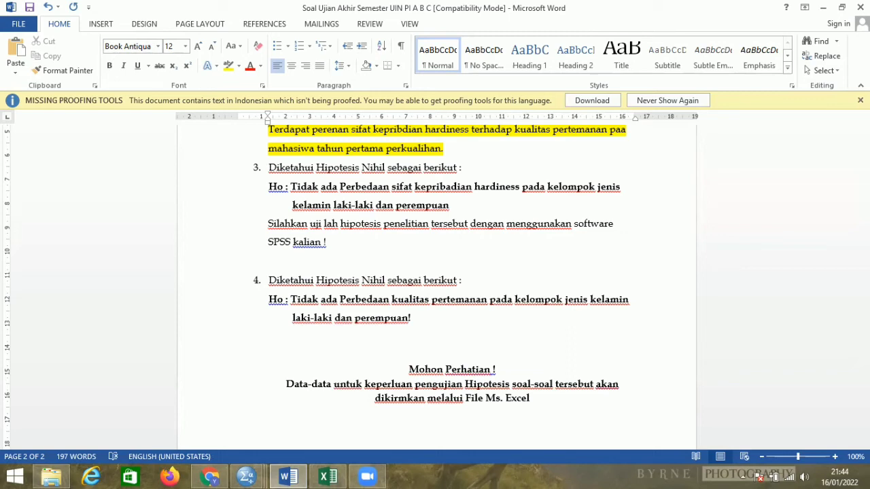
type("Ho")
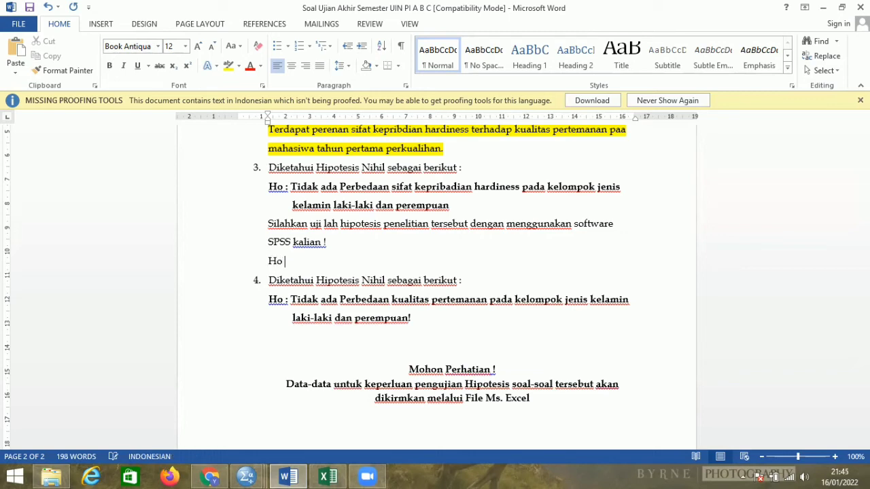
type(" diterima Ha ditolak")
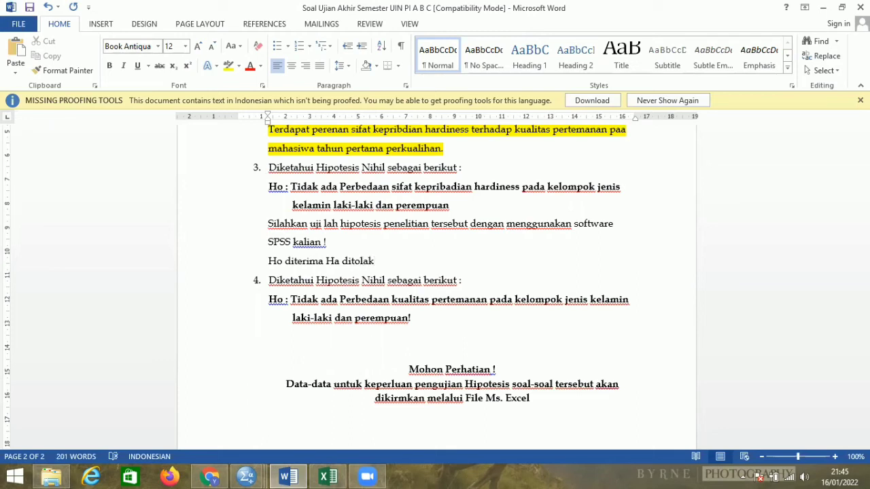
left_click(389, 242)
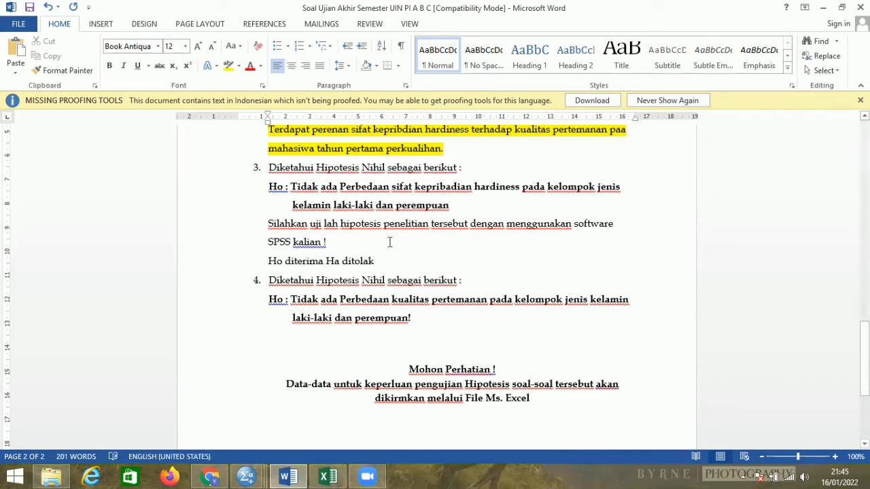
key("Return")
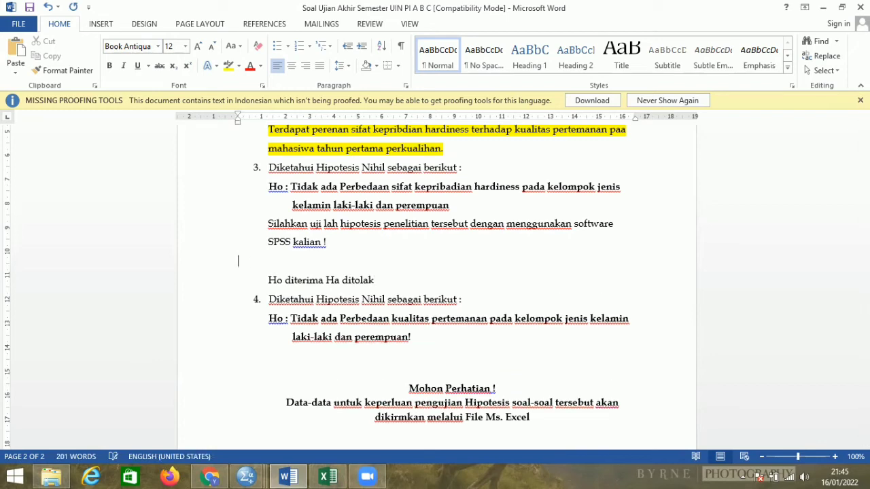
key("BackSpace")
Add below it the line "Tidak ada perbedaan yang signifikan pada sifat kepribadian hardiness pada kelompok jenis kelamin laki-laki dan perempuan.".
left_click(396, 270)
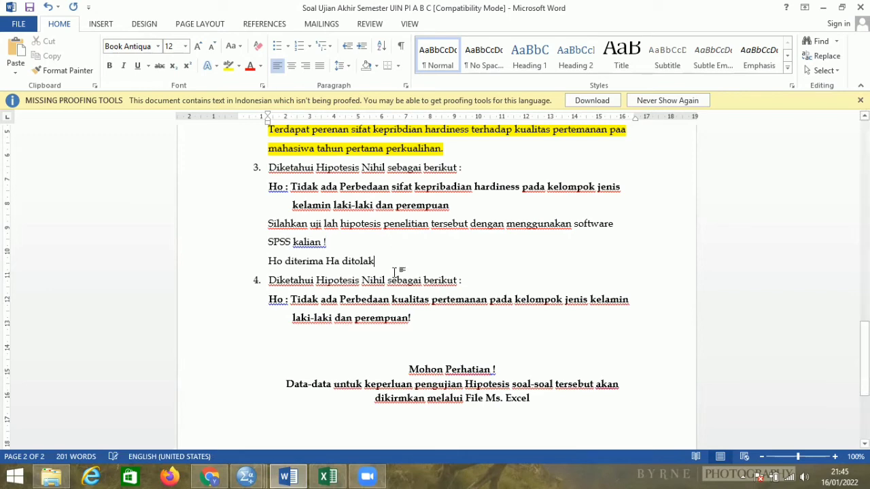
key("Return")
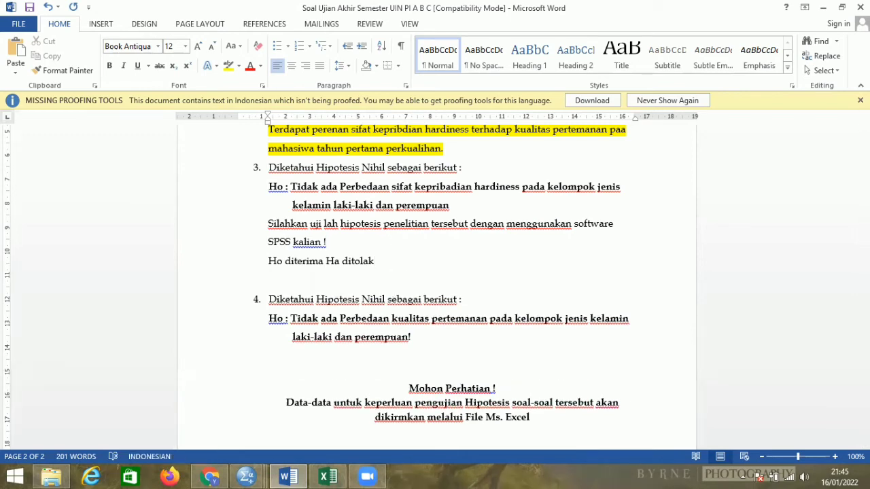
type("Tidak ada perbedaan ")
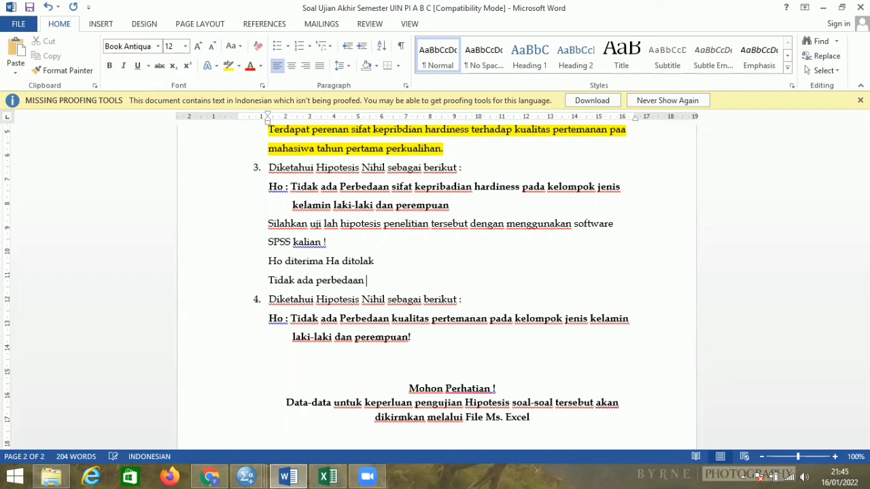
type("yang signifikan")
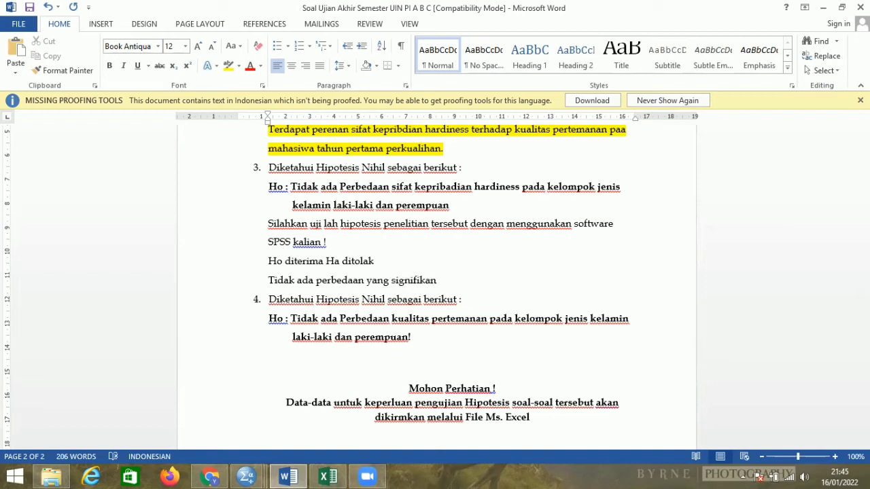
type(" pada s")
type("at kepribadia")
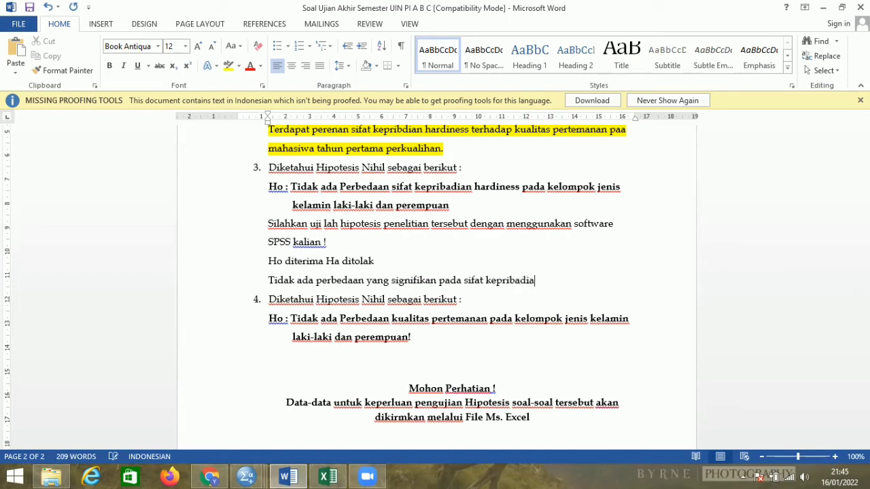
type("n hardiness pada kelompok jenis k")
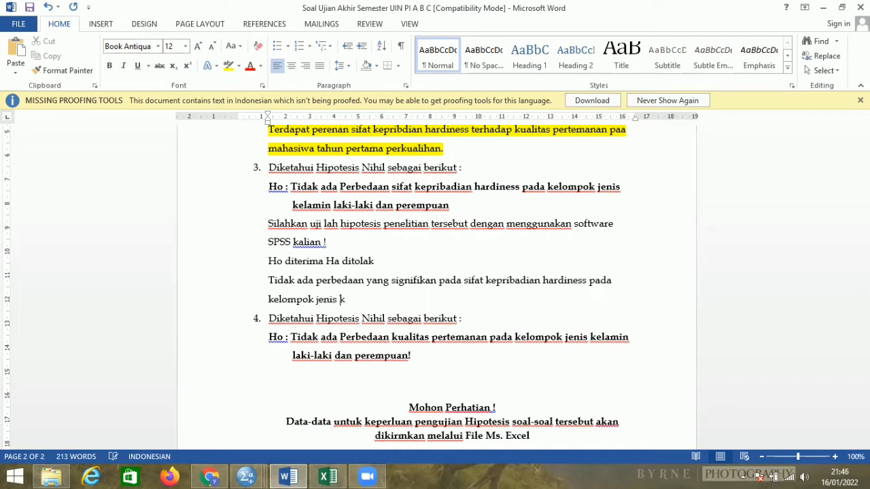
type("amin laki-laki dan perempuan.")
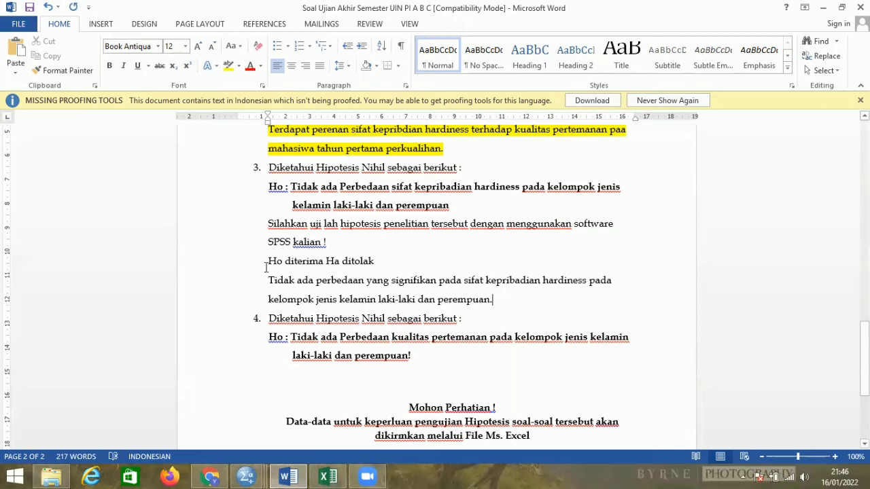
Highlight the whole written answer to question 3 in yellow.
left_click_drag(268, 261, 315, 282)
left_click_drag(373, 318, 496, 304)
left_click(548, 285)
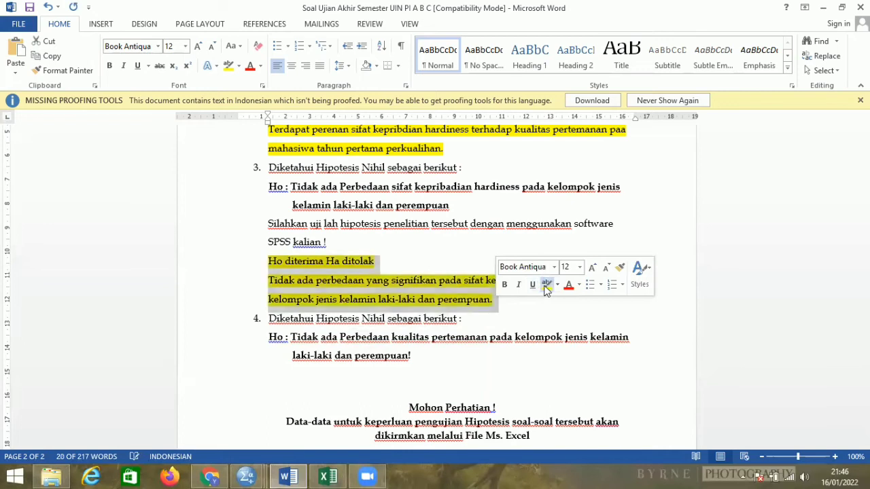
left_click(495, 316)
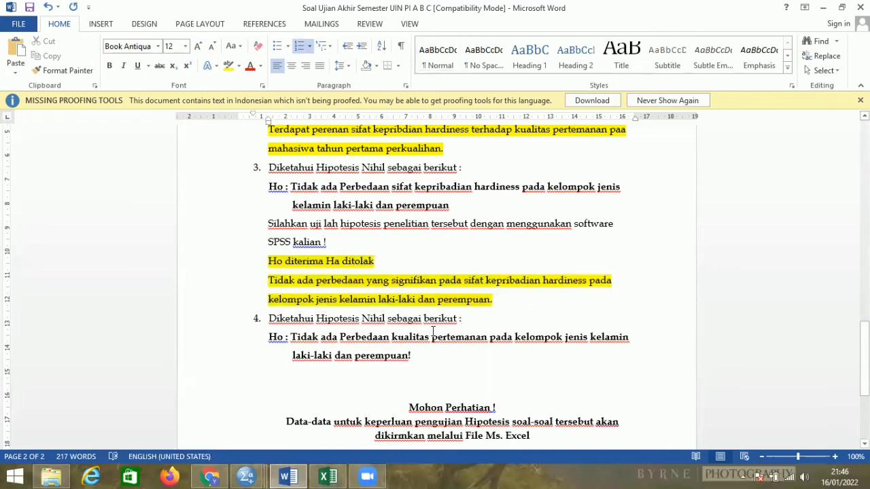
Switch to the Excel workbook and copy the Kualitas Pertemanan and Jenis Kelamin data, A2:B81, from the Data Soal 4 sheet.
scroll(431, 331, "down", 1)
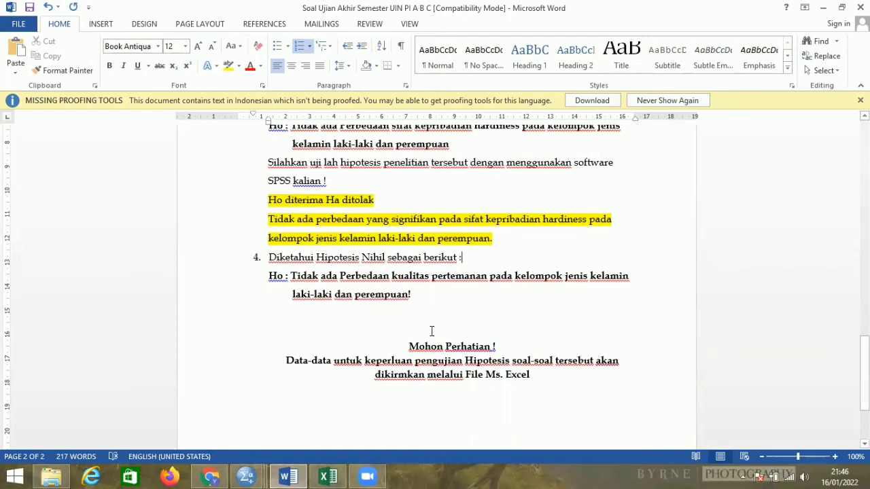
scroll(407, 340, "up", 1)
scroll(350, 359, "down", 1)
left_click(328, 476)
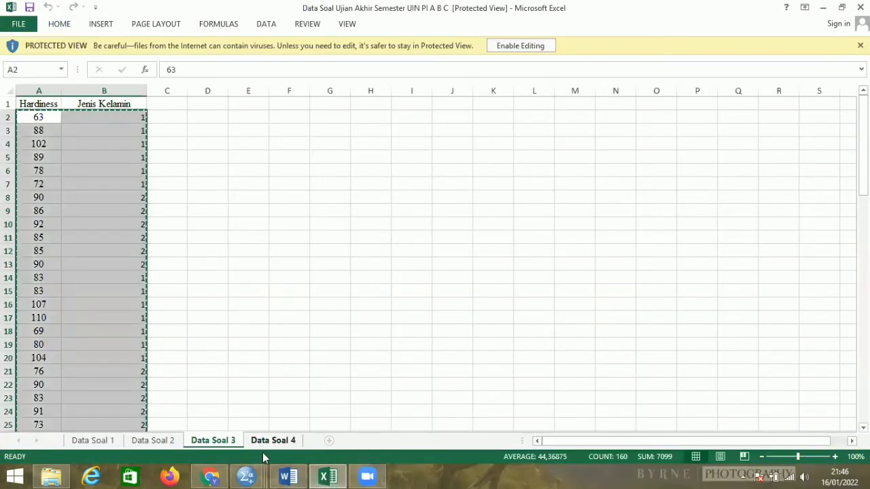
left_click(273, 440)
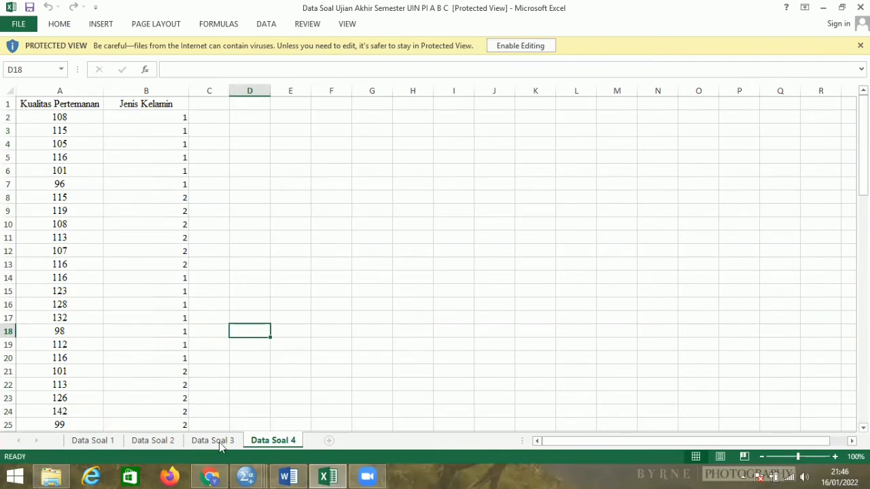
left_click(174, 442)
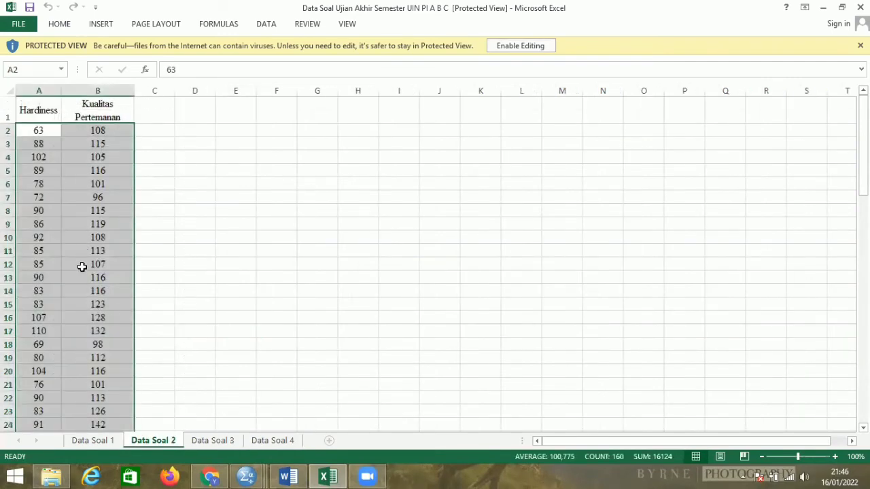
left_click(279, 440)
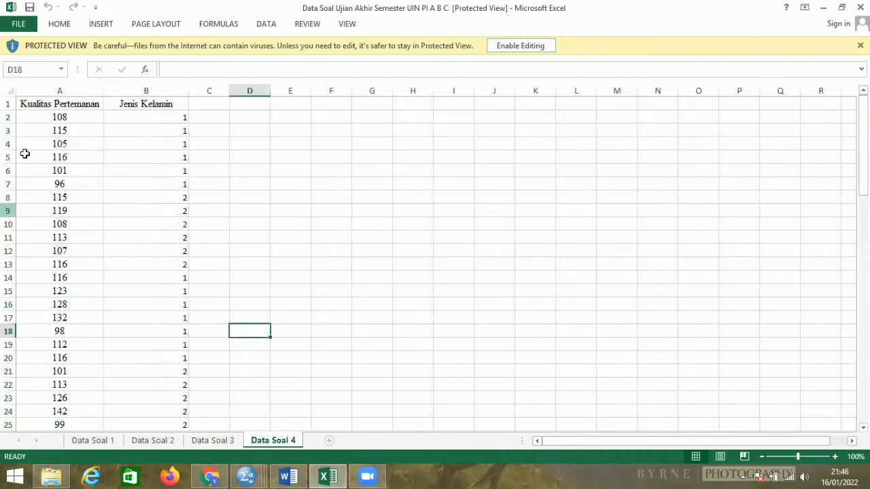
left_click_drag(50, 117, 181, 379)
right_click(181, 378)
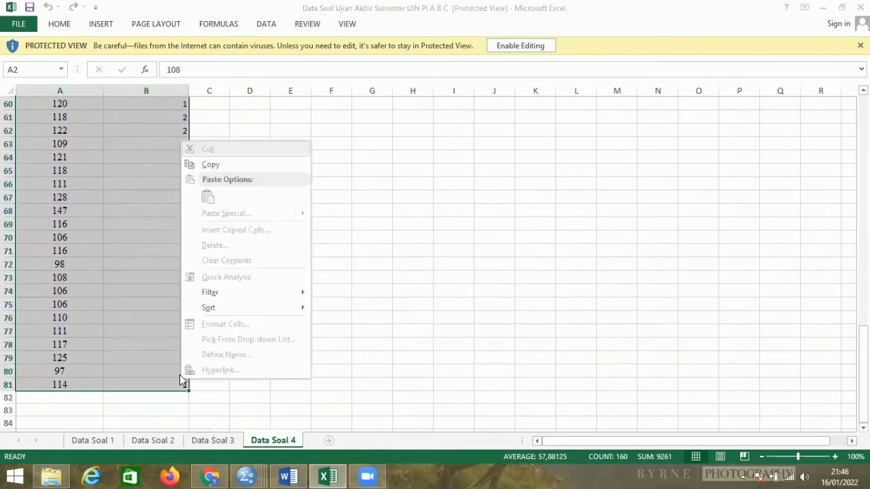
left_click(191, 165)
scroll(187, 170, "up", 20)
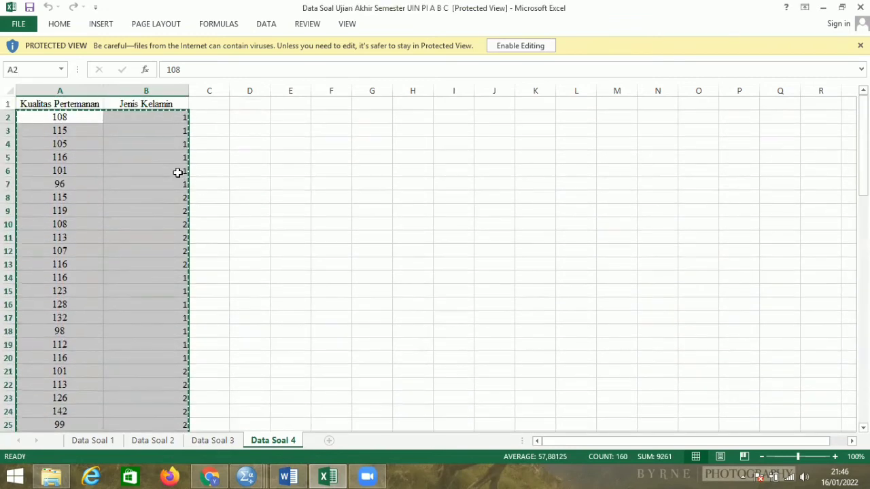
Switch to the SPSS Data Editor, create a new dataset and paste the copied data starting at the first cell.
left_click(245, 475)
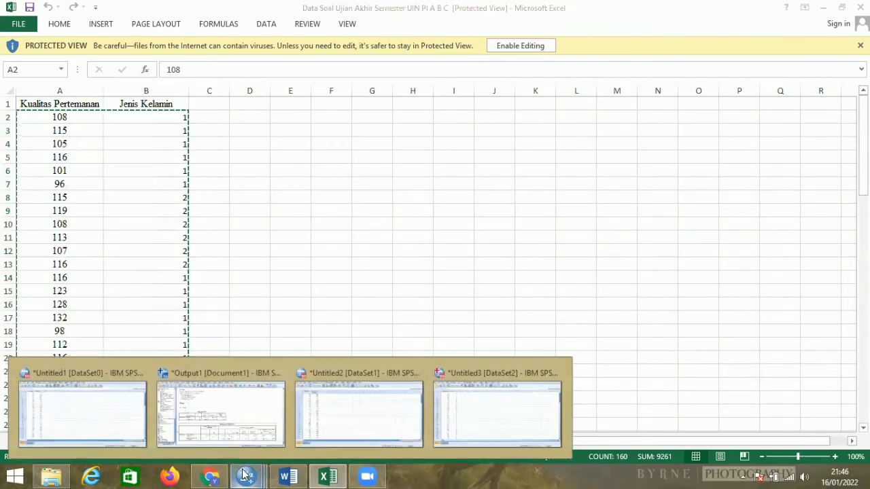
left_click(454, 428)
left_click_drag(3, 56, 143, 34)
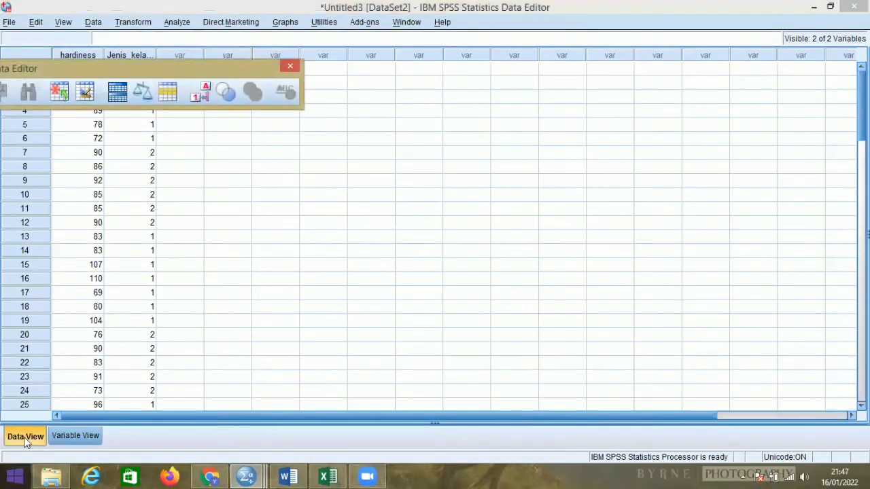
left_click(14, 25)
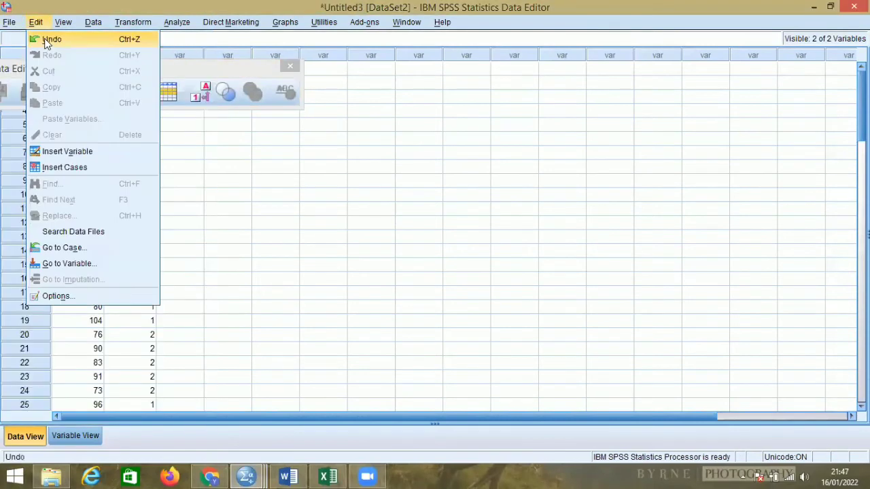
mouse_move(27, 39)
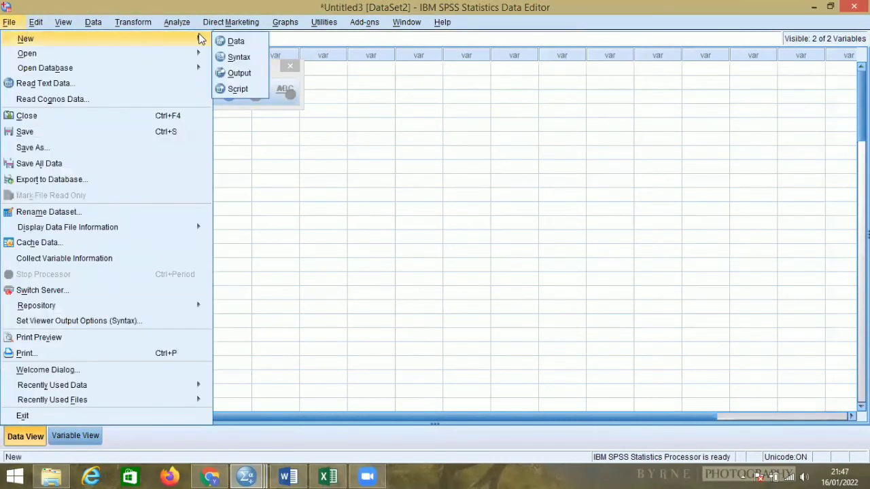
left_click(224, 39)
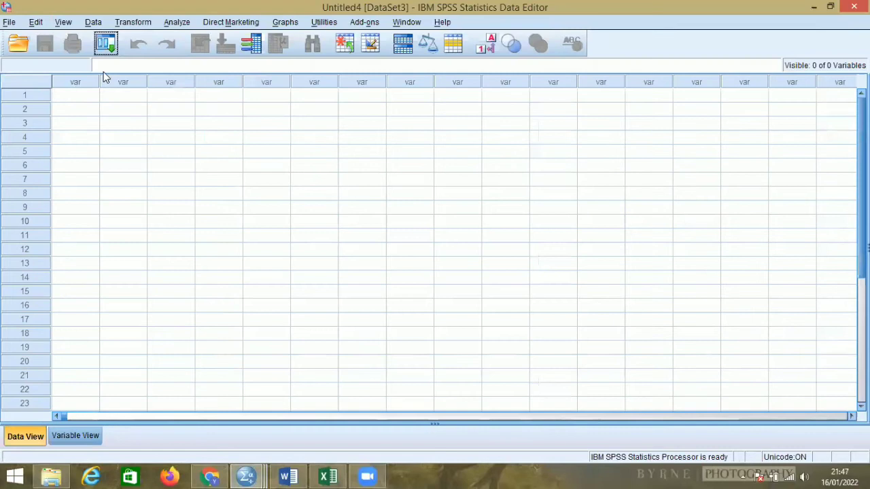
right_click(76, 96)
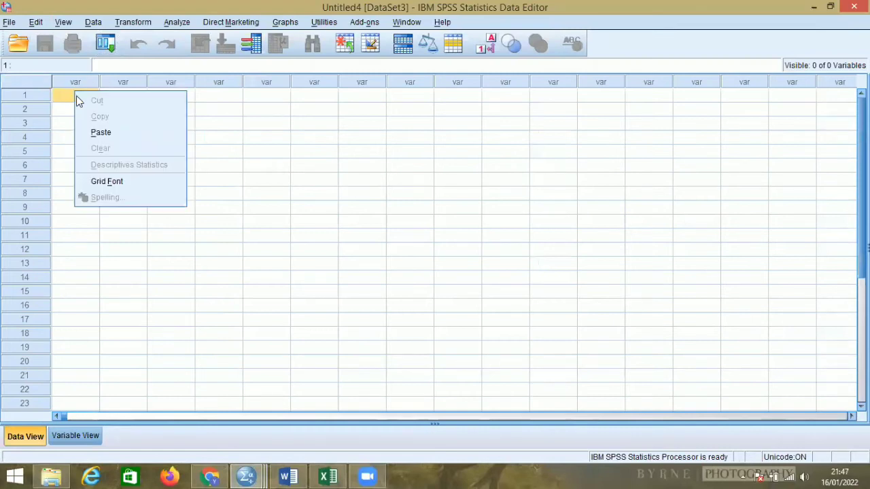
left_click(99, 129)
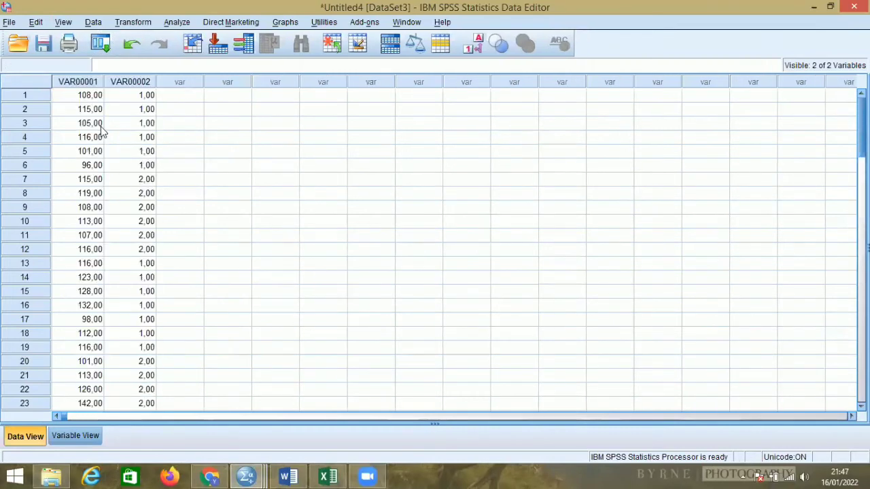
Rename the variables VAR00001 to kualitas_pertemanan and VAR00002 to jenis_kelamin.
left_click(91, 430)
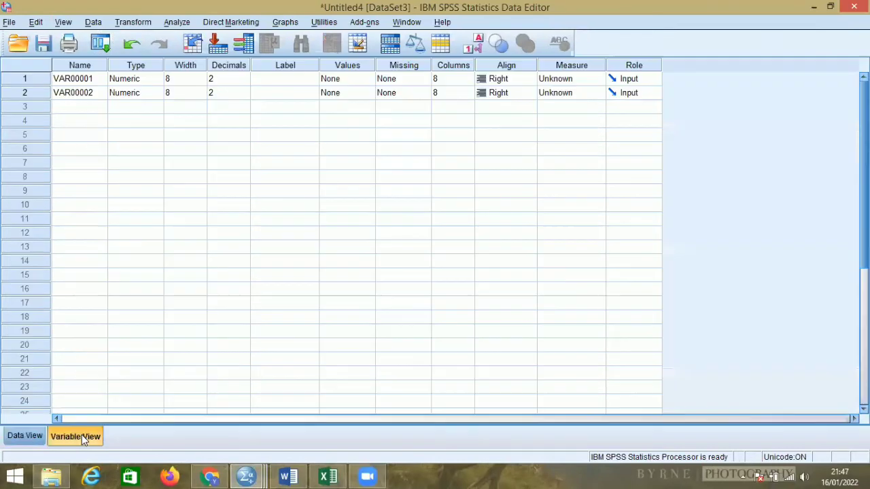
left_click(94, 80)
key("BackSpace")
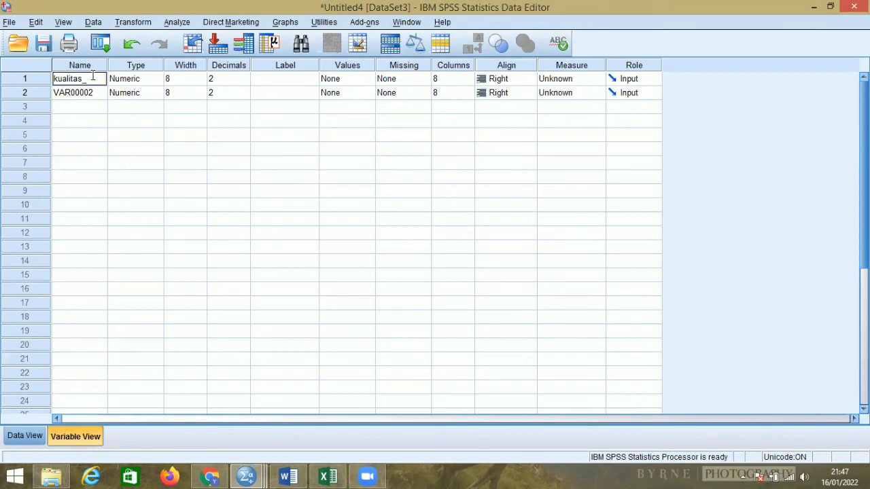
type("kualitas_pertemuan")
left_click(93, 95)
key("BackSpace")
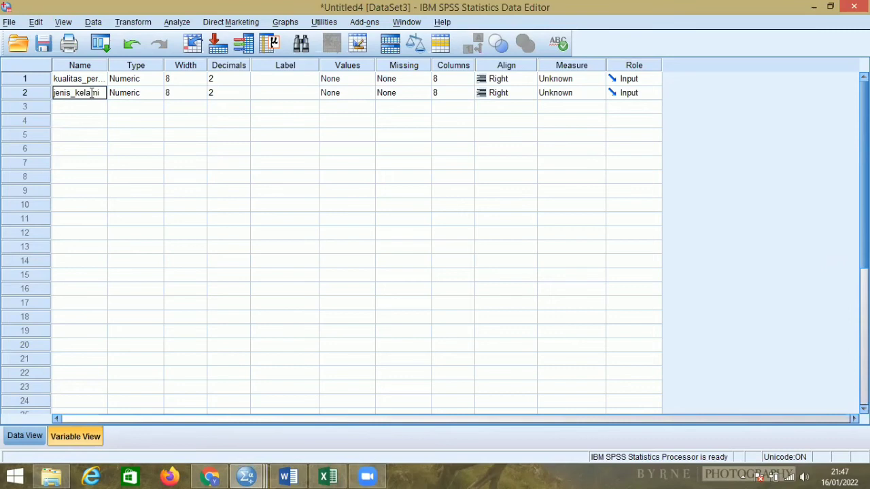
Set the decimals of both variables to 0.
left_click(245, 81)
left_click(245, 82)
left_click(245, 82)
left_click(245, 96)
left_click(244, 95)
left_click(244, 96)
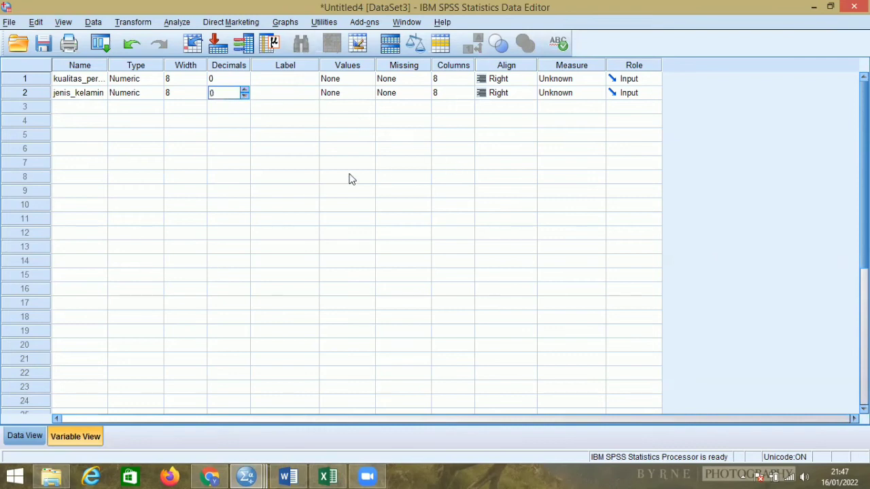
Define the value labels of jenis_kelamin as 1 = laki-laki and 2 = perempuan.
left_click(355, 97)
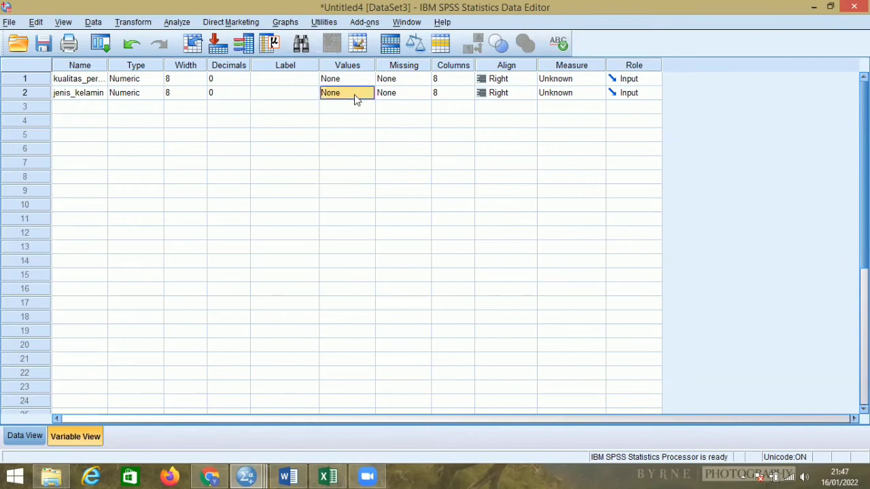
left_click(368, 97)
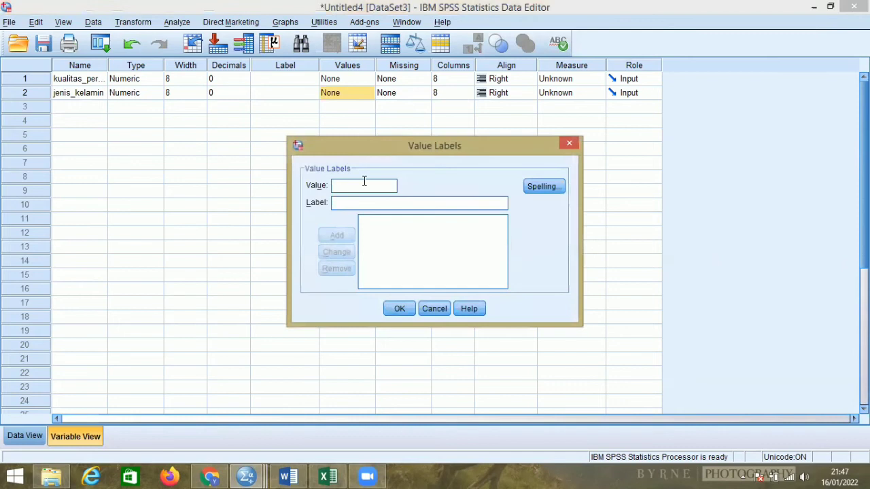
type("1")
left_click(361, 202)
type("laki-laki")
left_click(340, 234)
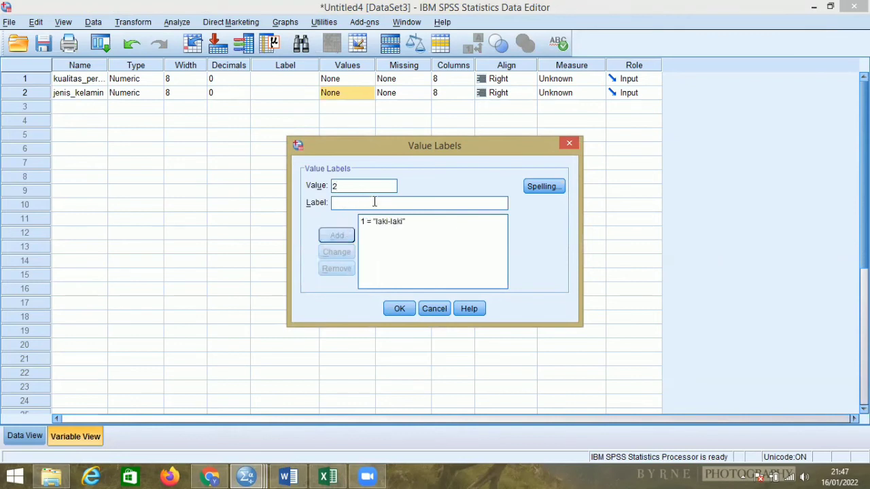
type("perempuan")
left_click(336, 235)
left_click(398, 309)
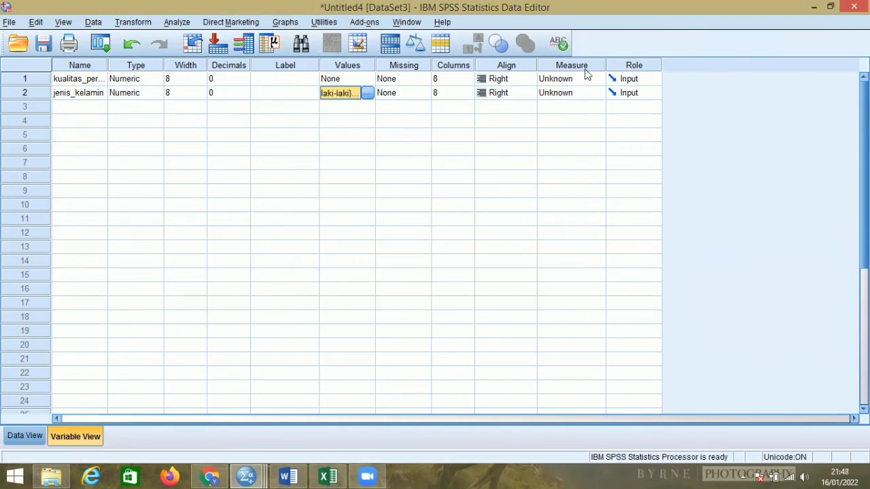
Set the measurement level of kualitas_pertemanan to Scale and of jenis_kelamin to Nominal.
left_click(579, 78)
left_click(576, 91)
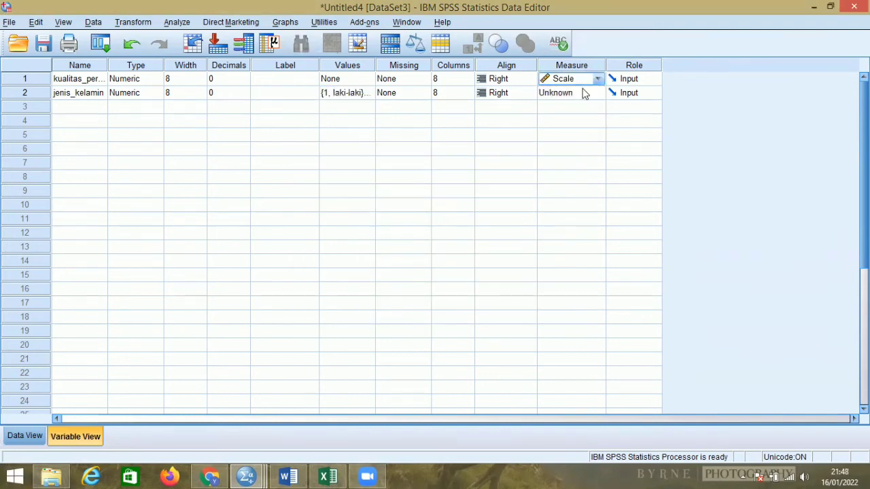
left_click(583, 93)
left_click(583, 131)
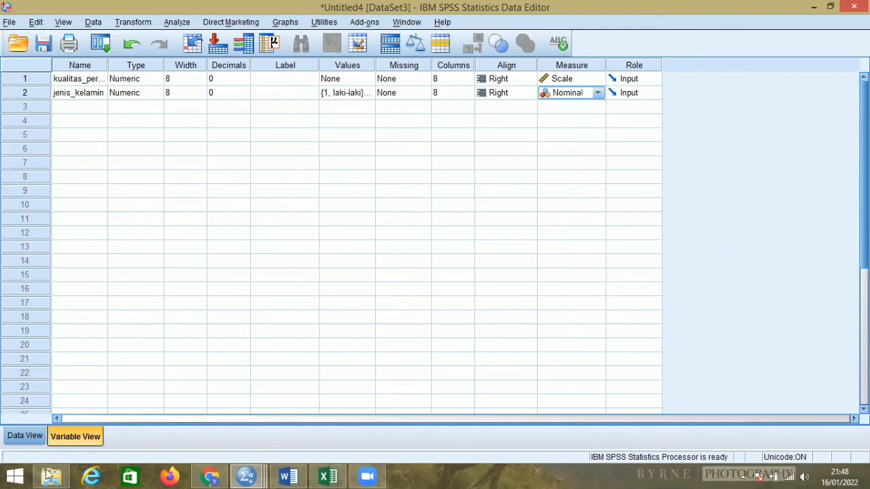
Set up an Independent-Samples T Test with kualitas_pertemanan as test variable and jenis_kelamin as grouping variable.
left_click(26, 437)
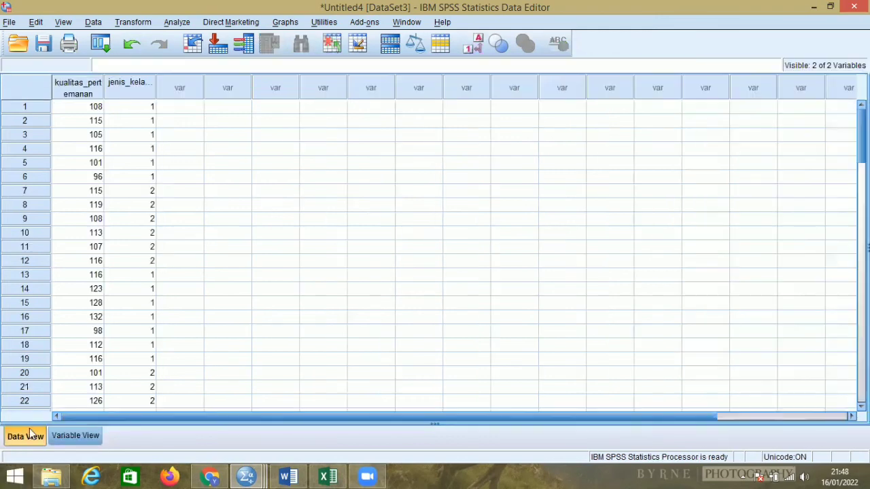
left_click(182, 24)
mouse_move(200, 59)
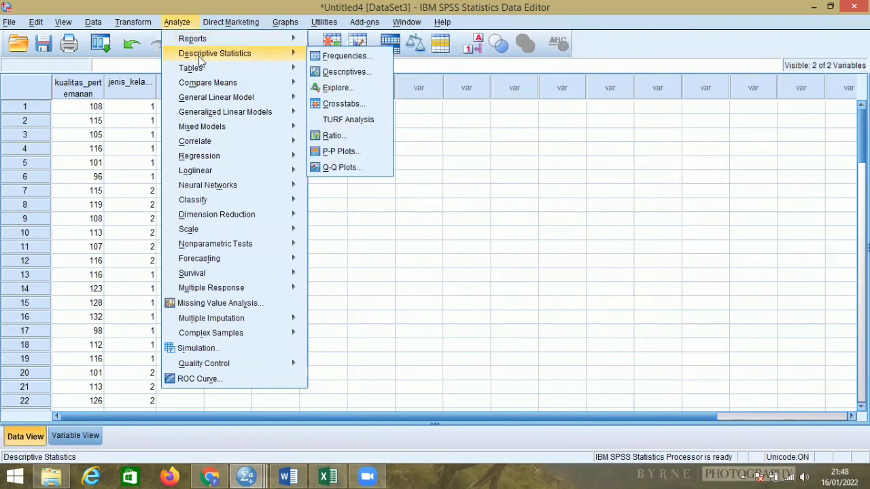
mouse_move(292, 99)
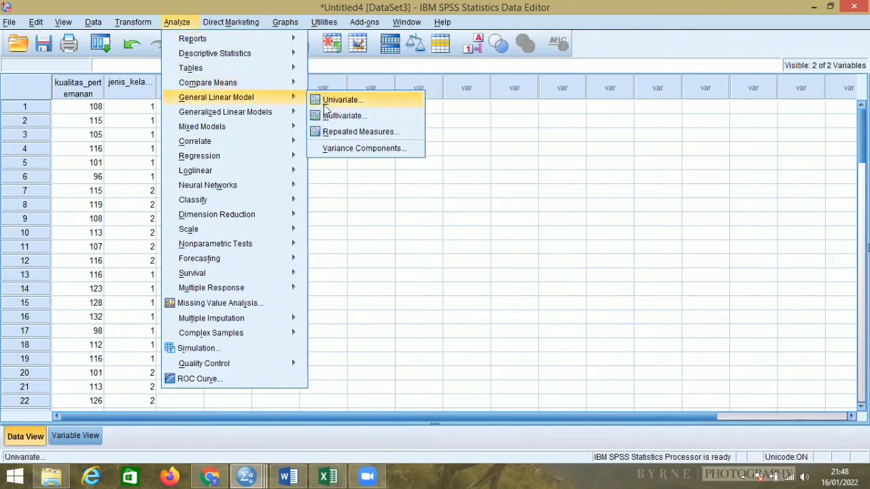
mouse_move(285, 82)
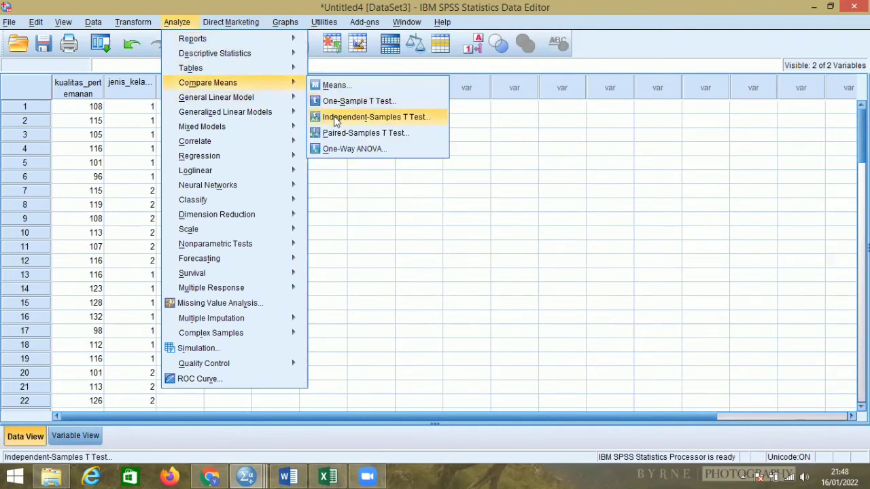
left_click(335, 118)
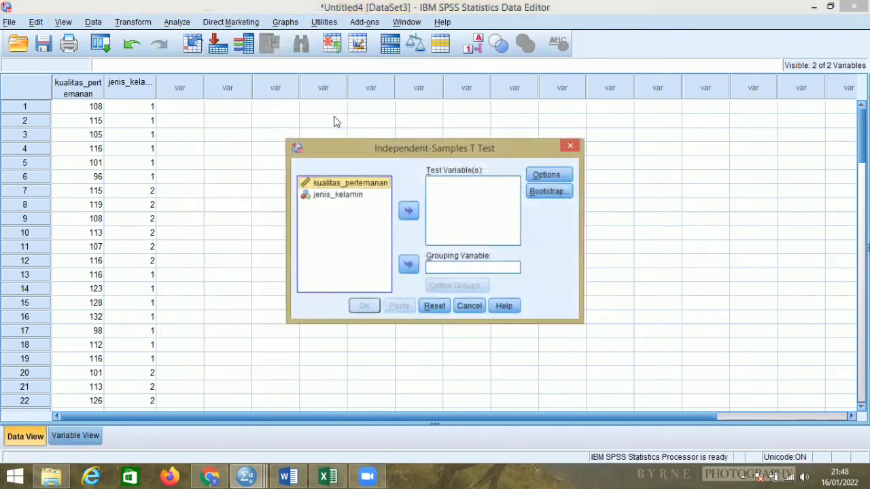
left_click(407, 211)
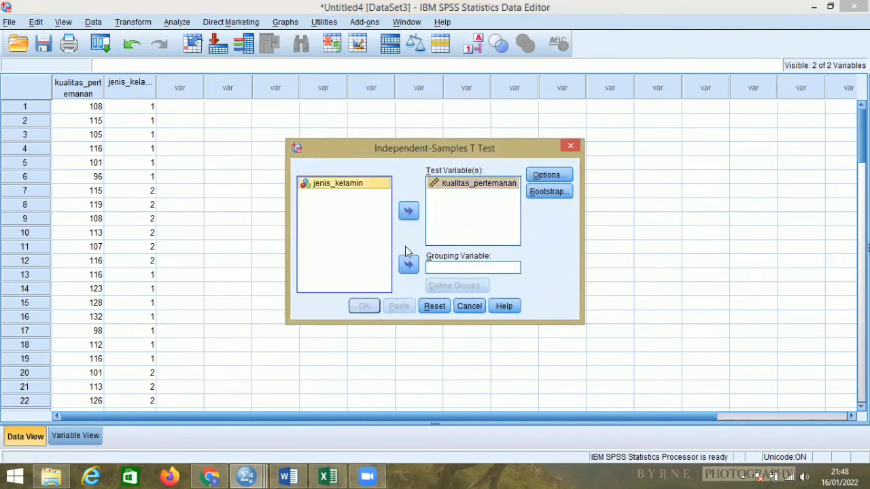
left_click(408, 265)
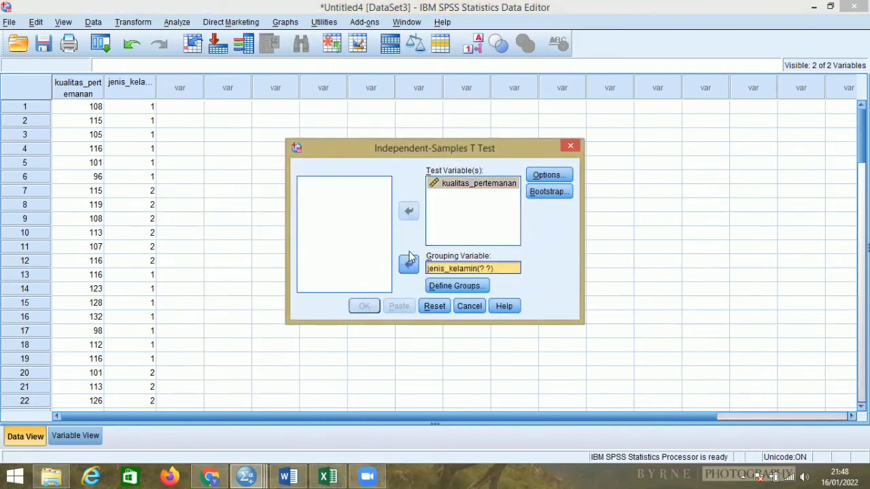
Define Group 1 as 1 and Group 2 as 2, and run the t test.
left_click(441, 286)
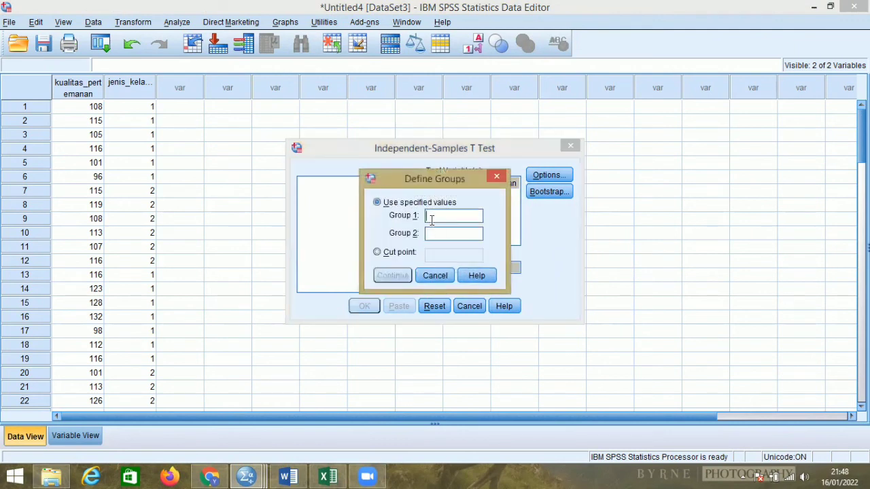
left_click(436, 231)
type("2")
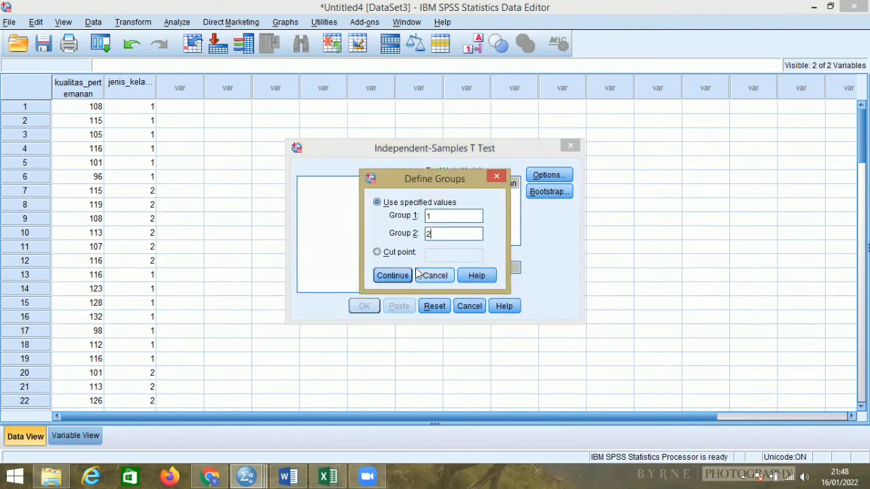
left_click(388, 276)
left_click(365, 308)
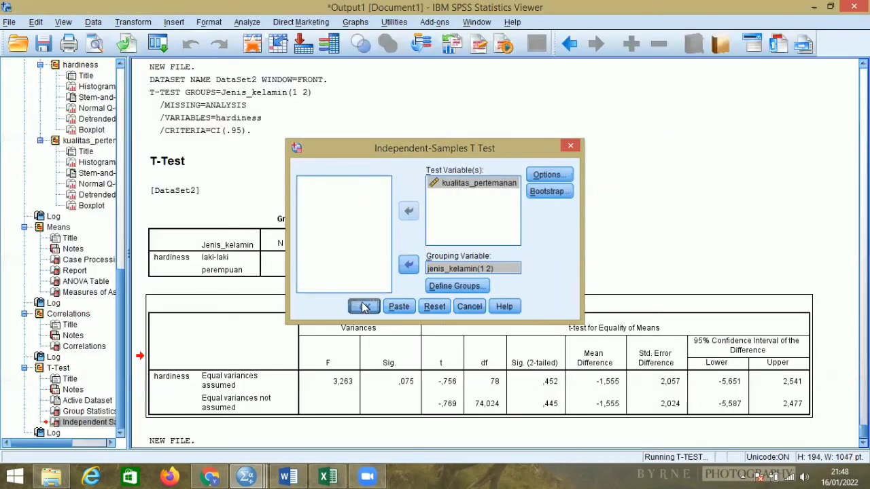
Examine the Group Statistics and Independent Samples Test tables for kualitas_pertemanan, including the Sig. (2-tailed) value.
left_click(345, 251)
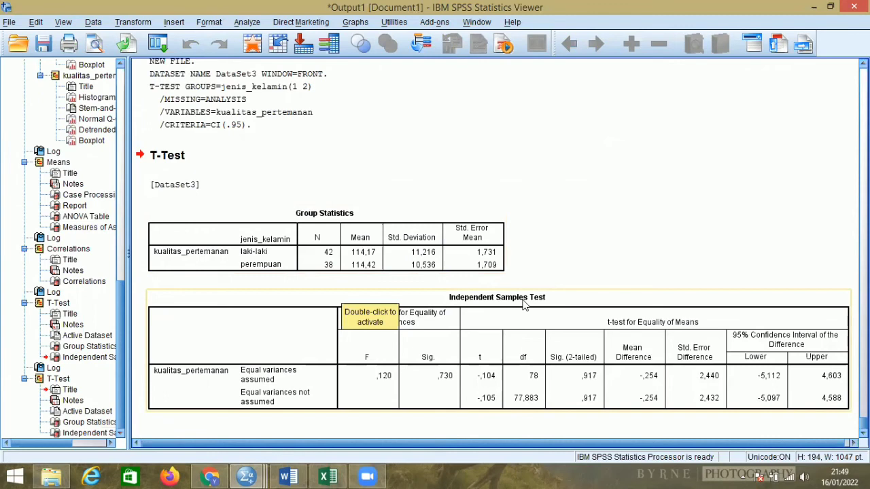
left_click(453, 317)
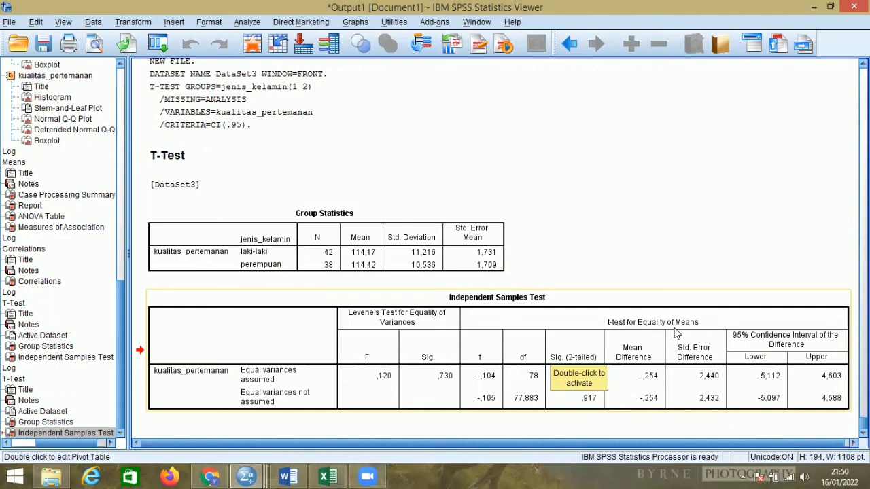
left_click(573, 393)
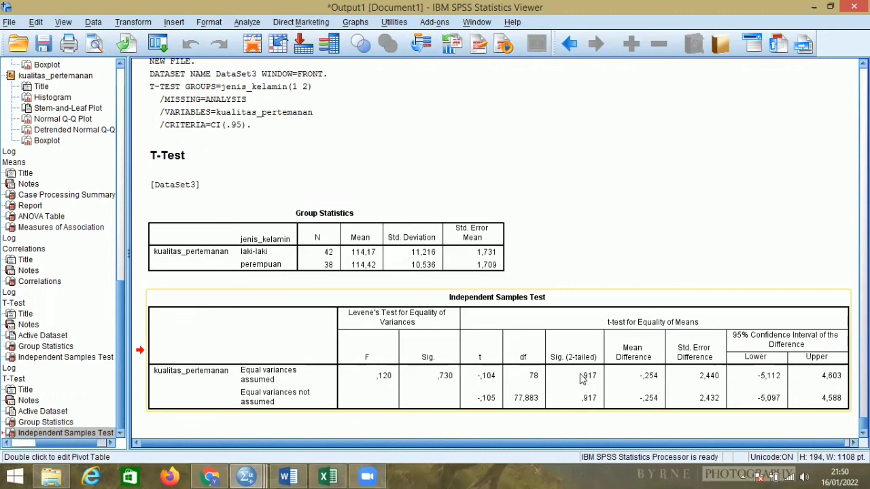
Switch to the Word exam document and add the line "Ho diterima dan Ha ditolak" below question 4's hypothesis.
left_click(290, 476)
left_click(412, 297)
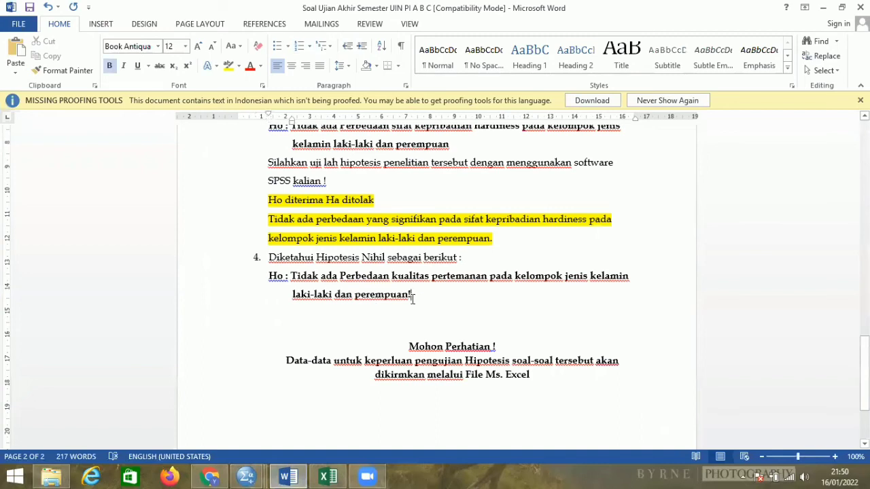
key("Return")
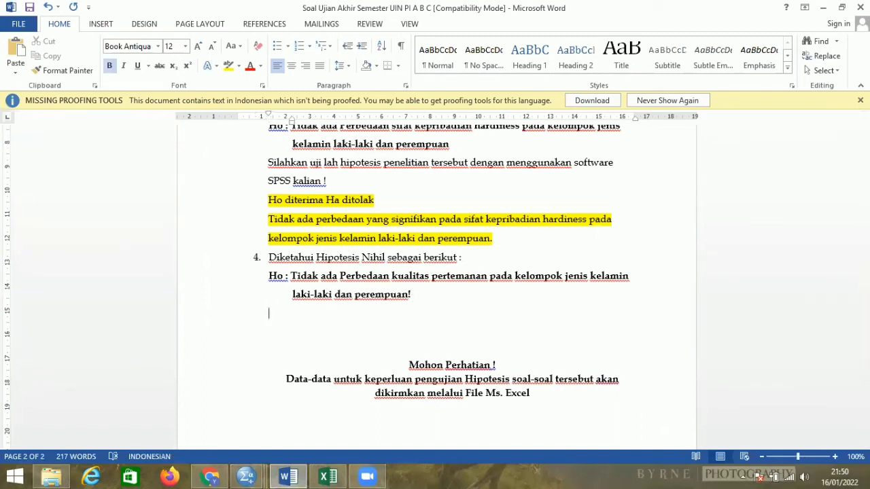
type("Ho diterima dn")
key("BackSpace")
type("an Ha ditolak")
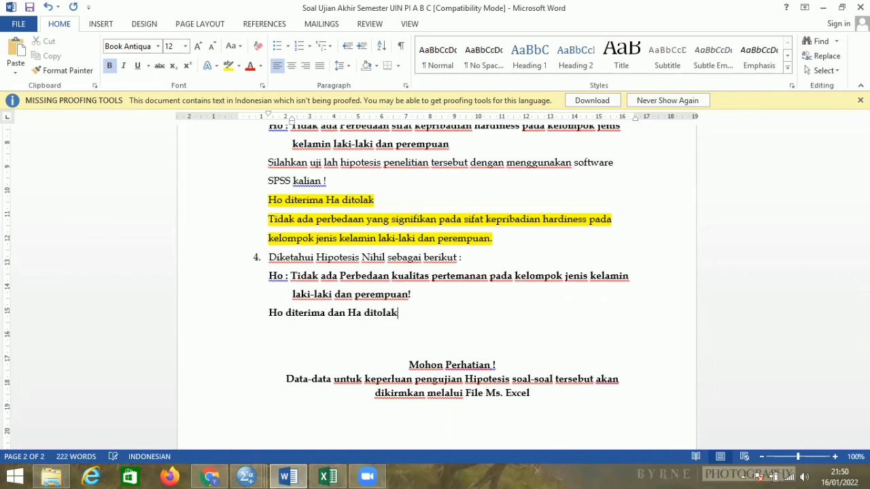
key("Return")
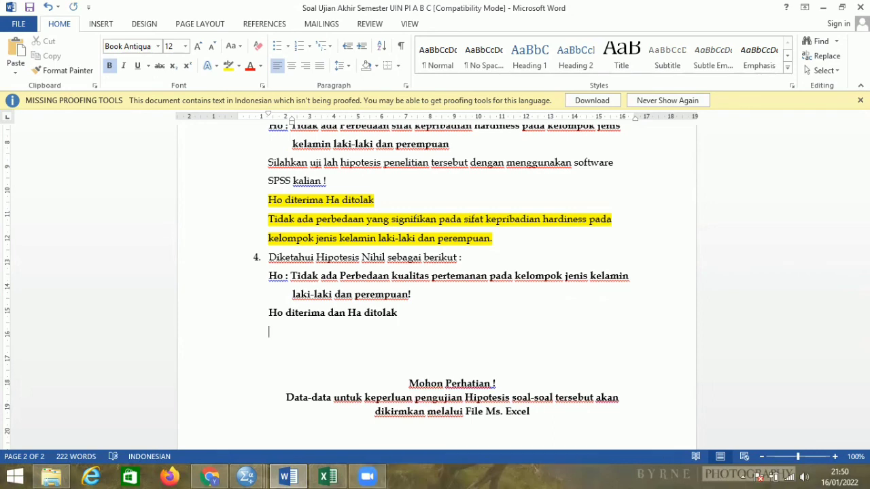
Add "Tidak ada perbedaan kualitas pertemanan pada kelompok jenis kelamin laki-laki dan perempuan." and highlight both lines of question 4's answer in yellow.
type("Tidak ada ")
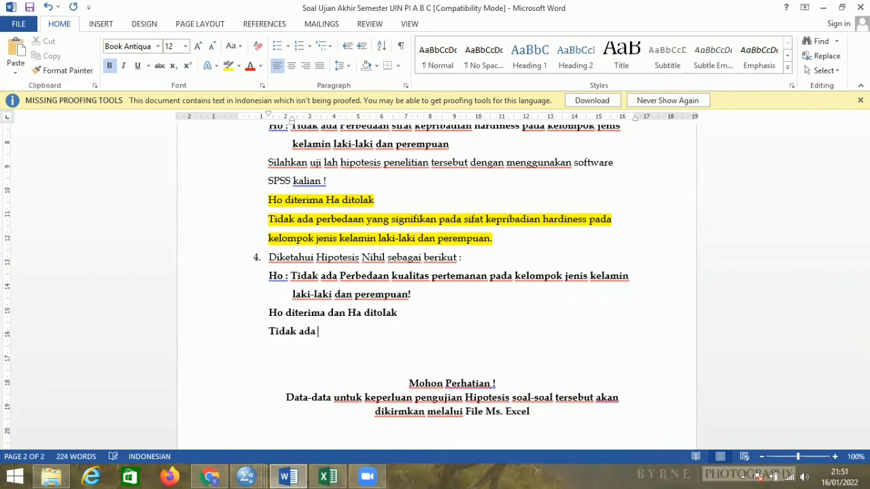
type("perbedaan yang")
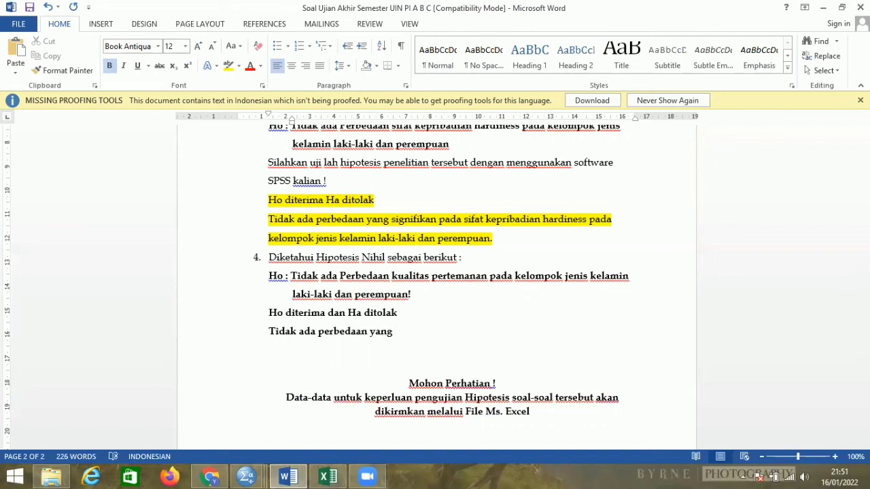
key("BackSpace")
key("BackSpace")
key("BackSpace")
key("BackSpace")
type("kualitas pertemanan")
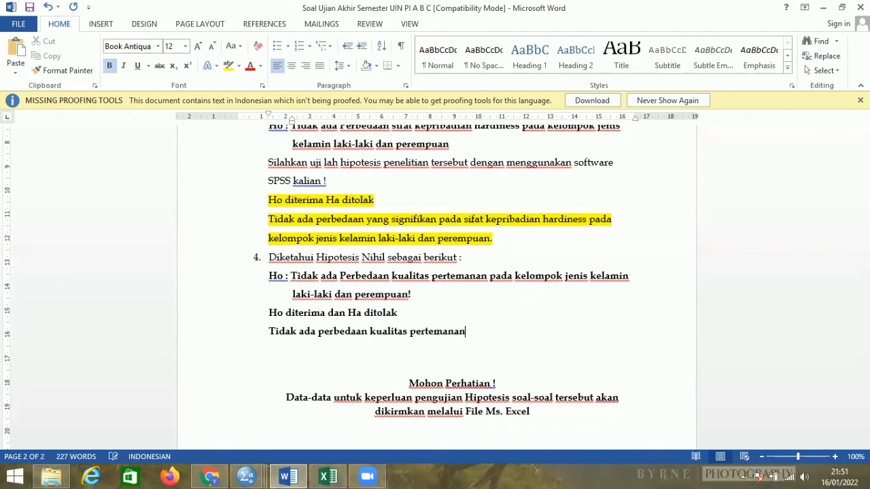
type(" pada kelompok ")
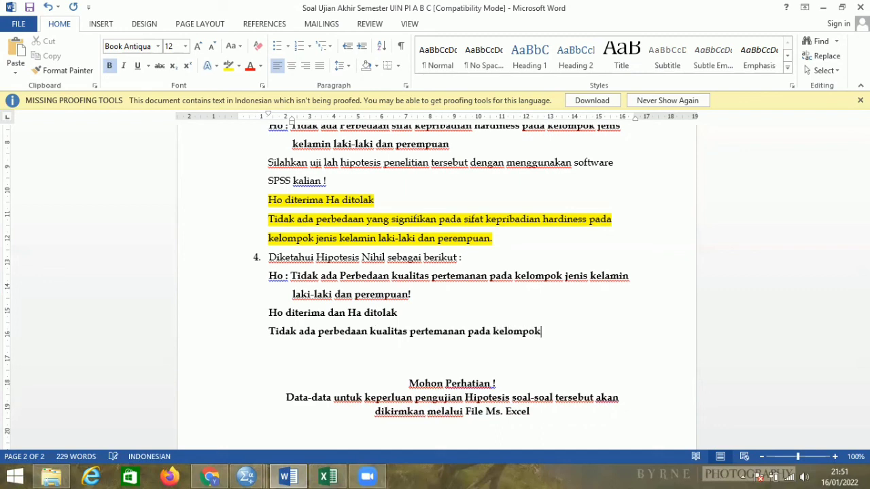
type("jenisn")
key("BackSpace")
type("kelamin la")
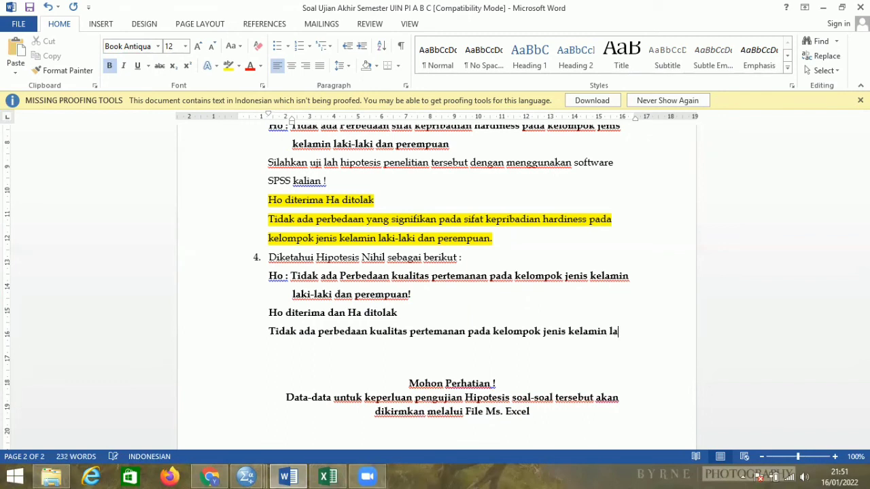
type("ki-laki d")
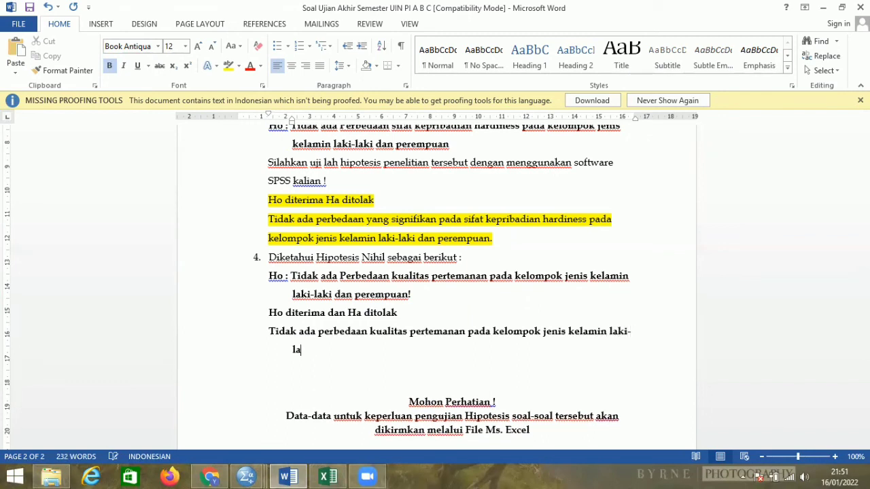
type("an perempuan.")
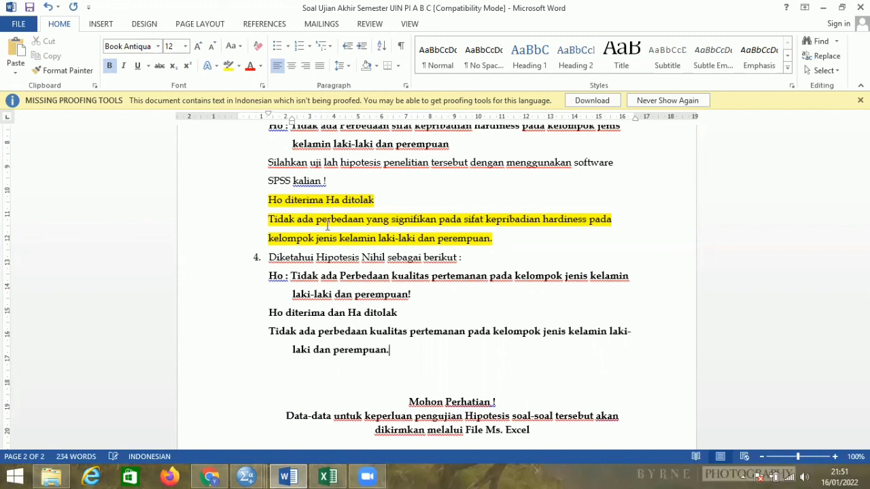
left_click_drag(265, 314, 393, 352)
left_click(440, 336)
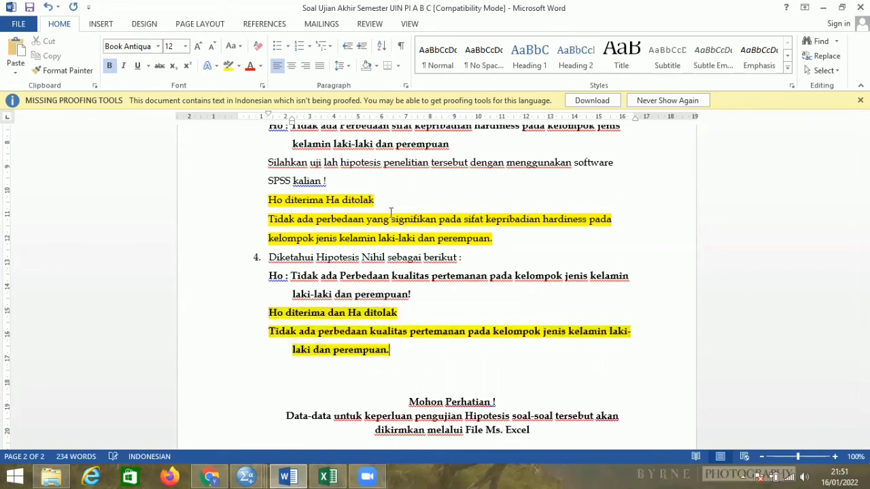
Insert "dan" into question 3's answer so that it reads "Ho diterima dan Ha ditolak".
left_click(325, 202)
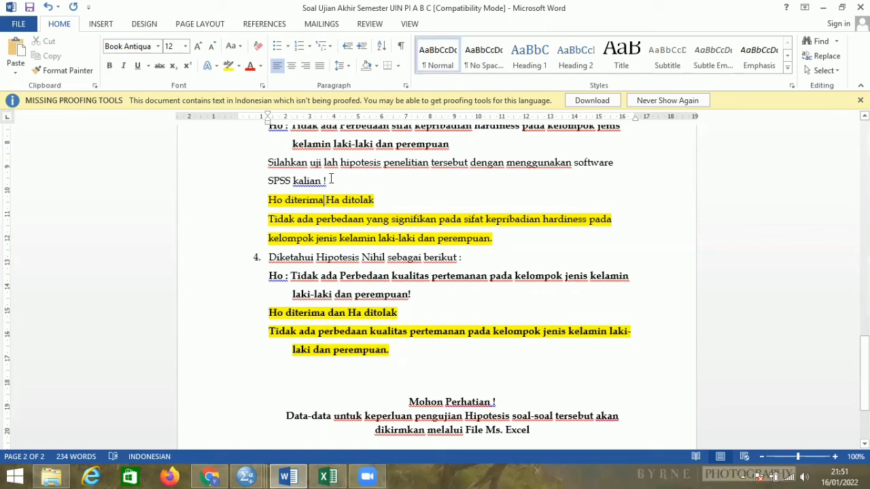
type("dan")
Insert "dan" into question 2's answer so that it reads "Ho ditolak dan Ha diterima".
scroll(257, 307, "up", 3)
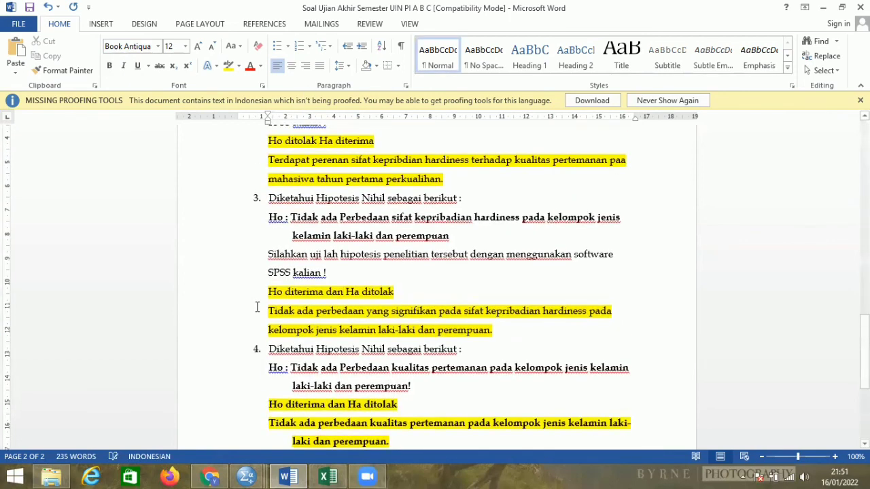
scroll(257, 307, "up", 2)
left_click(317, 202)
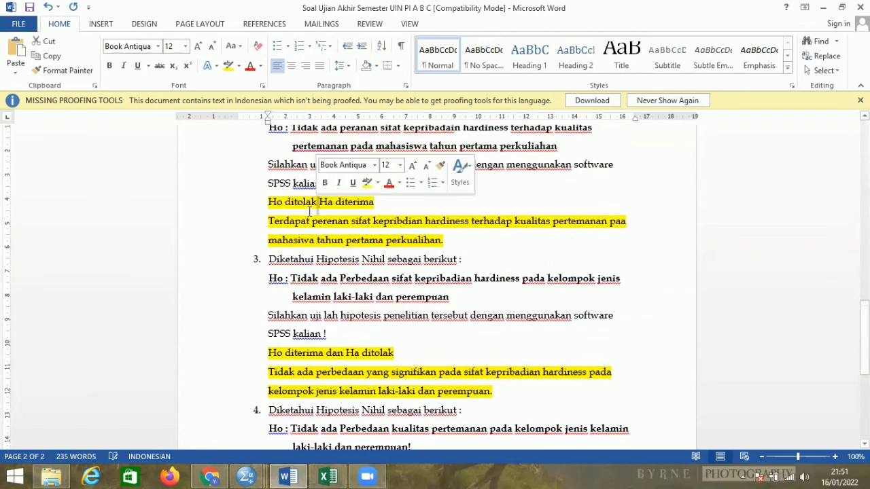
key("BackSpace")
type("dan")
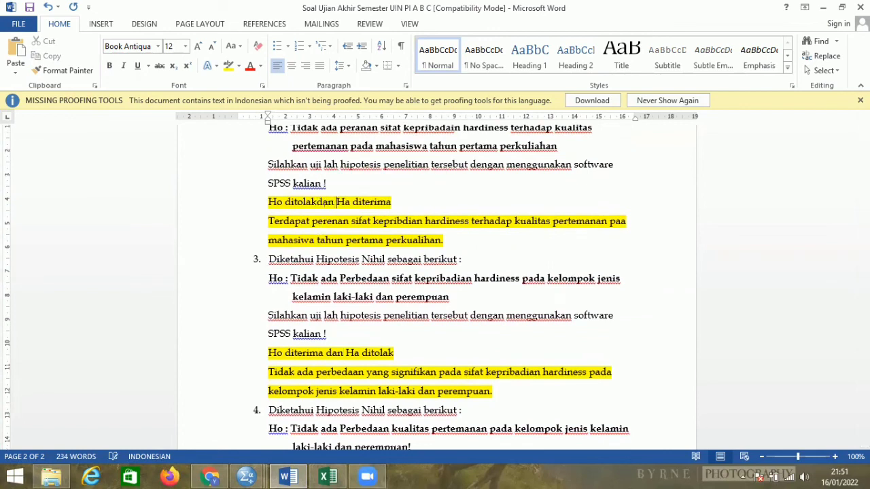
key("BackSpace")
key("BackSpace")
key("BackSpace")
key("BackSpace")
type("d")
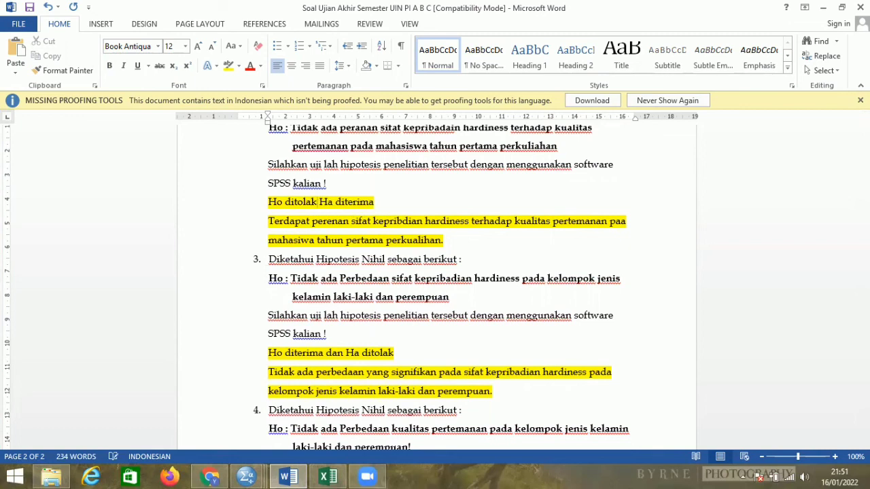
type("an")
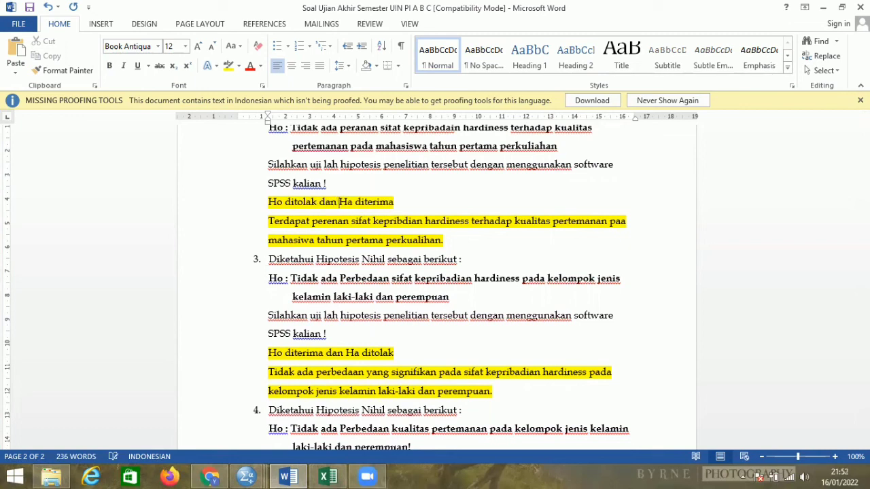
Insert "dan" between "Ho ditolak" and "Ha diterima" in the answer to question 1.
scroll(308, 218, "up", 8)
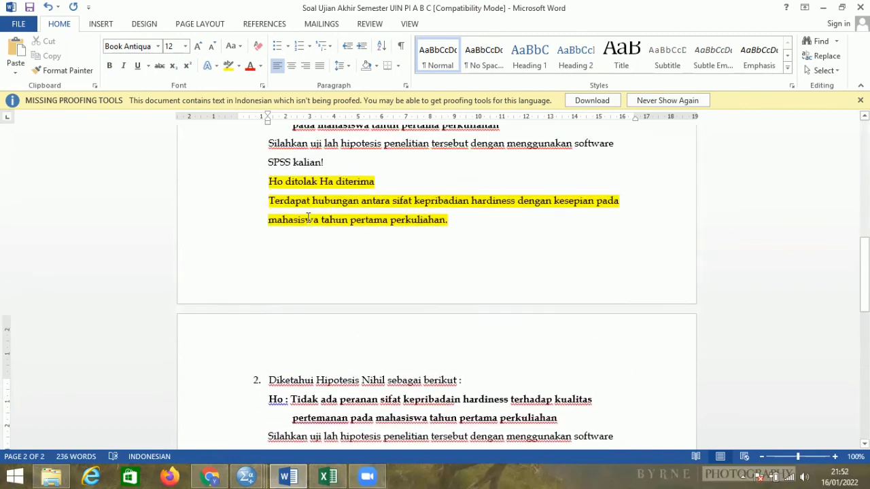
left_click(317, 184)
type("dan")
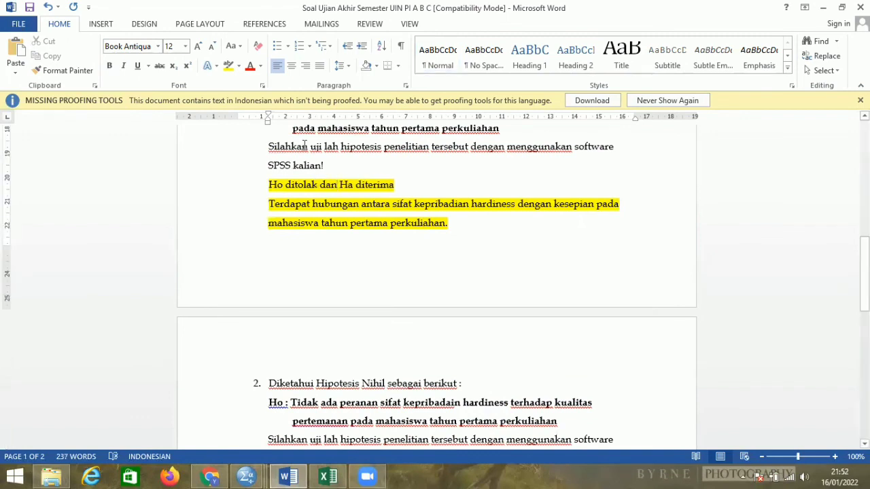
Review the highlighted answers to all four questions through the end of the document, then return to the student details on the first page.
scroll(305, 145, "down", 9)
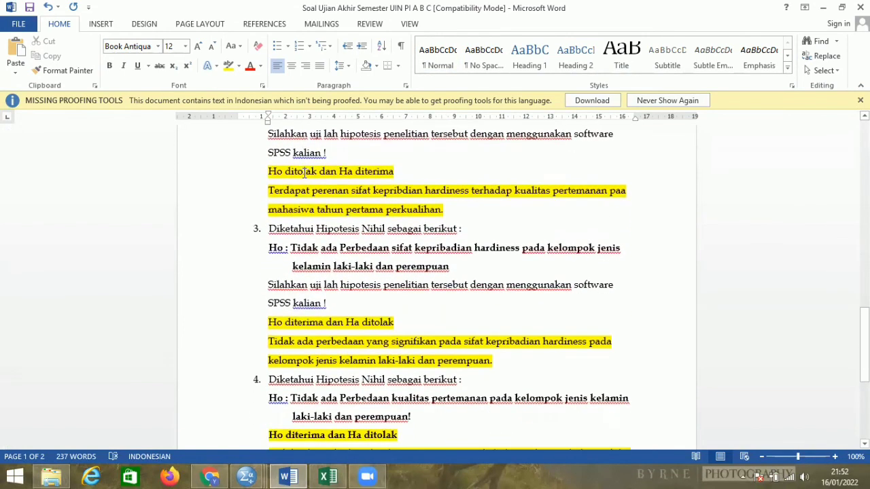
scroll(298, 165, "down", 5)
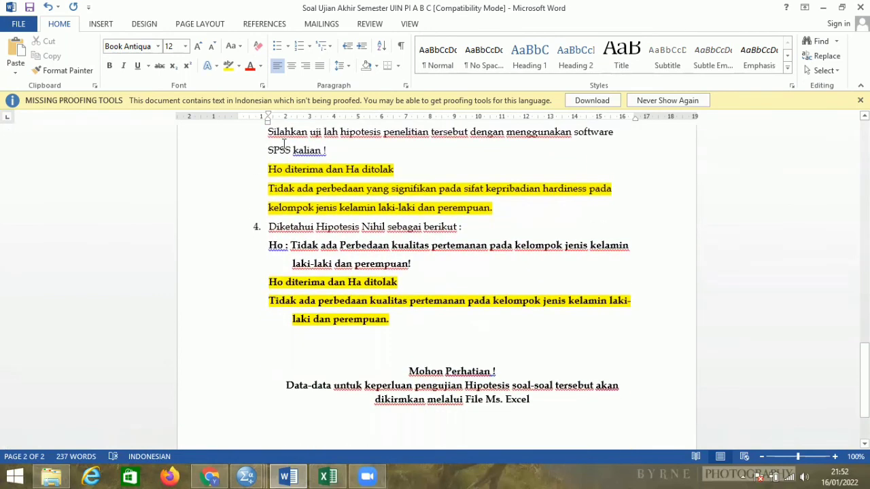
scroll(284, 144, "down", 1)
scroll(284, 144, "down", 1)
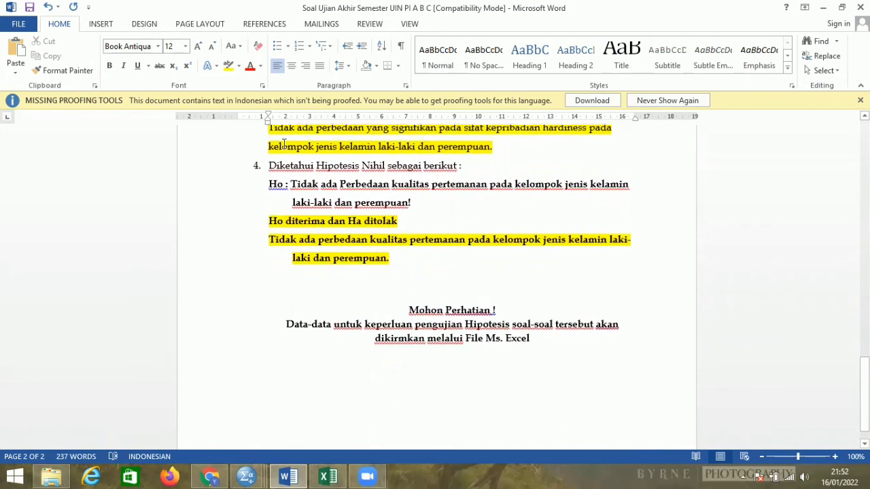
scroll(284, 144, "down", 1)
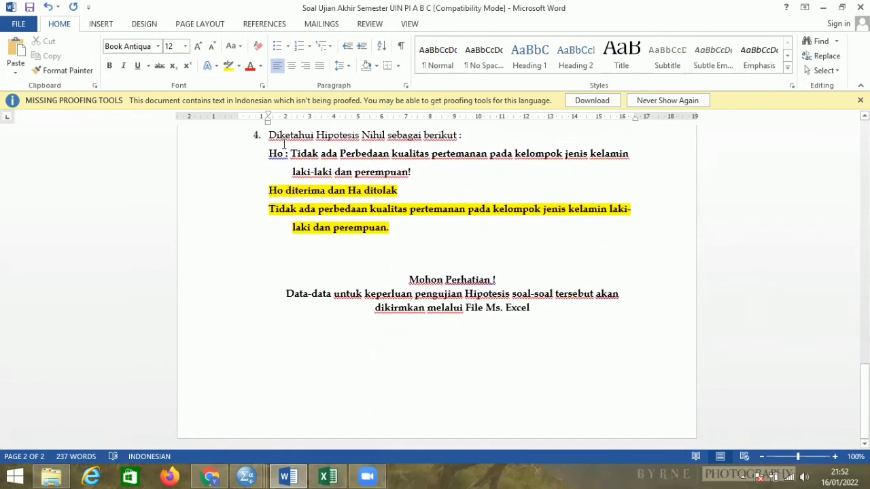
scroll(284, 144, "up", 1)
scroll(284, 144, "up", 10)
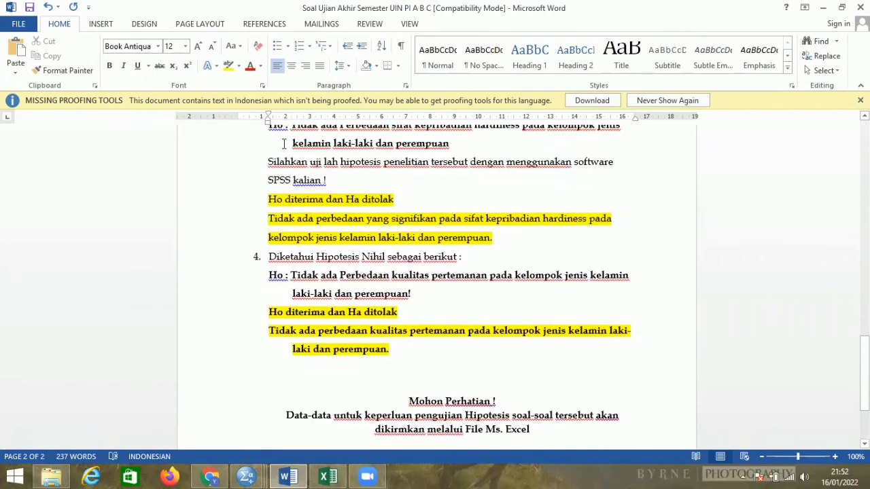
scroll(284, 145, "up", 10)
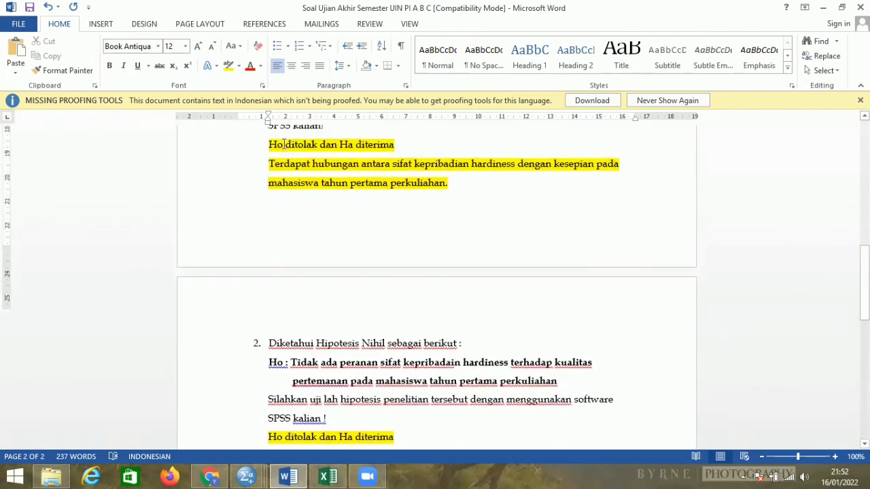
scroll(283, 145, "up", 1)
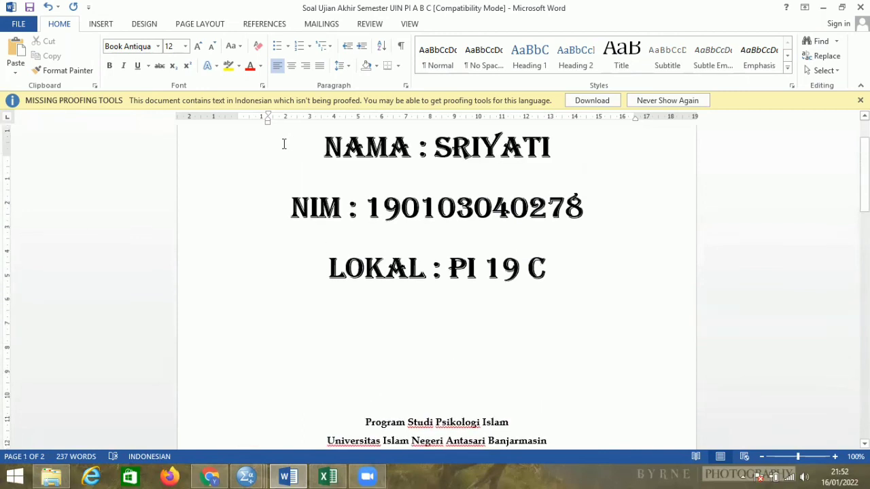
scroll(284, 144, "up", 1)
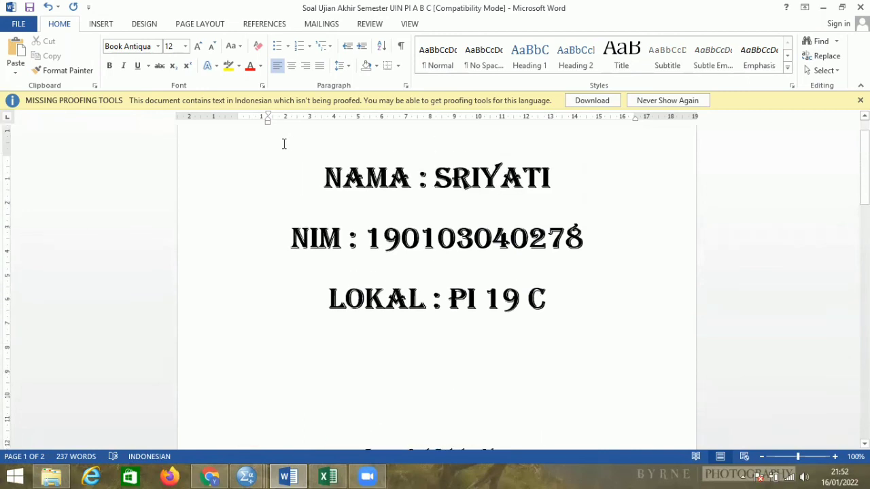